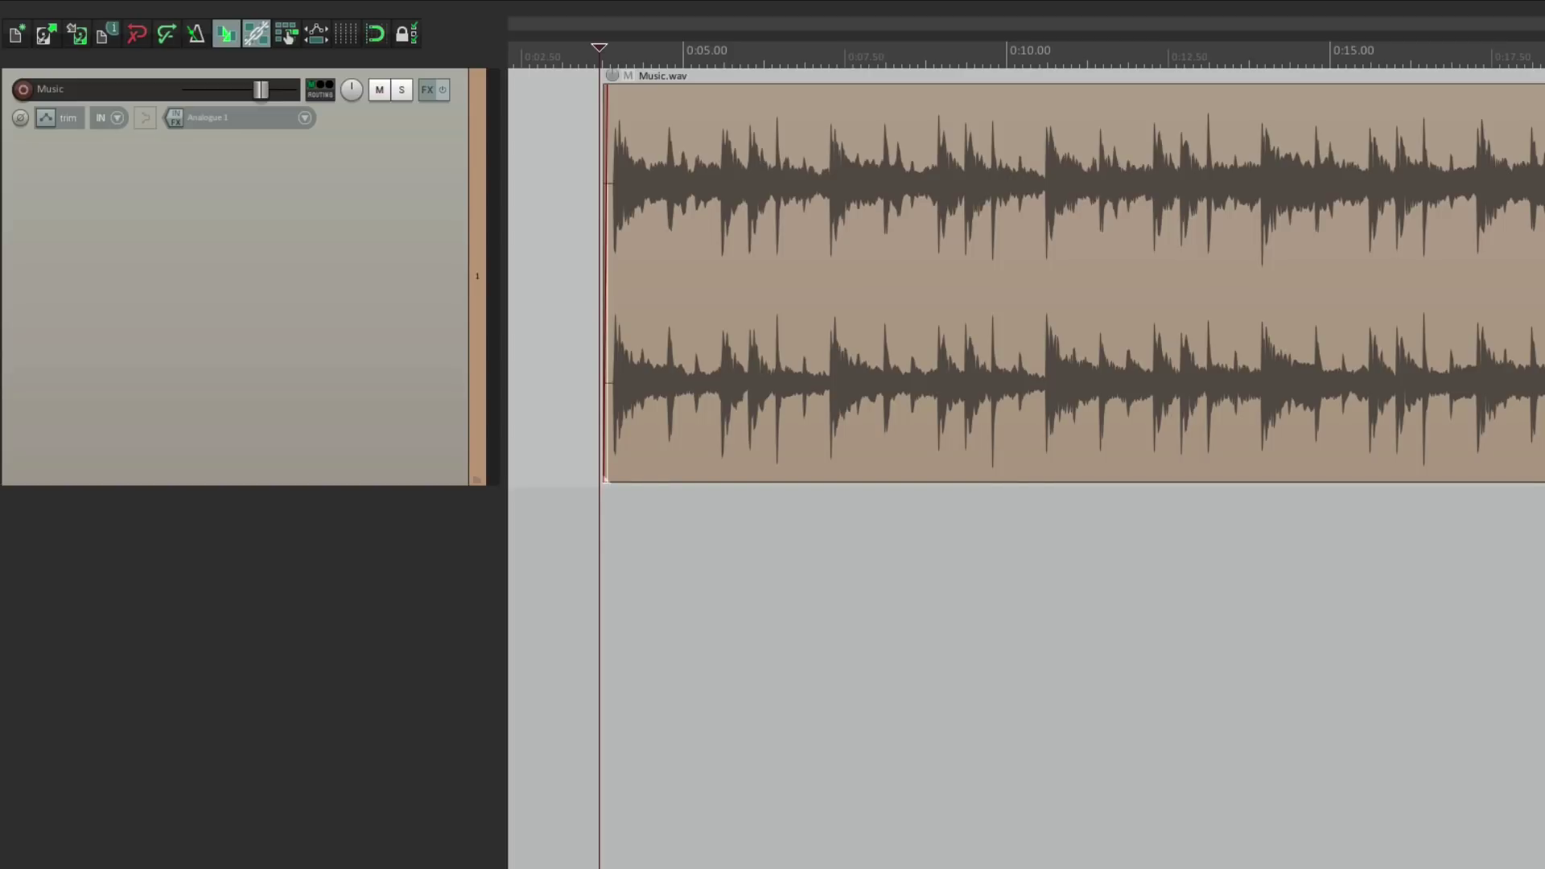
- Audition the Music track, then add JS: Mid/Side Encoder from the 'mid side' FX filter
key(space)
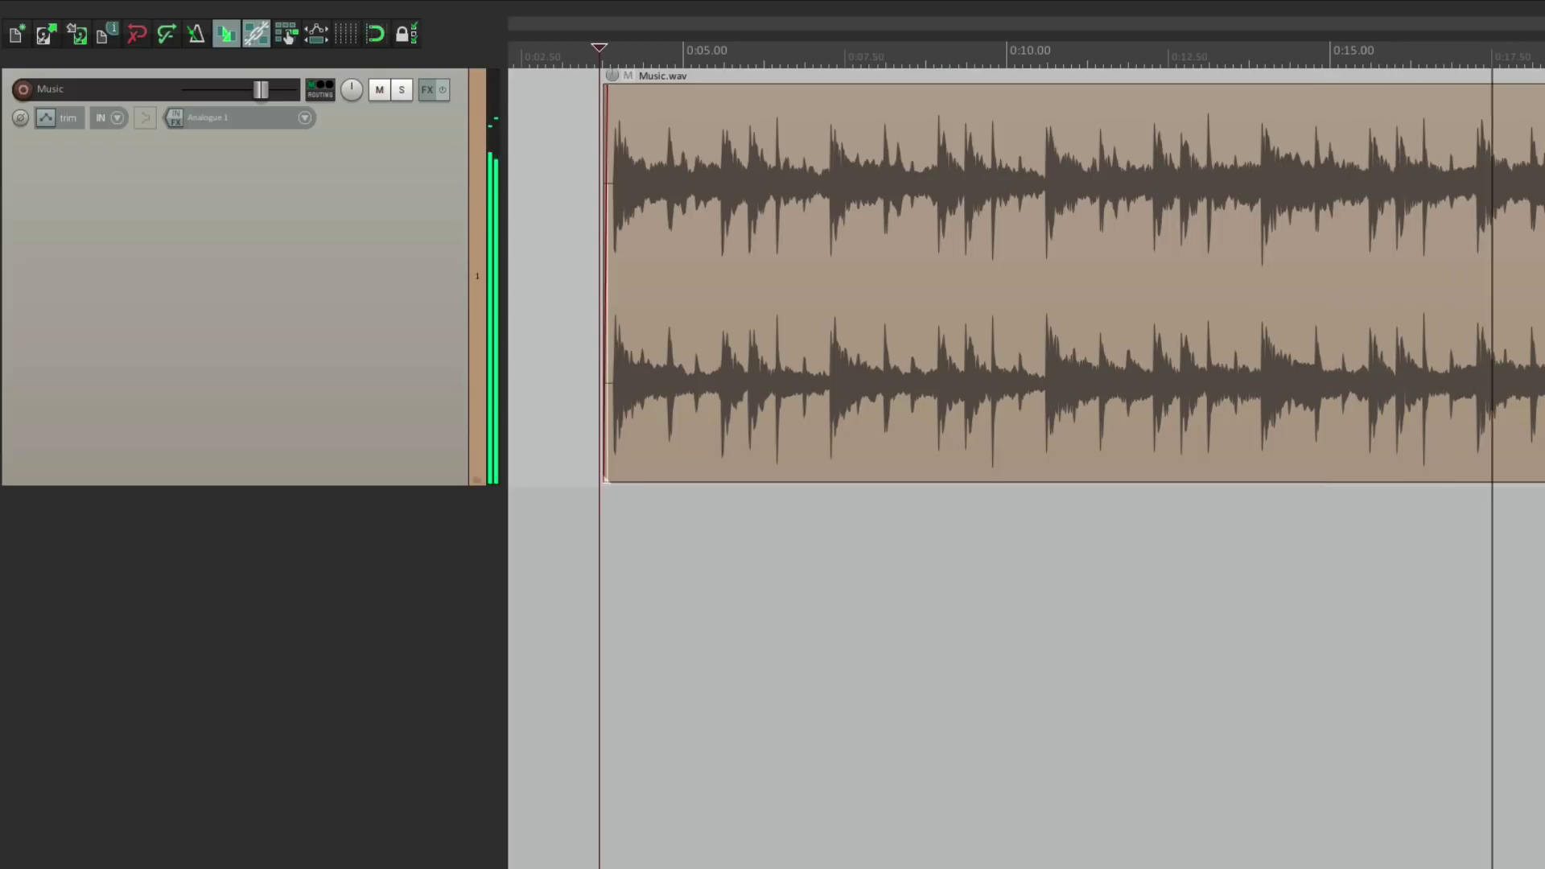
key(space)
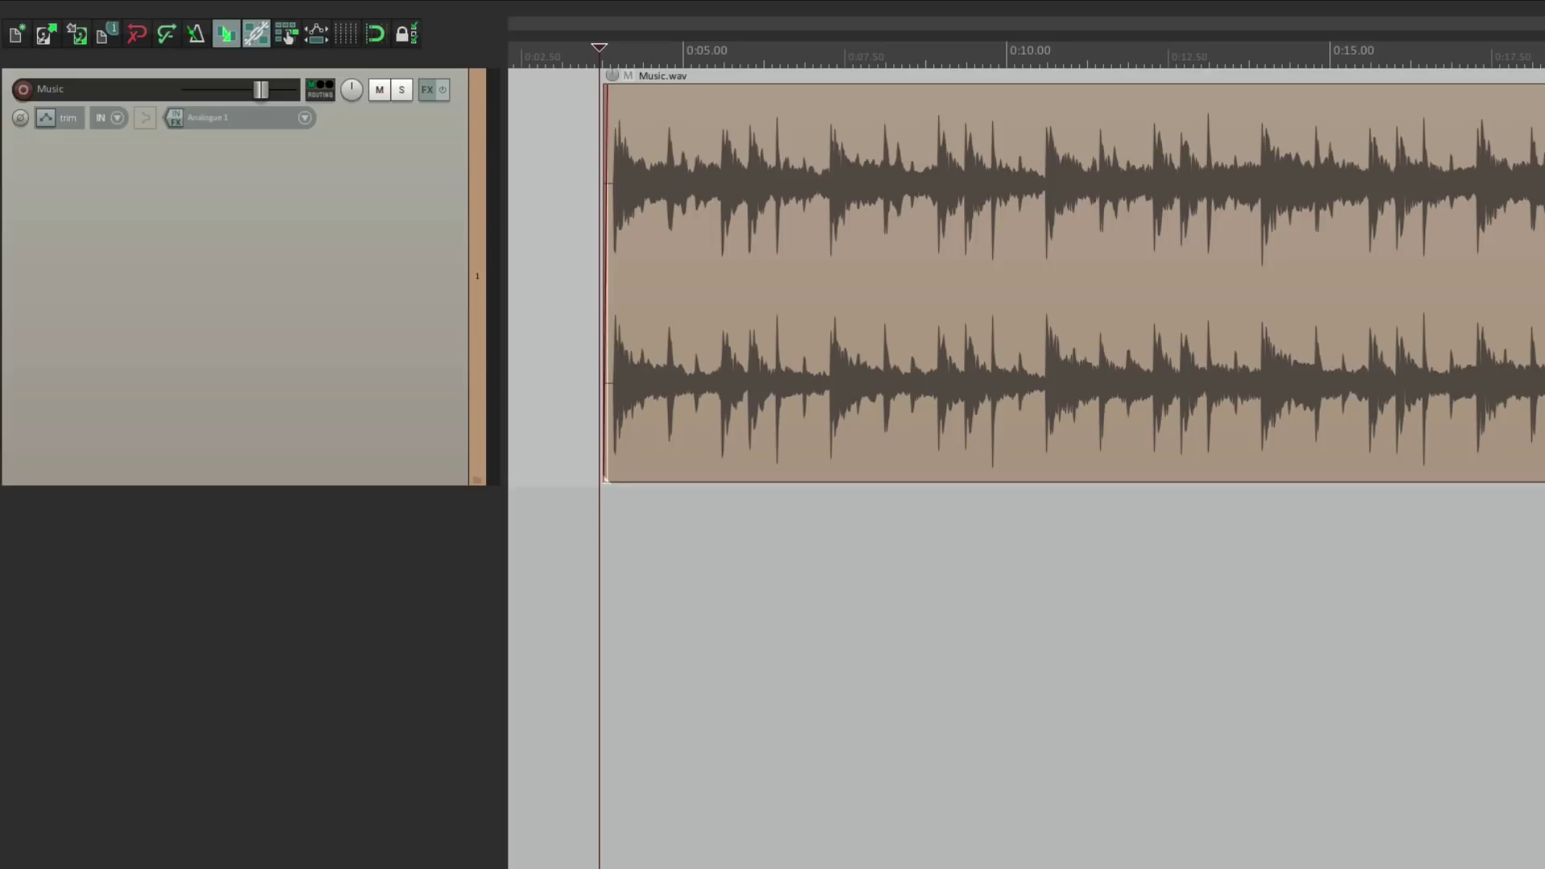
click(427, 89)
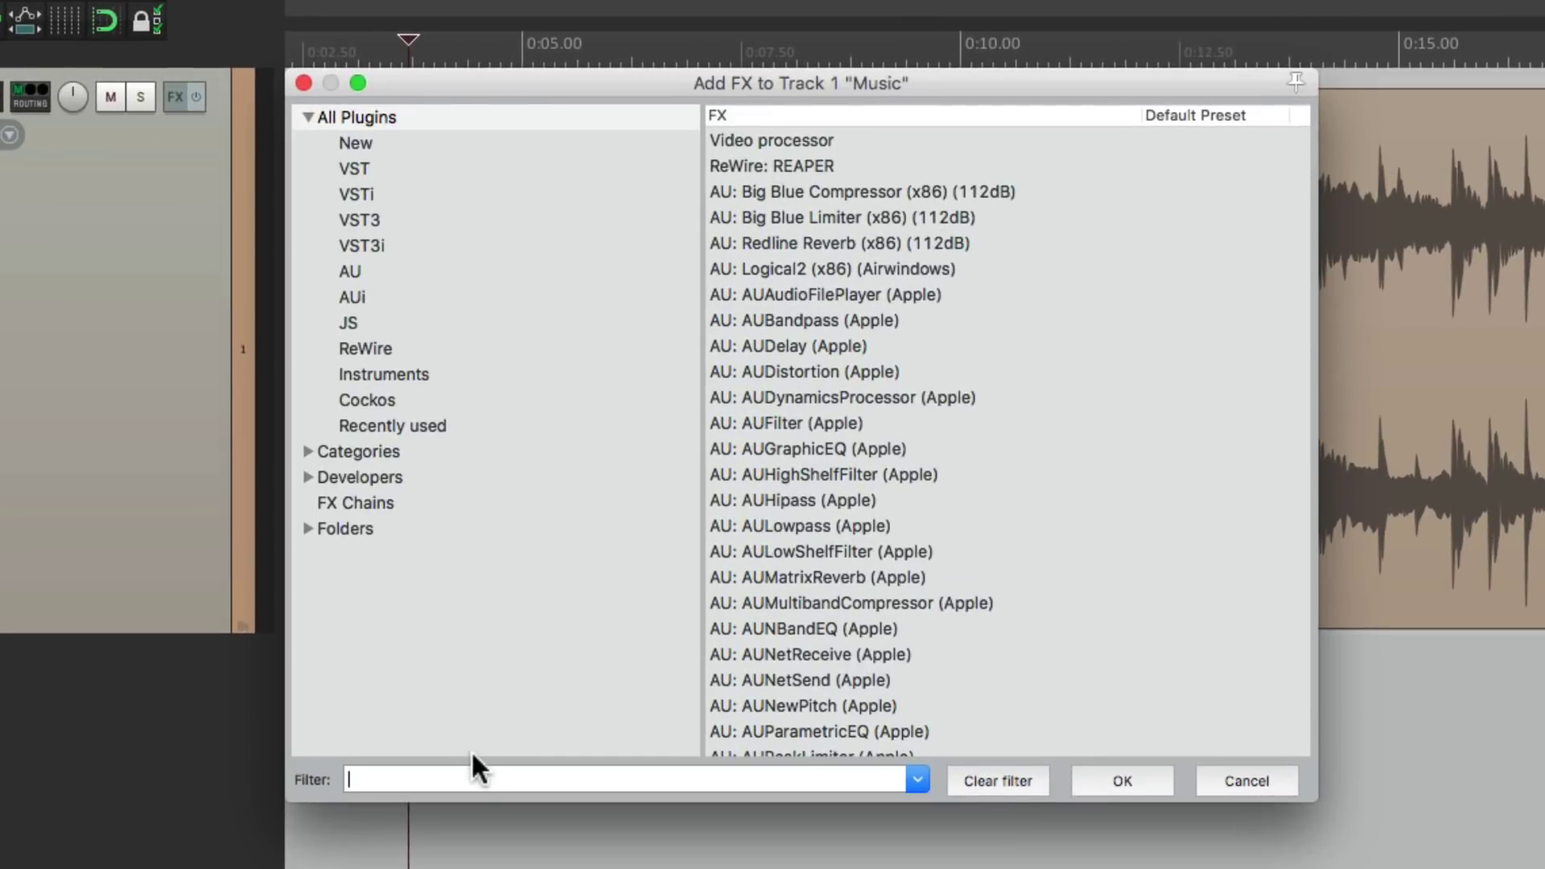
text(mid side)
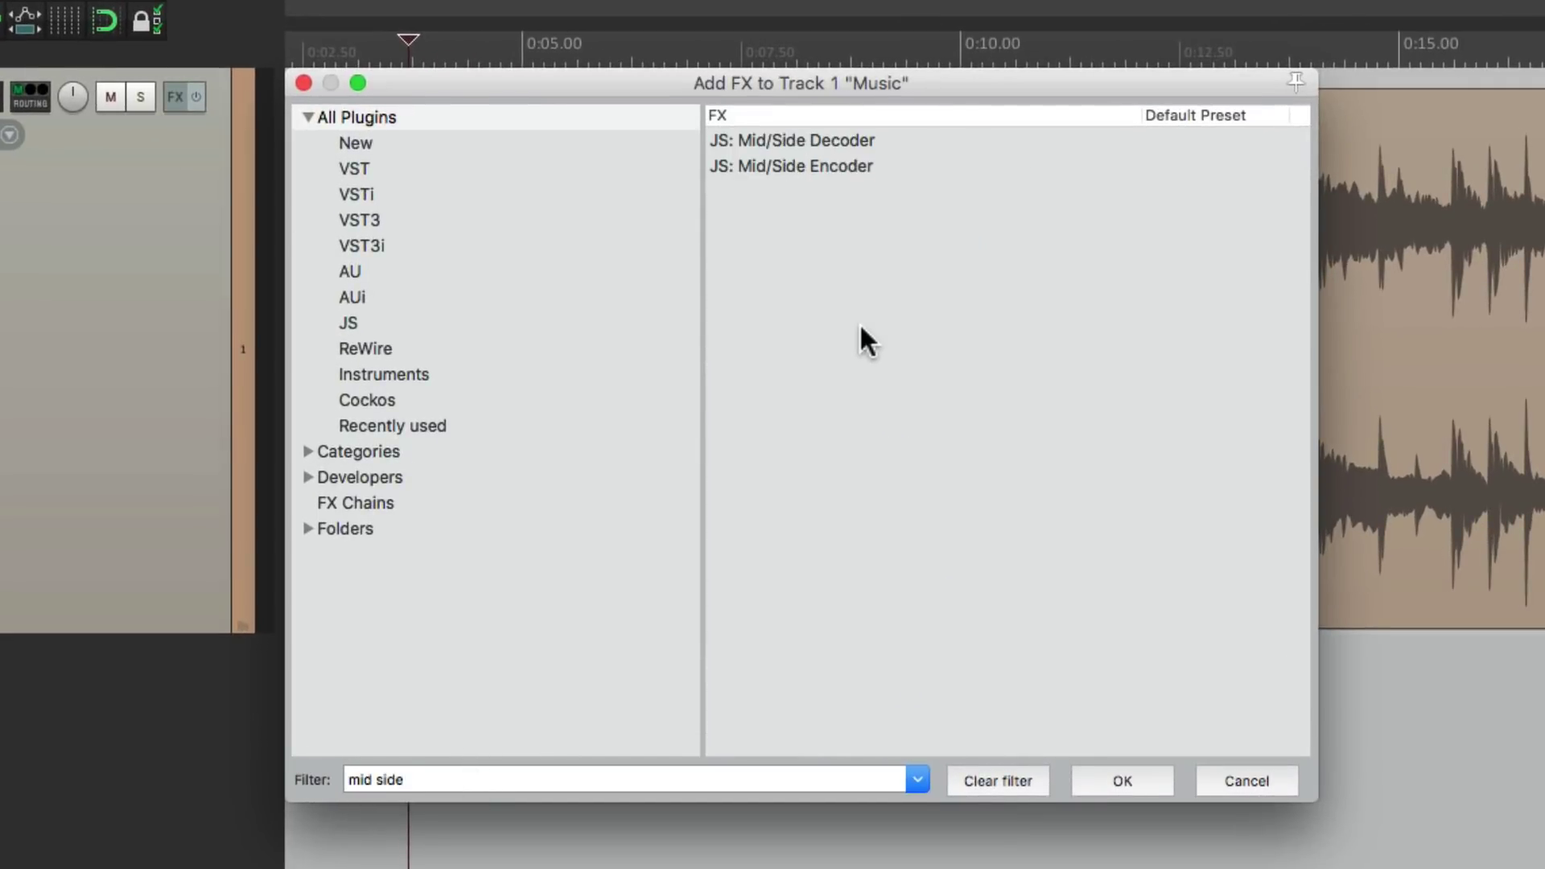
click(875, 145)
click(907, 167)
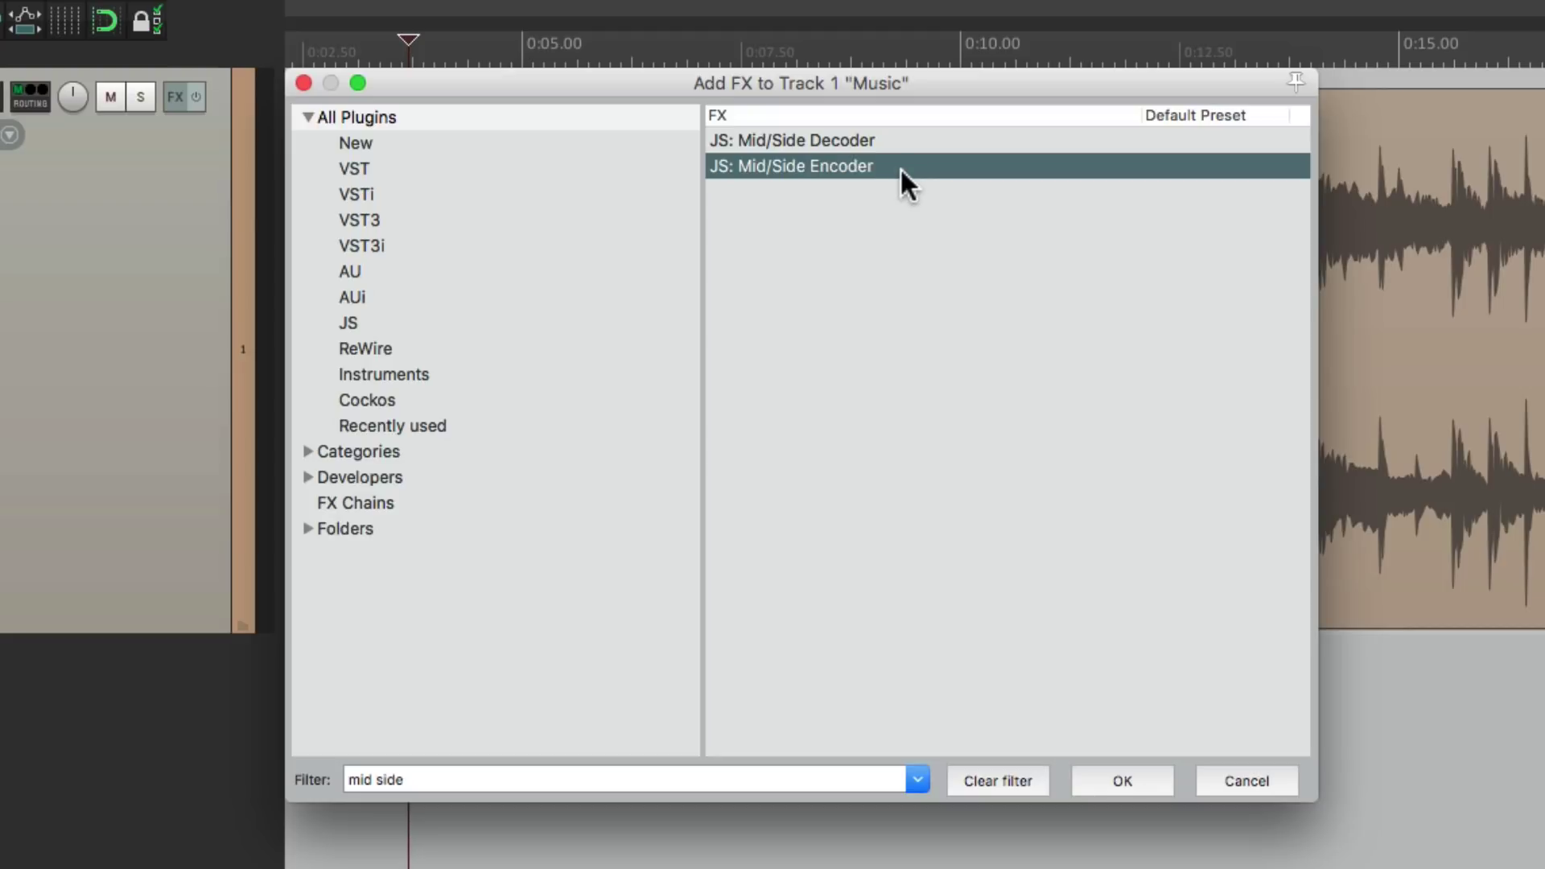
double_click(884, 167)
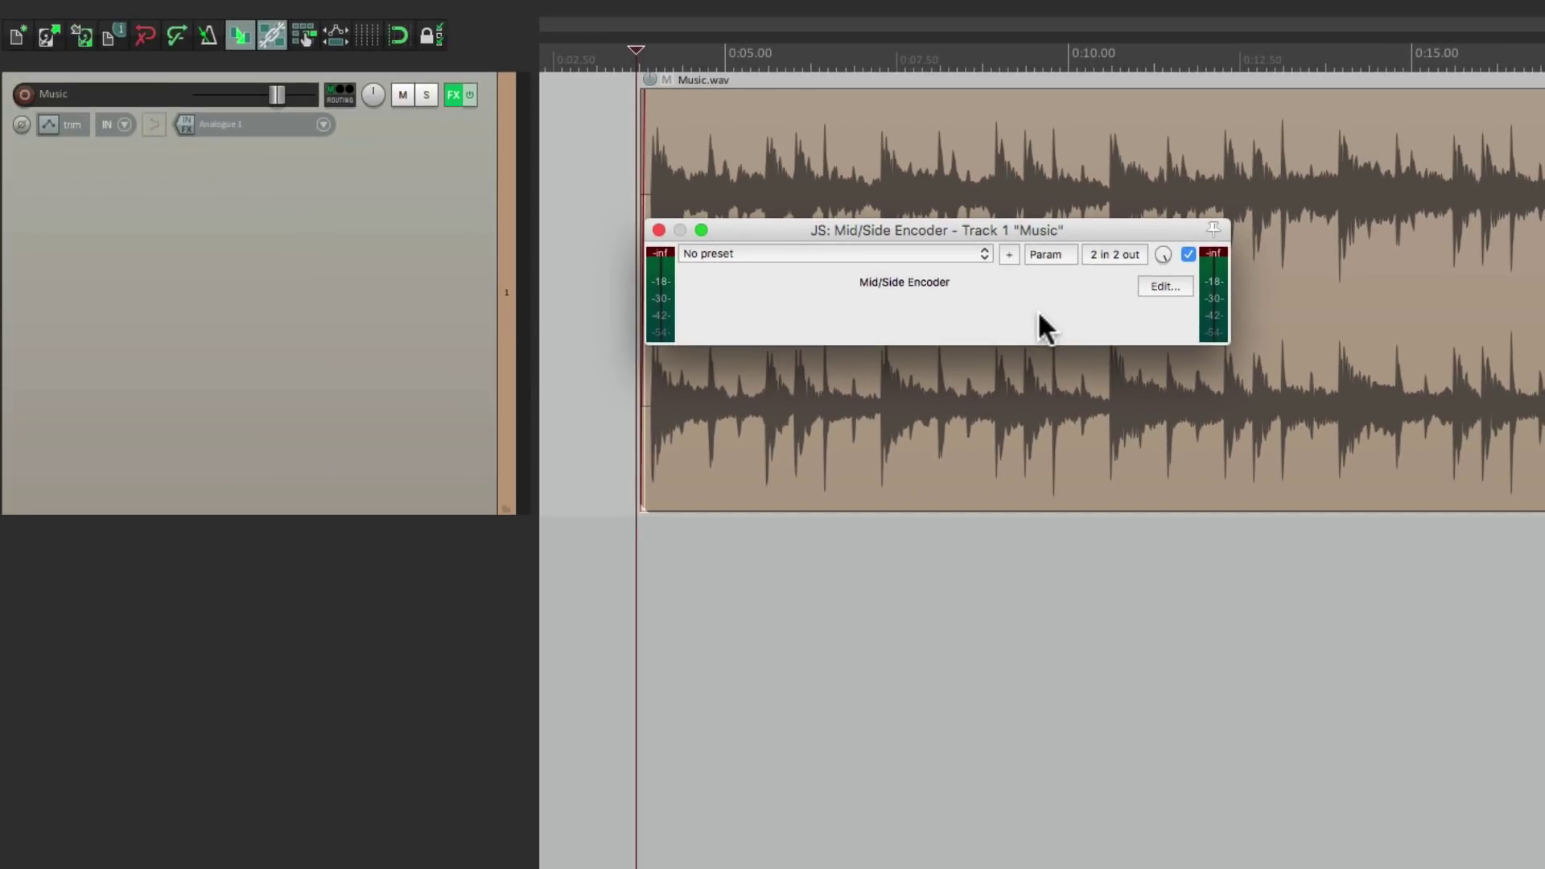
key(space)
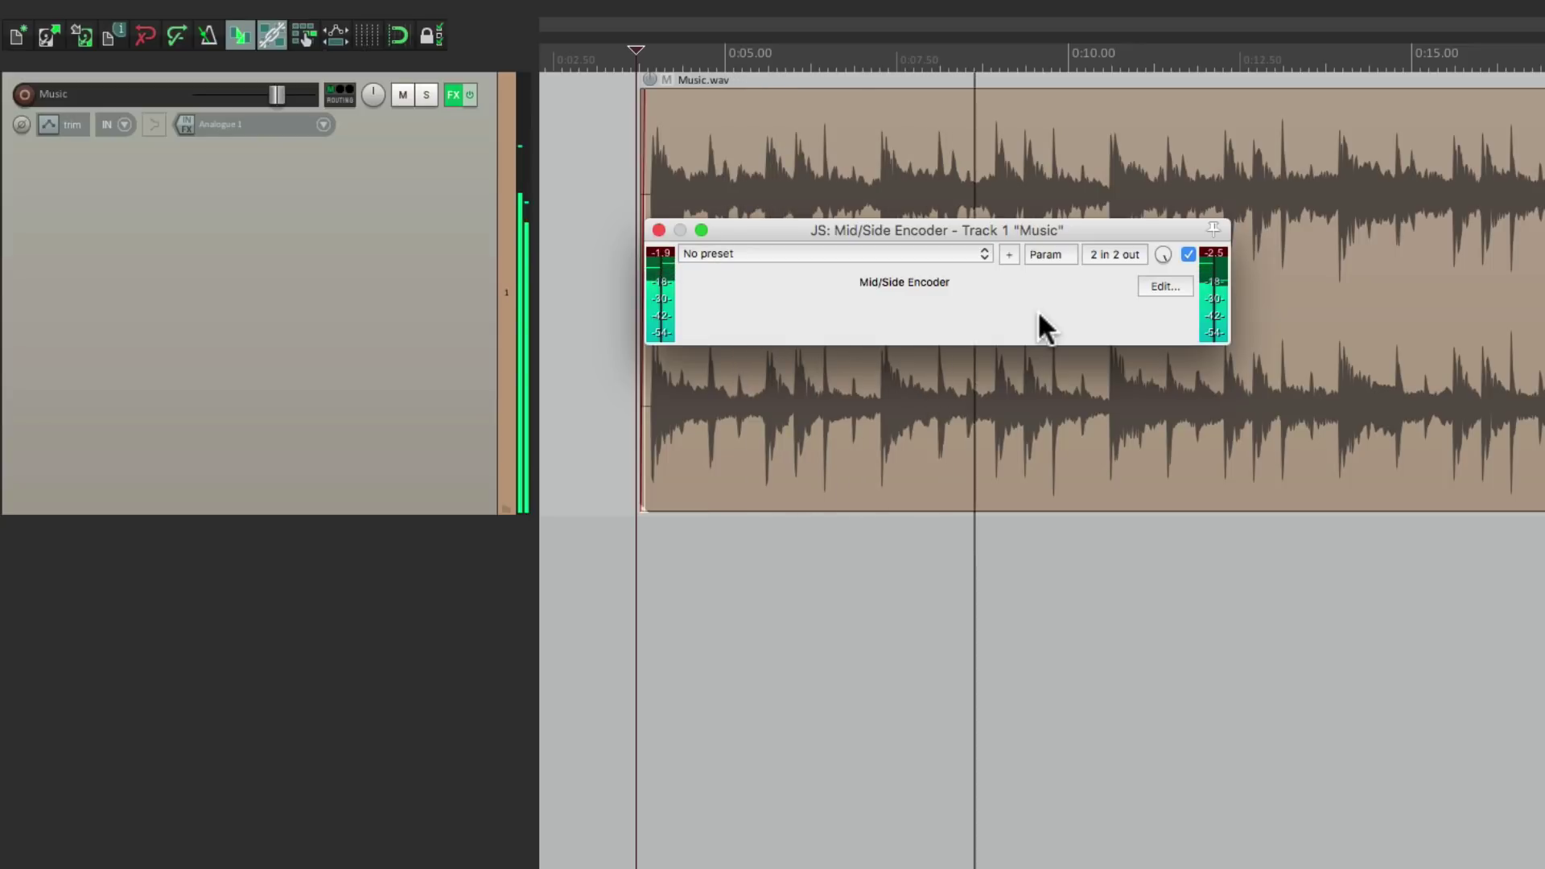
key(space)
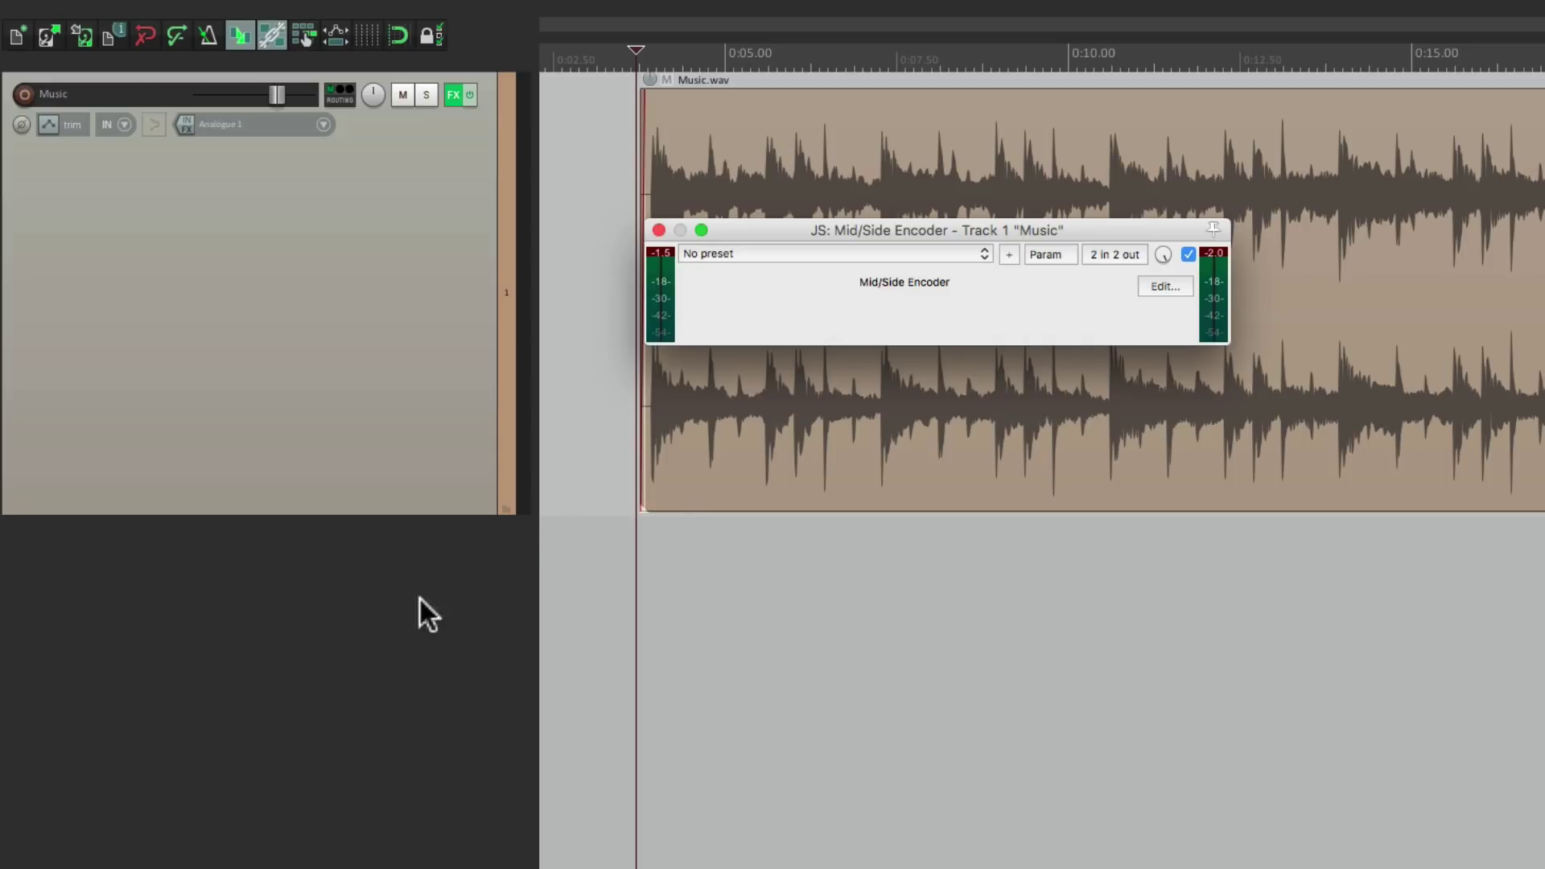
- Insert two tracks after Music and name track 2 'Center' and track 3 'Sides'
double_click(334, 639)
double_click(317, 588)
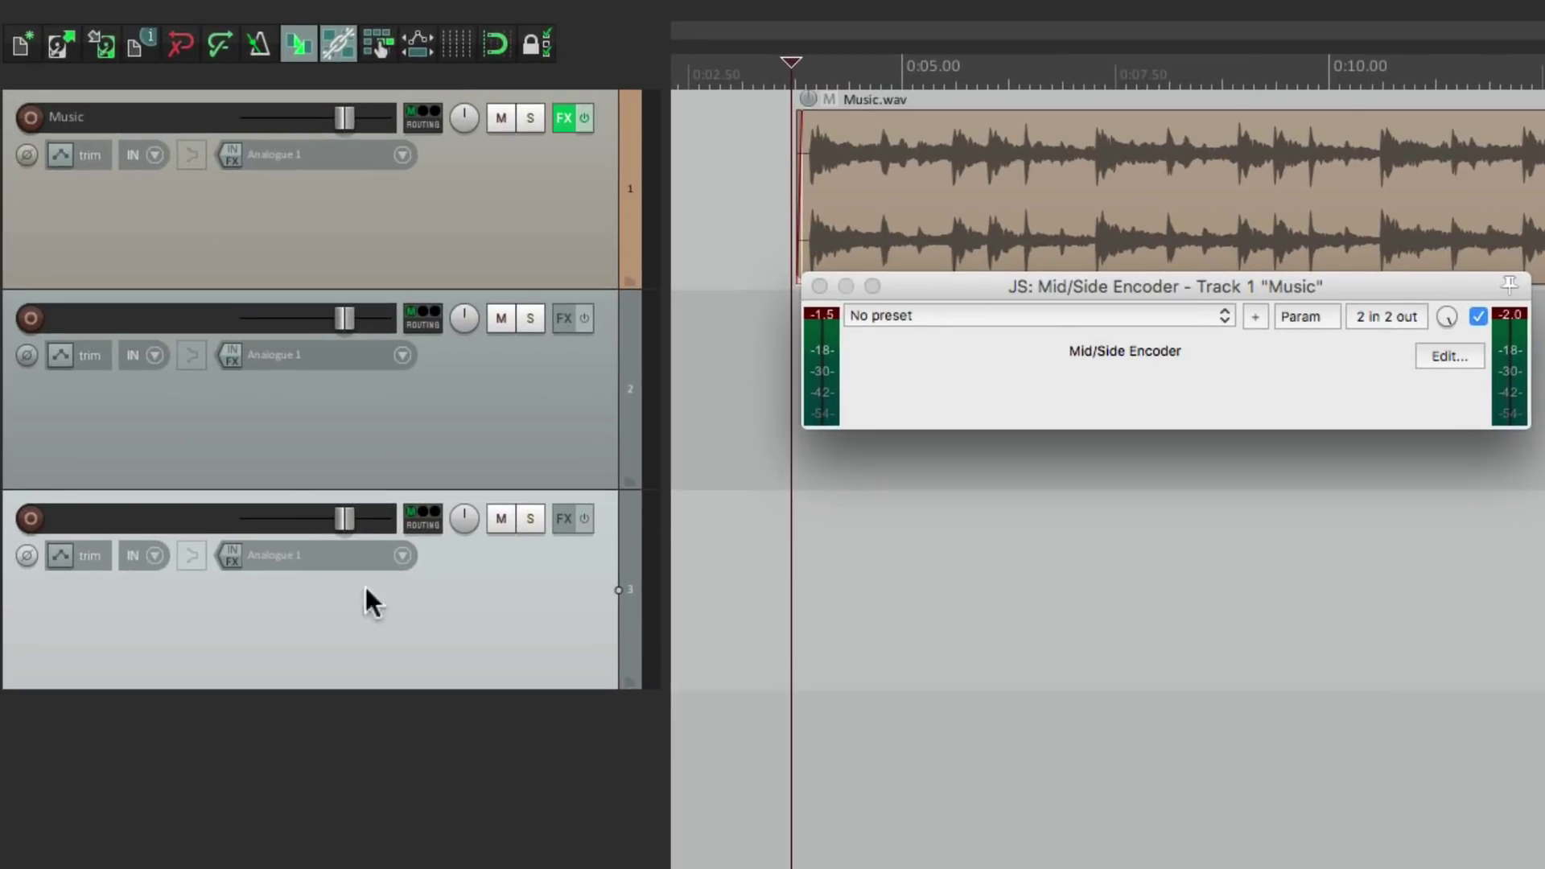
double_click(168, 322)
text(Center)
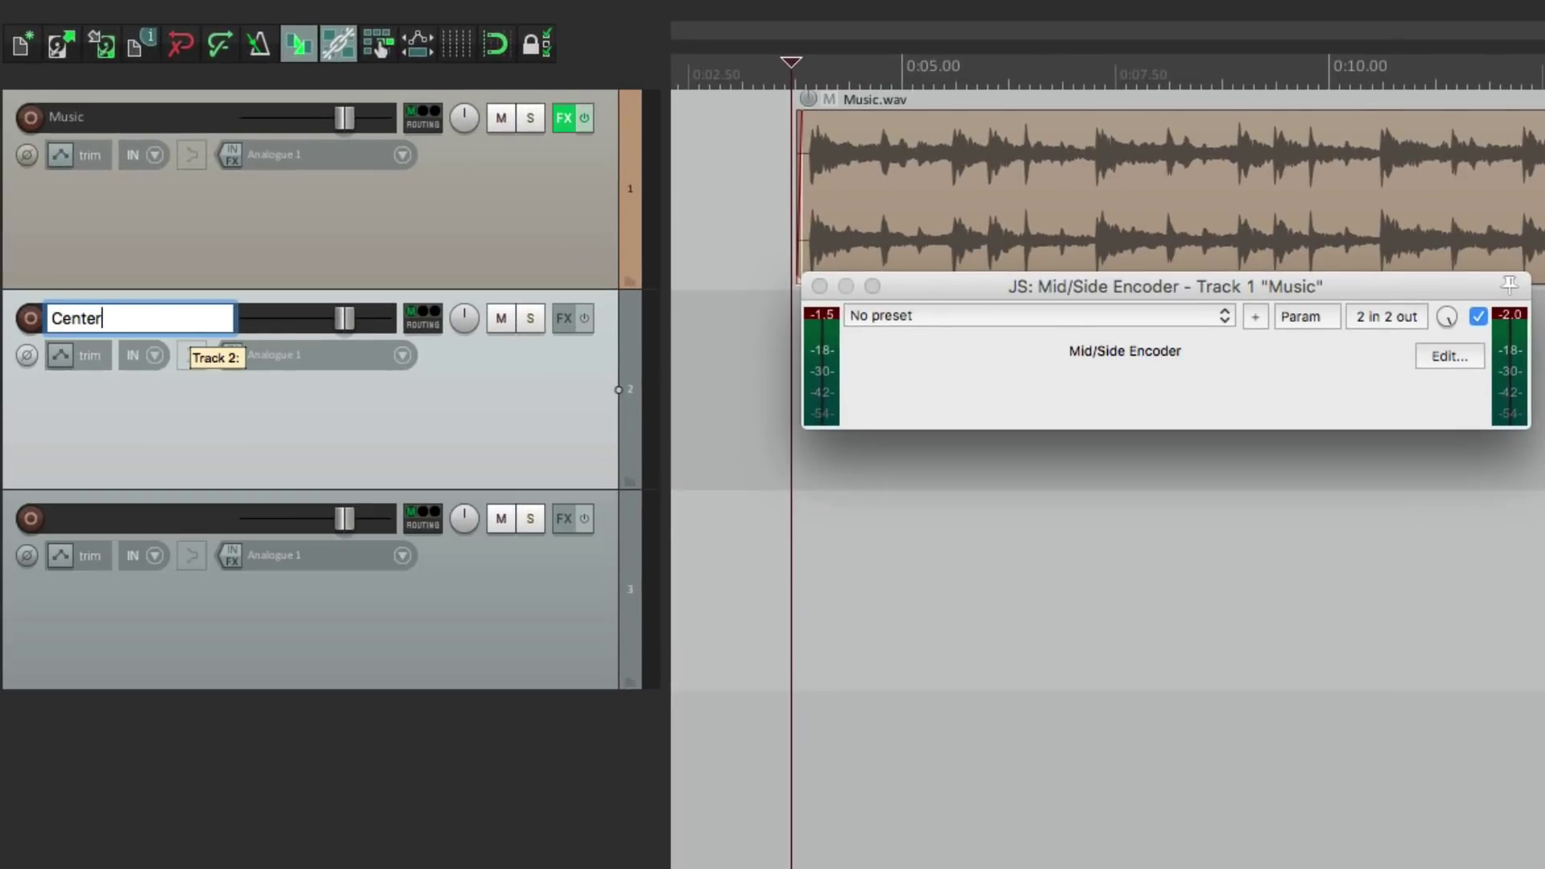
key(Tab)
text(Sides)
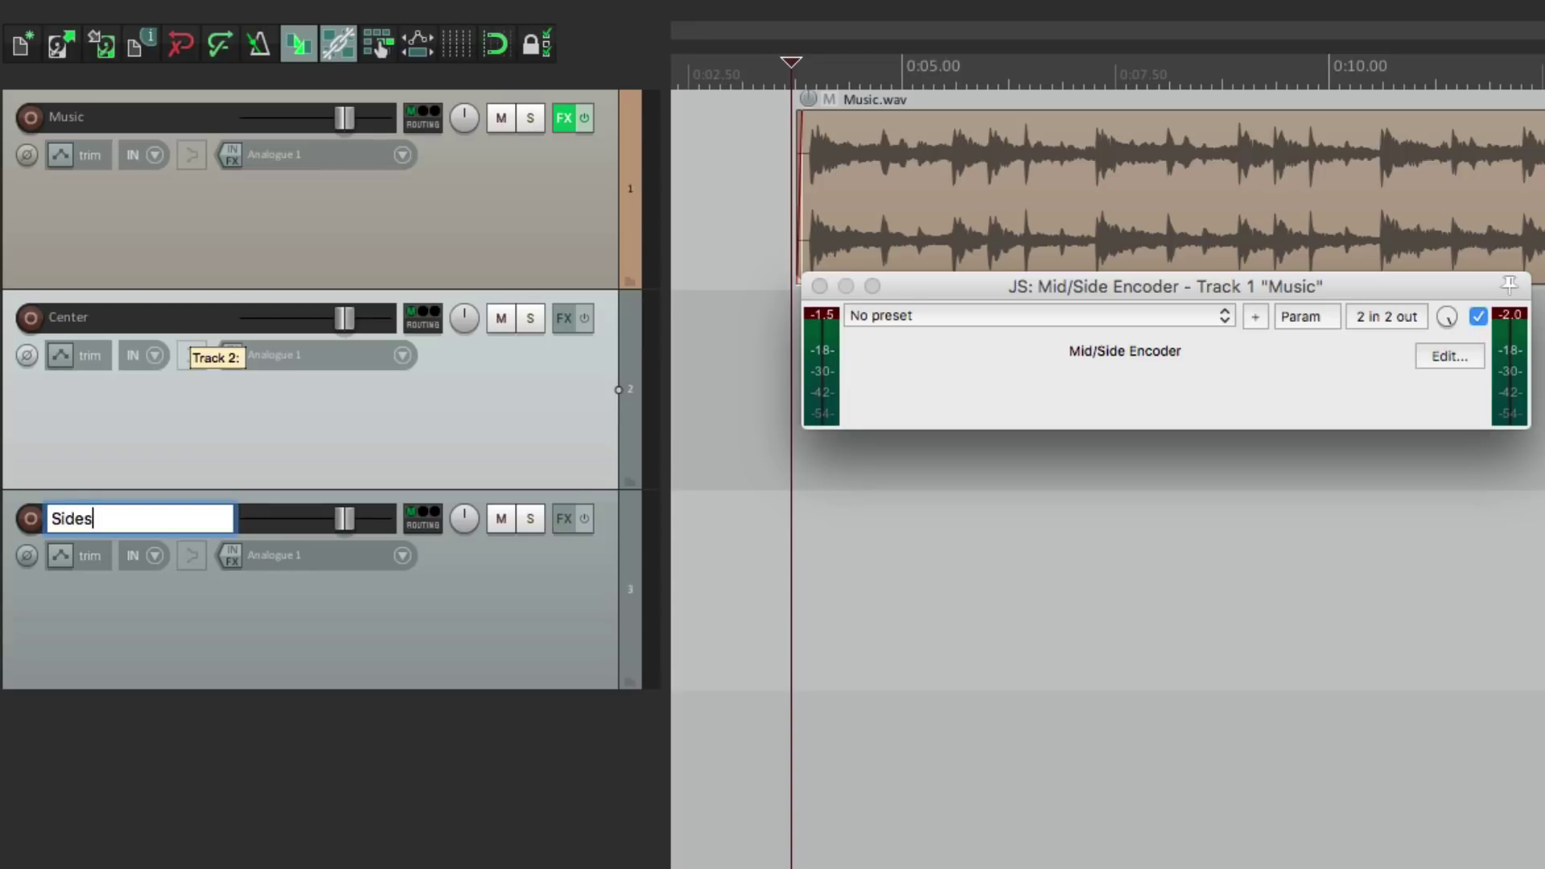
key(Return)
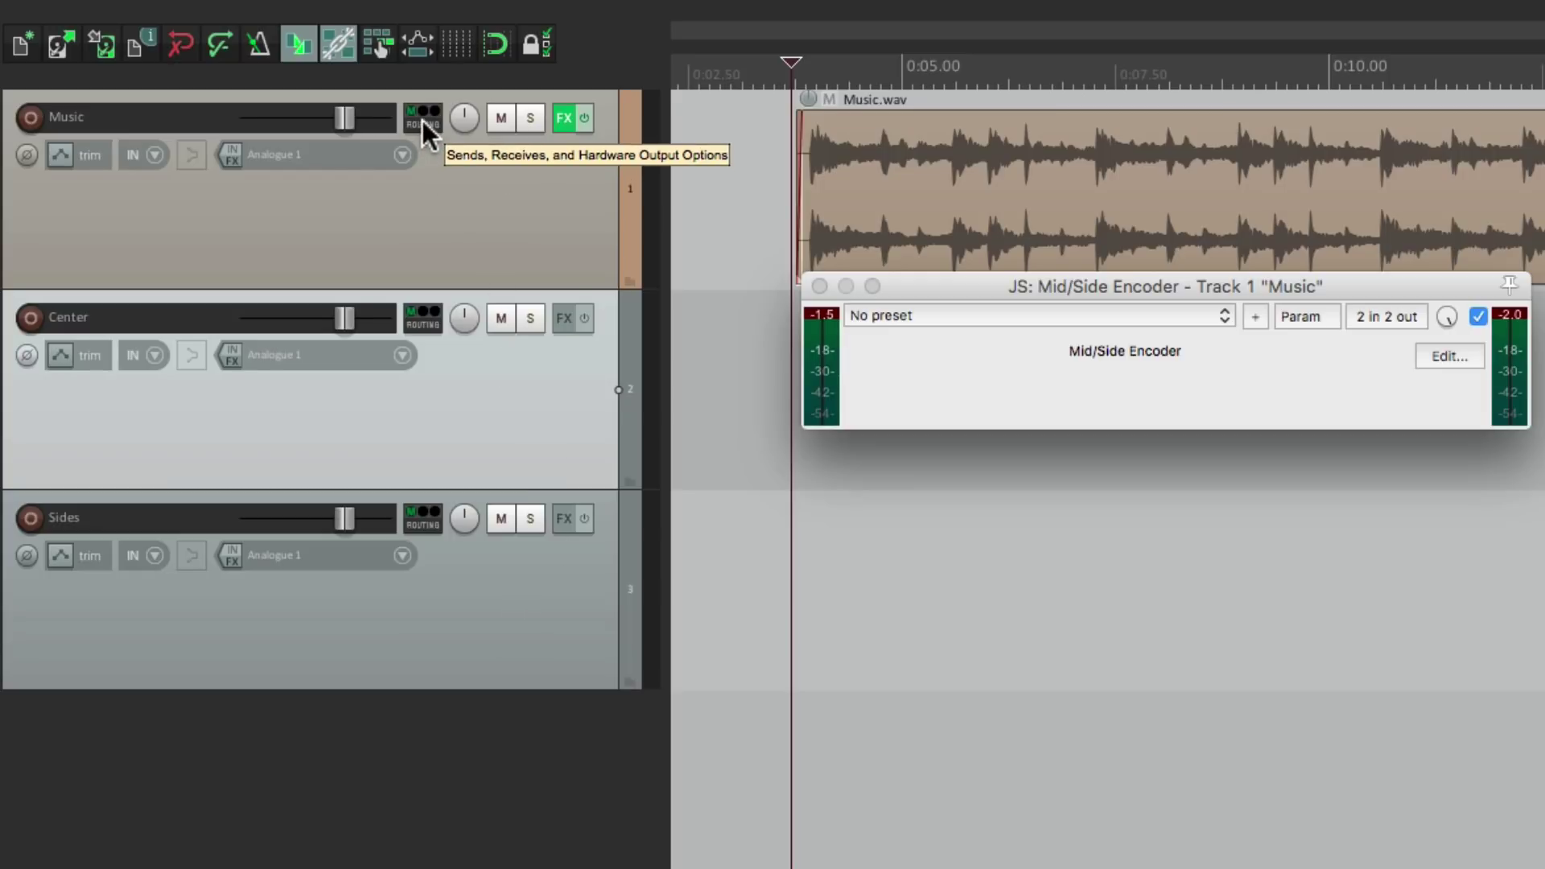
- Create a send from Music to Center using Mono source 1 as the audio source
drag(545, 287, 508, 395)
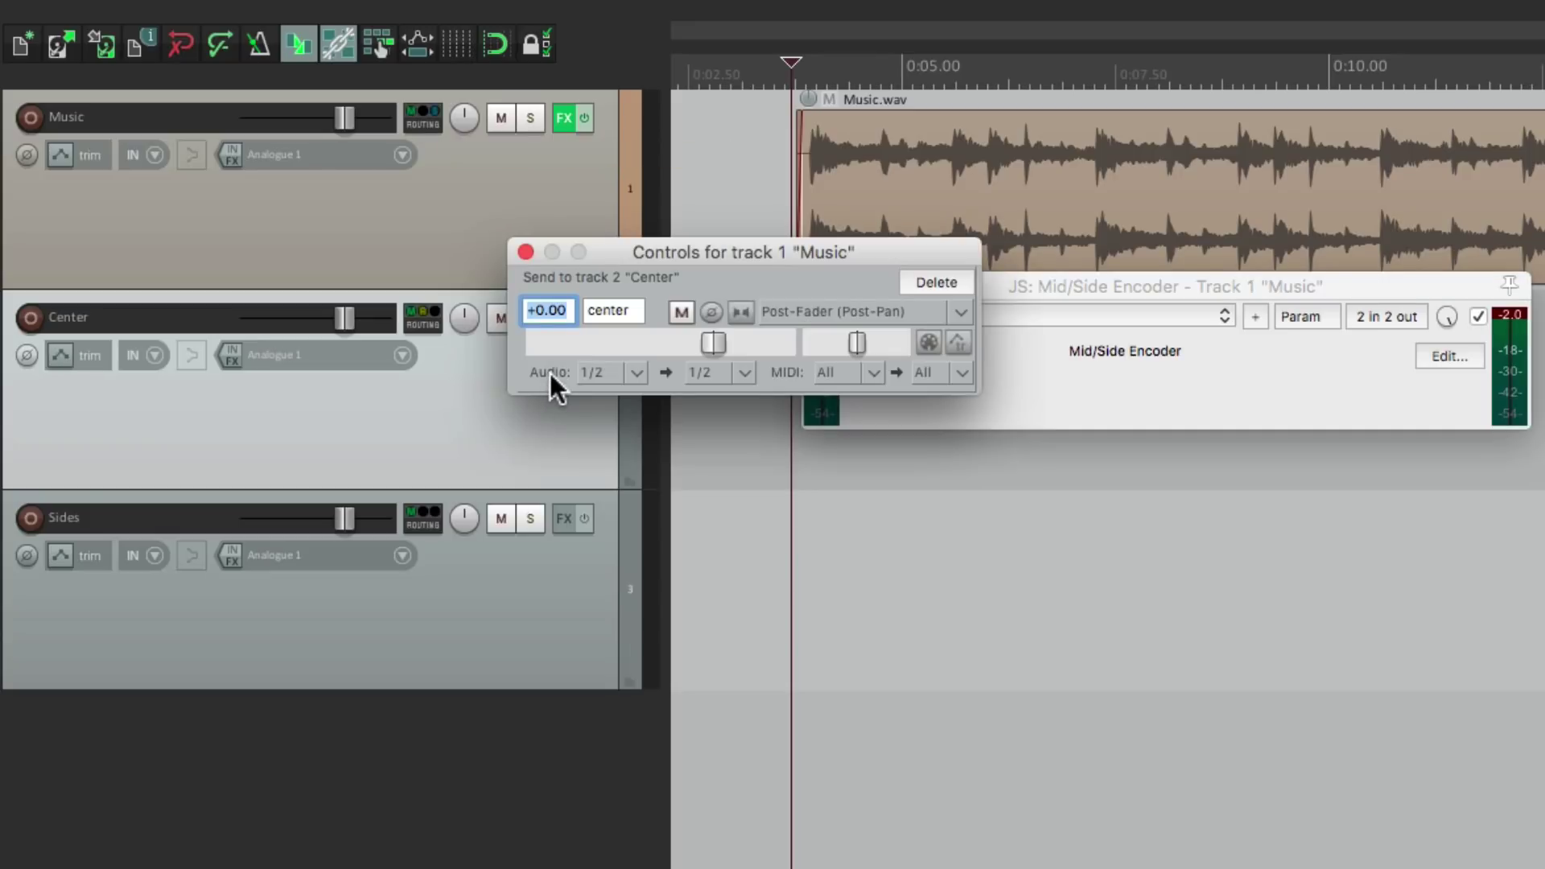
click(636, 373)
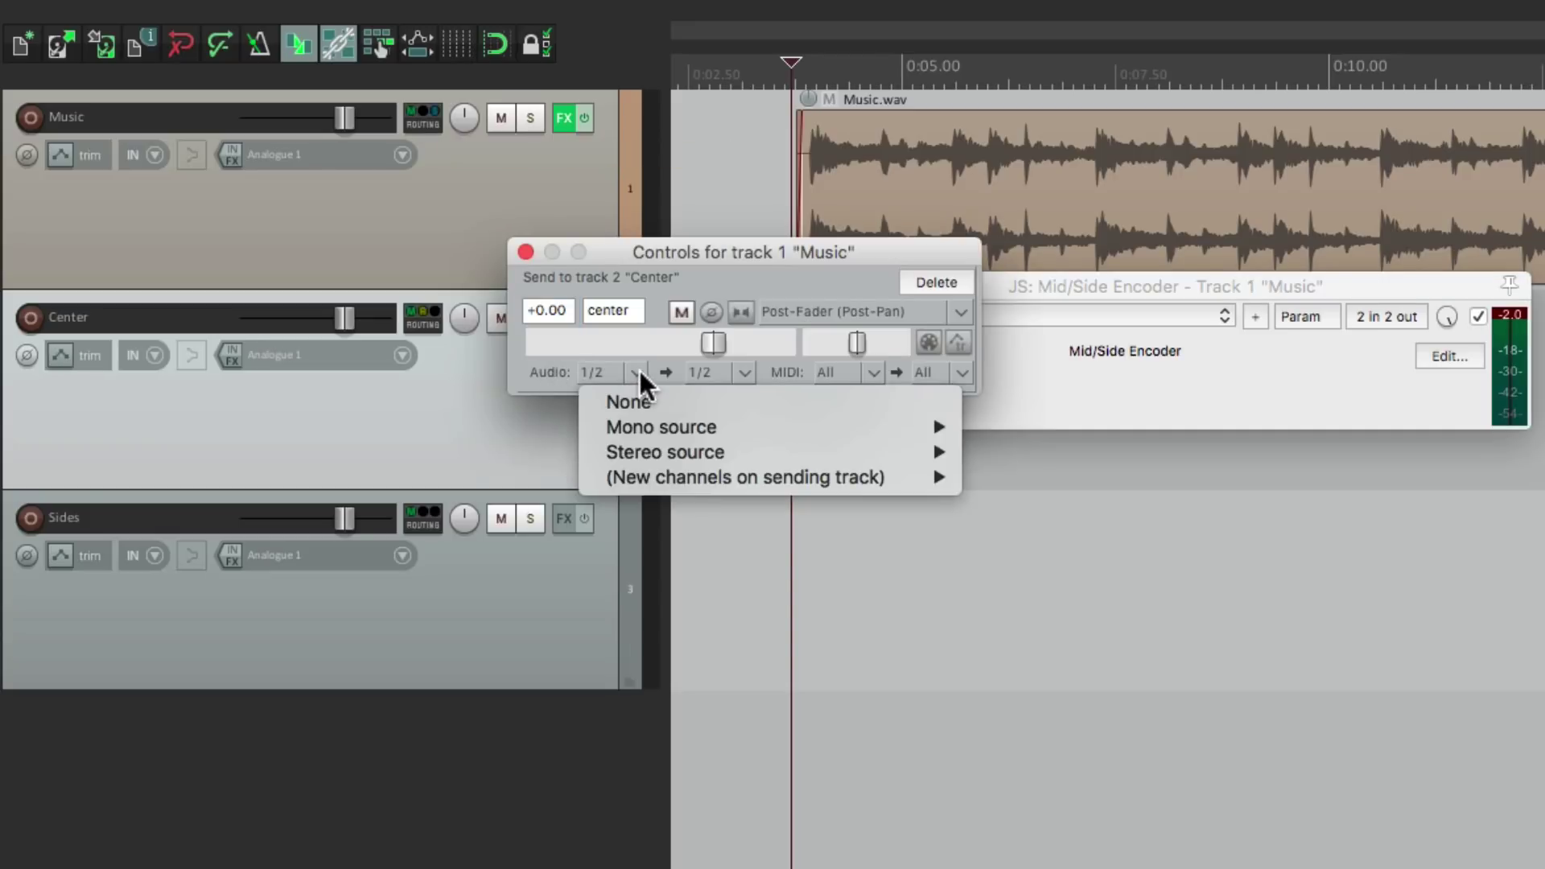
mouse_move(848, 433)
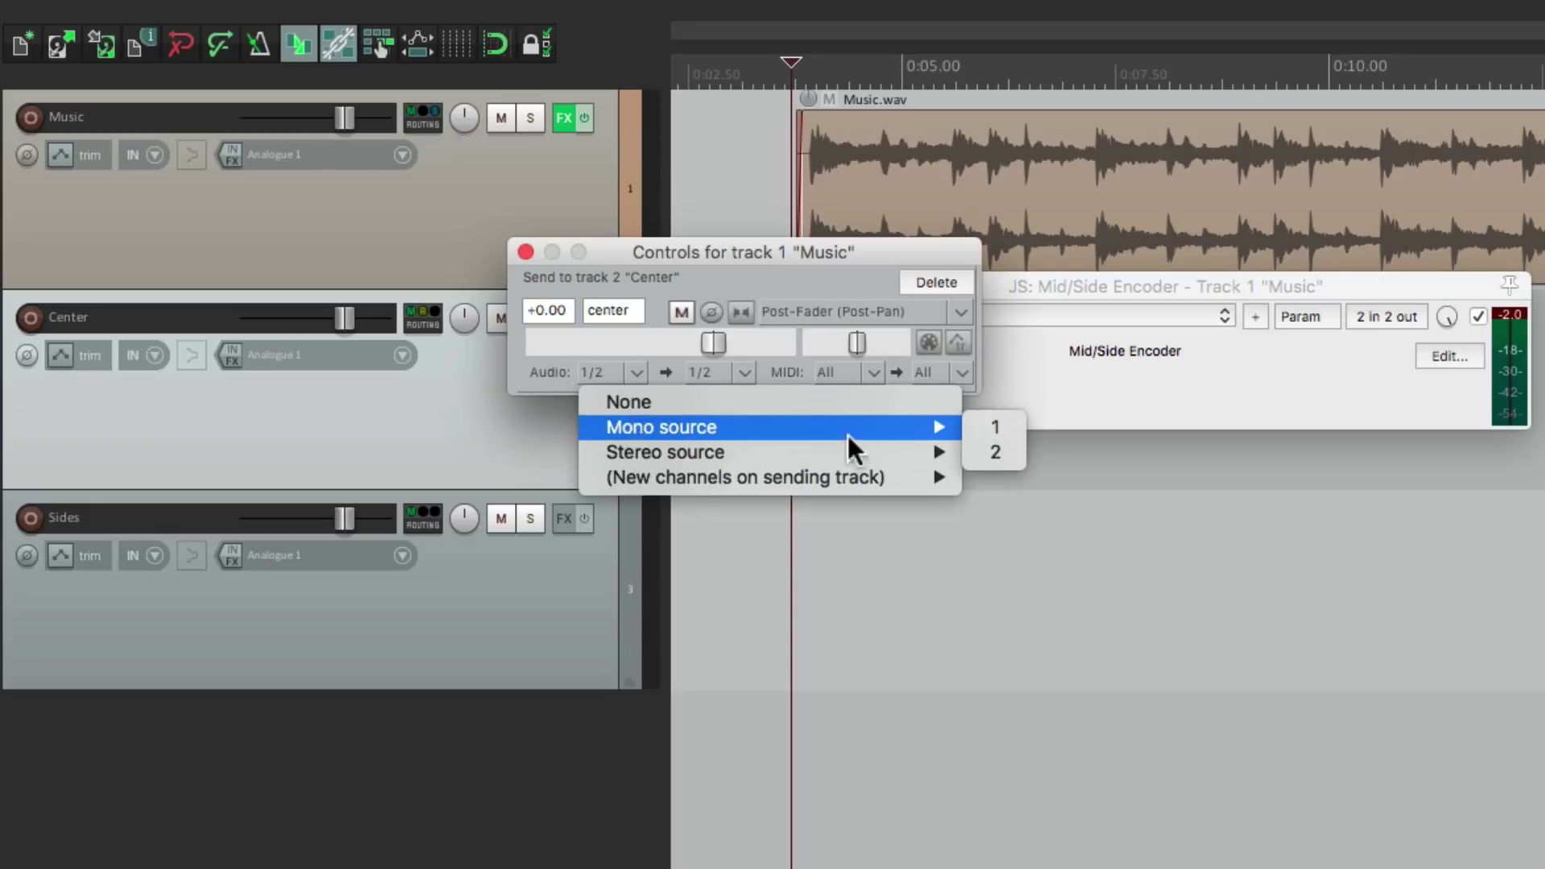
click(1011, 427)
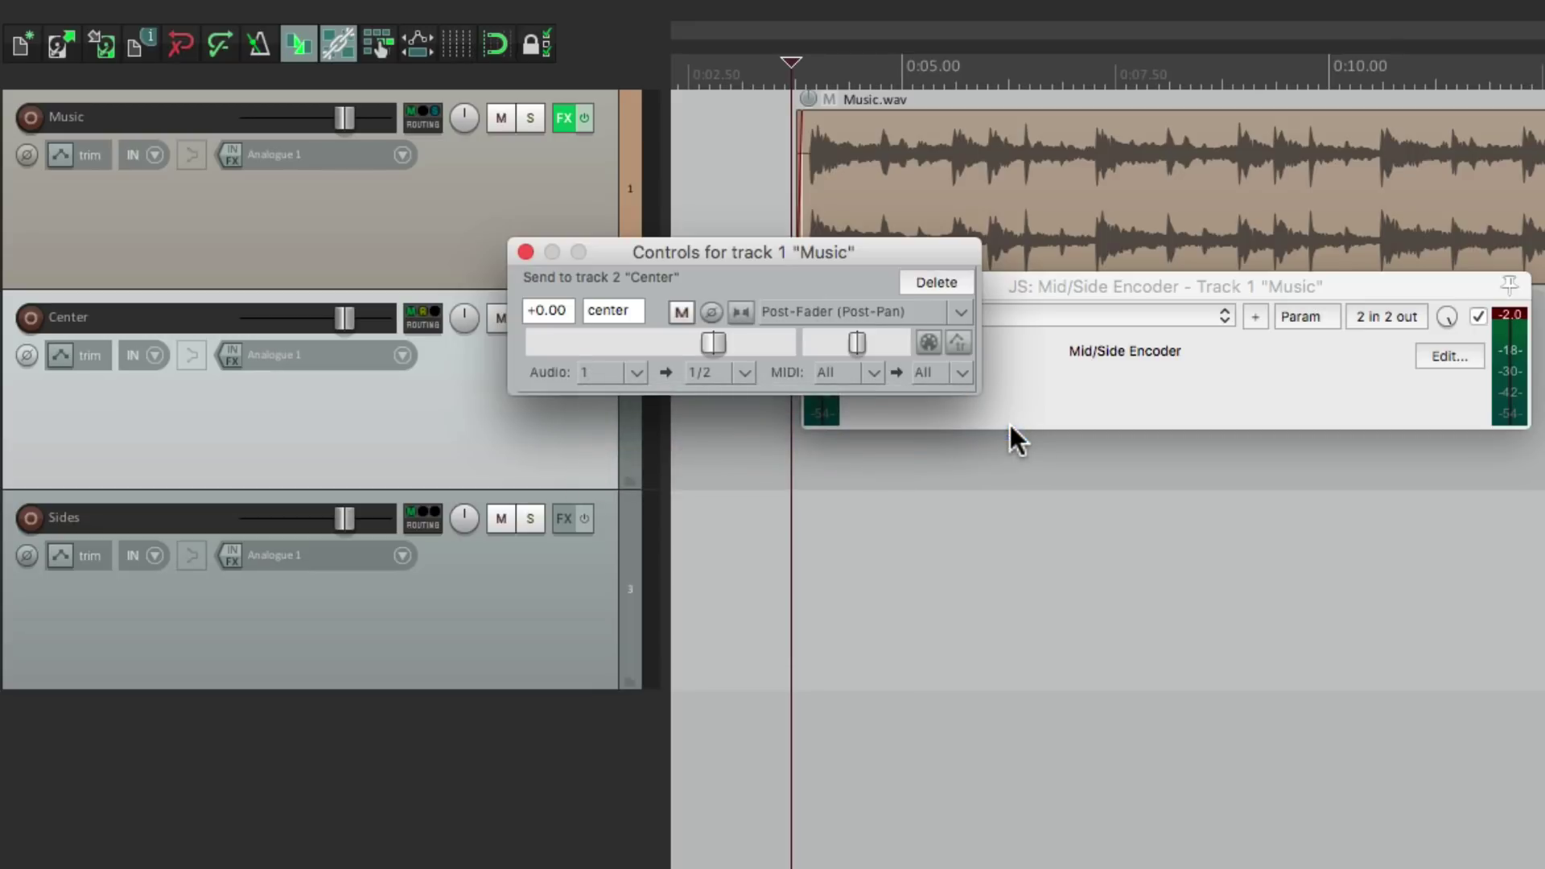
click(526, 251)
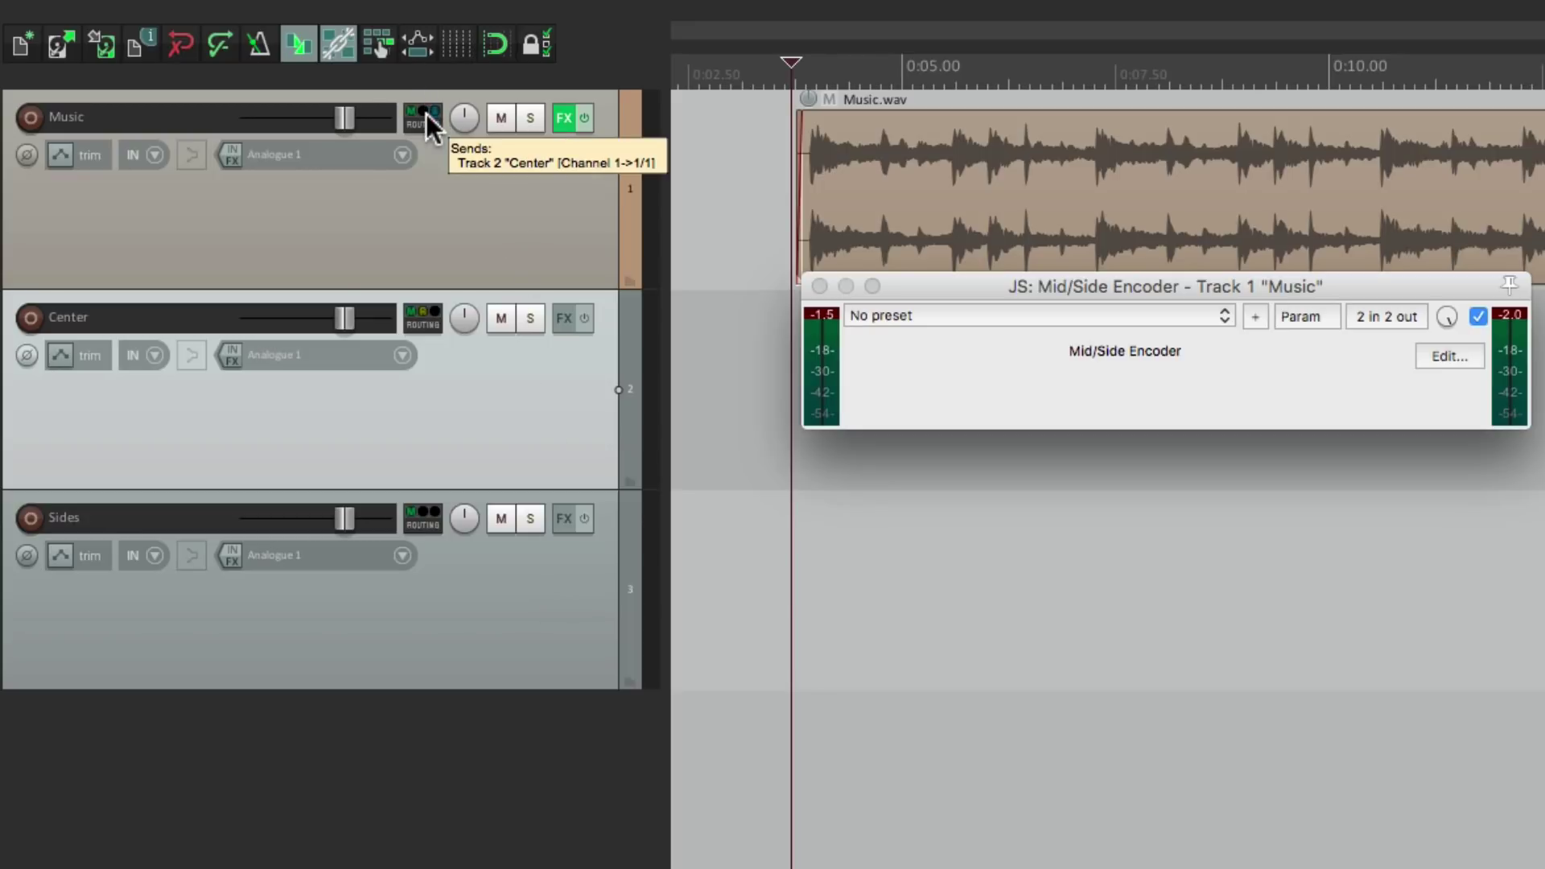
- Create a send from Music to Sides using Mono source 2 as the audio source
drag(424, 117, 596, 589)
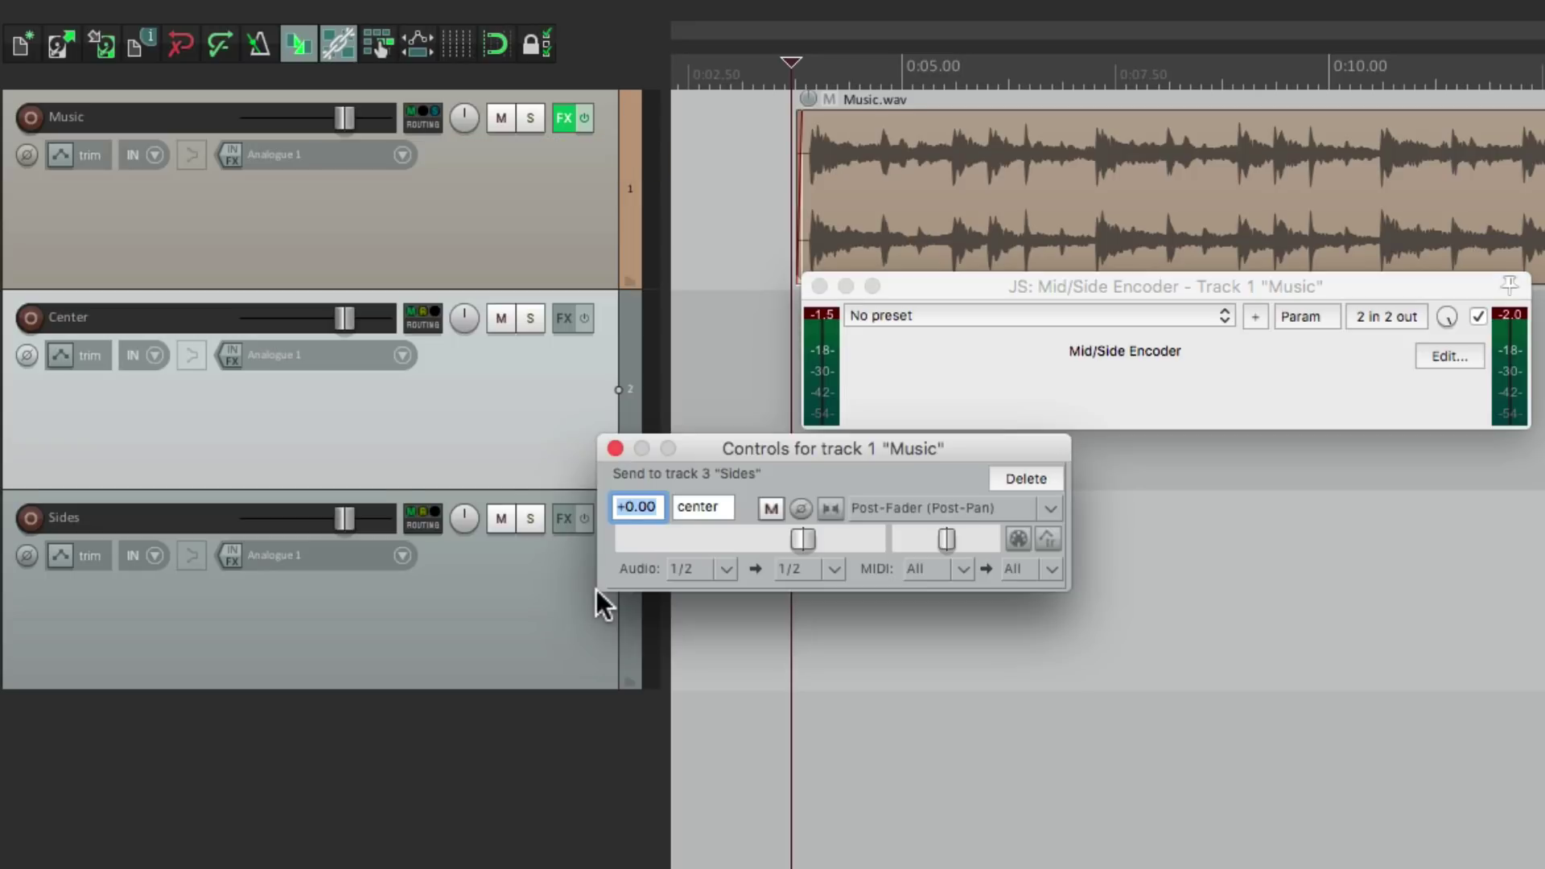
click(736, 572)
mouse_move(717, 629)
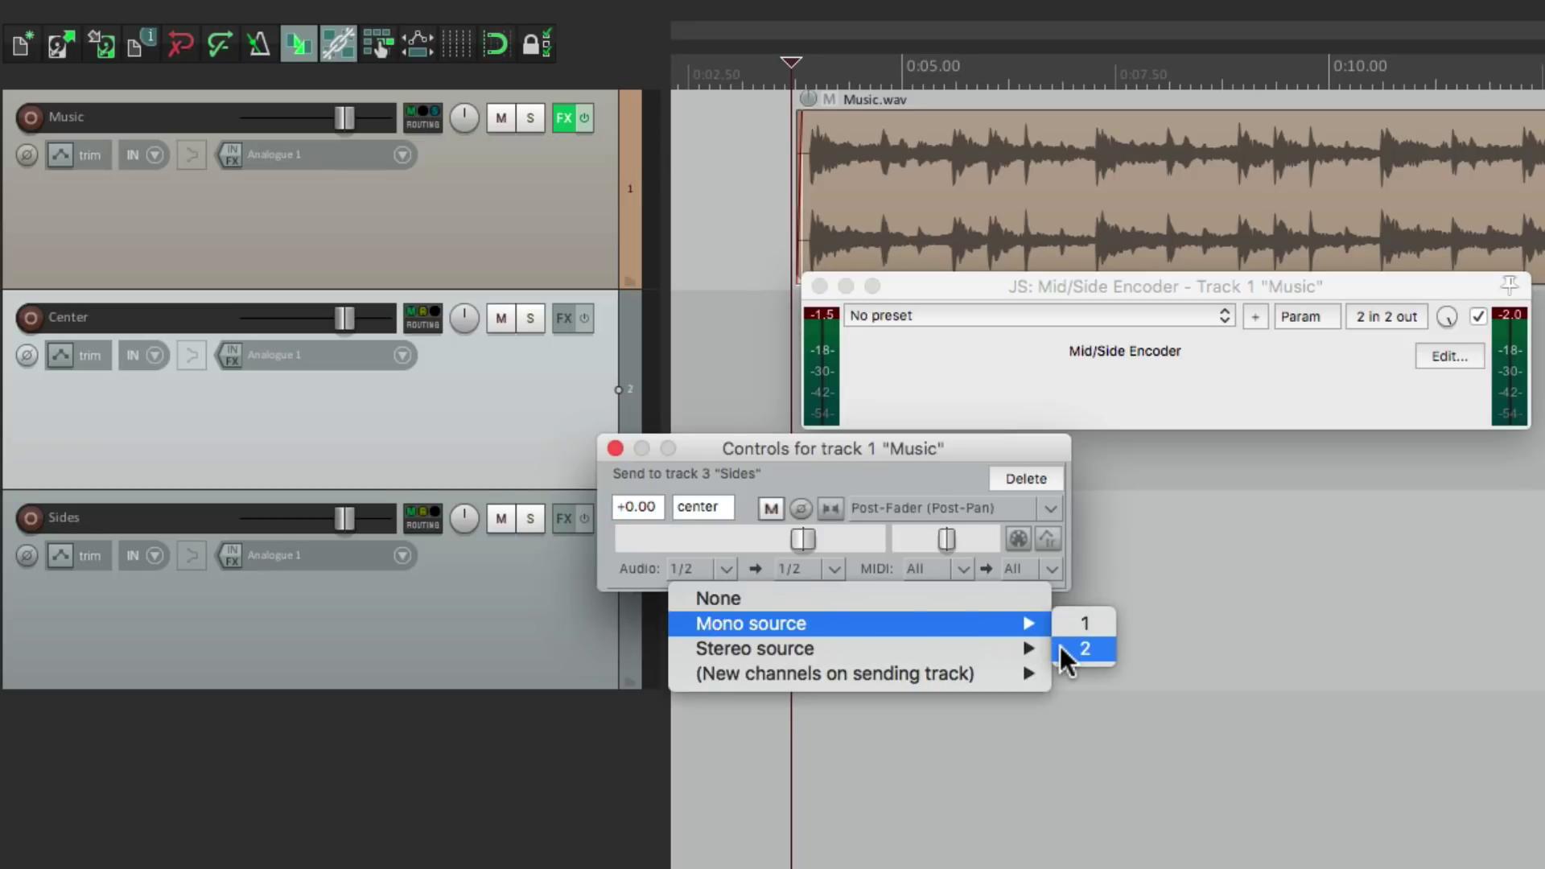
click(1084, 648)
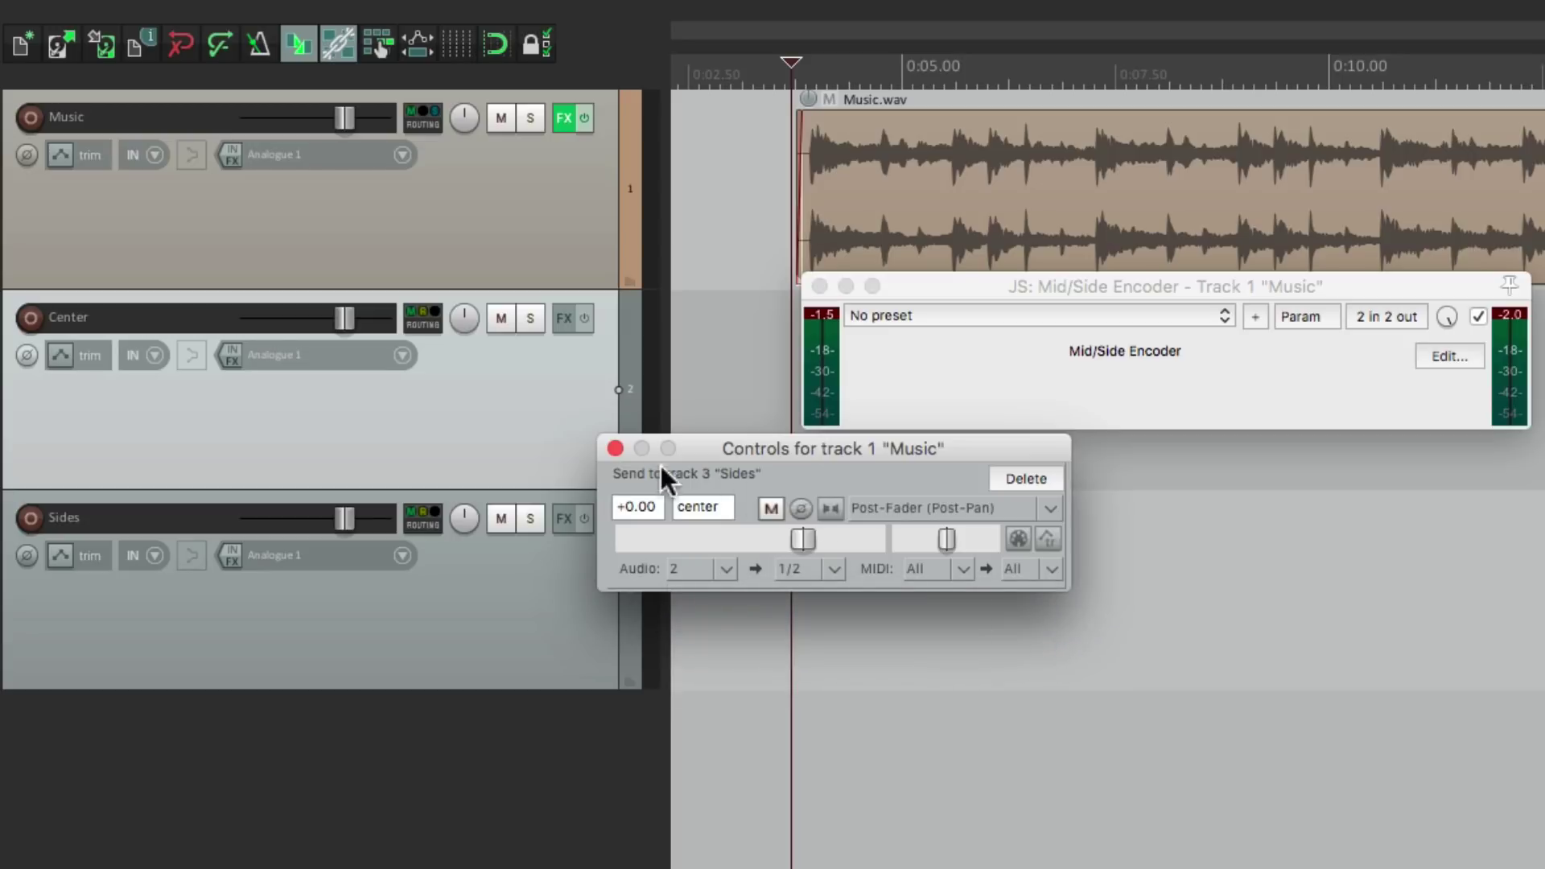
click(614, 449)
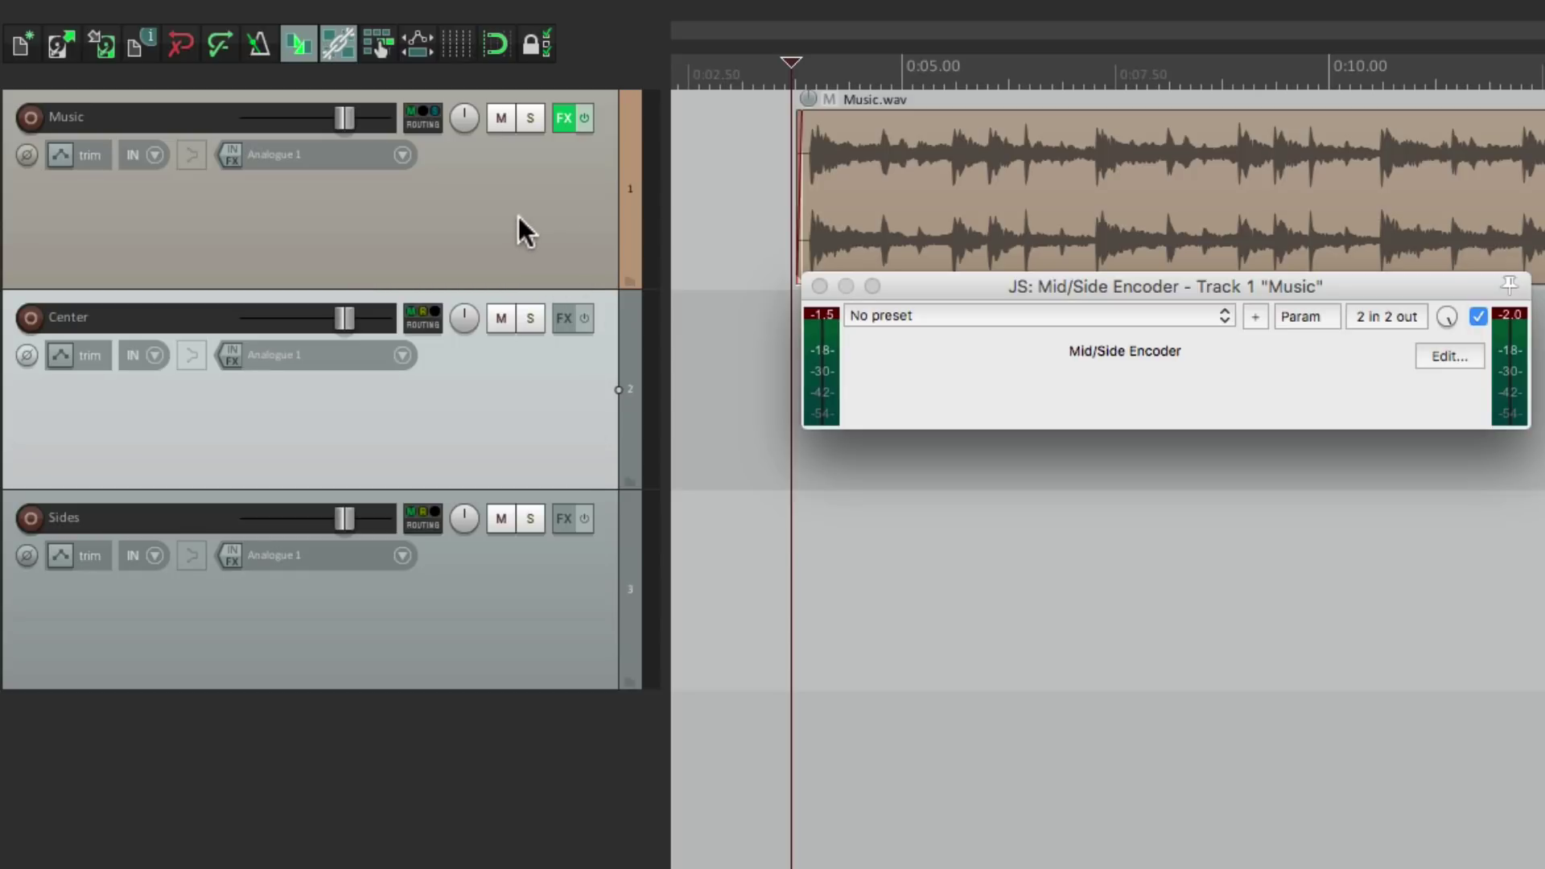
- Turn off the Music track's direct send to the master
click(423, 125)
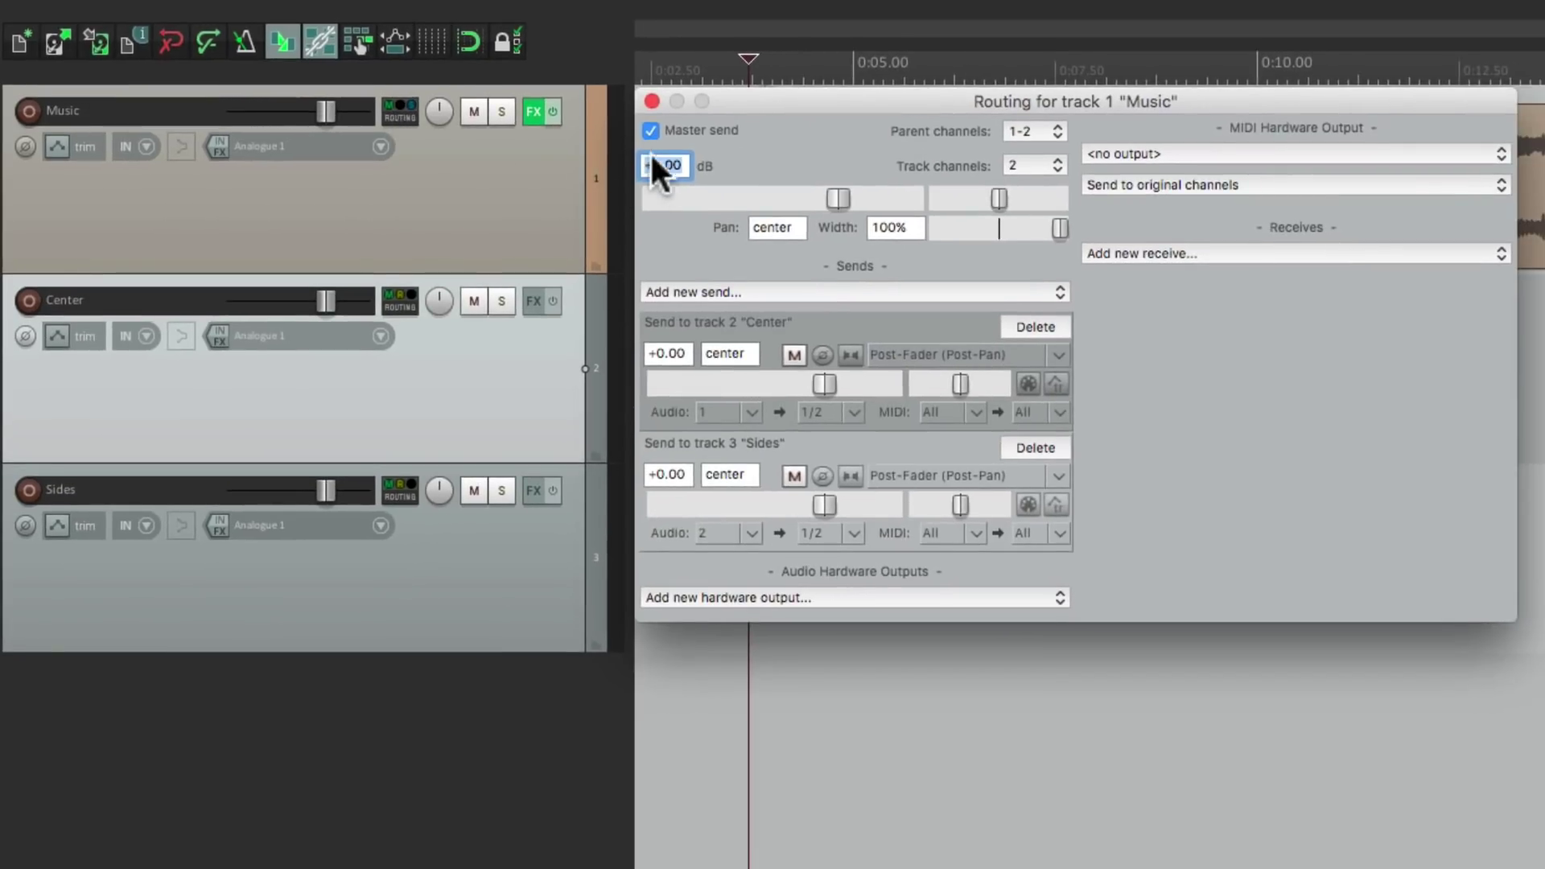
click(649, 129)
click(651, 101)
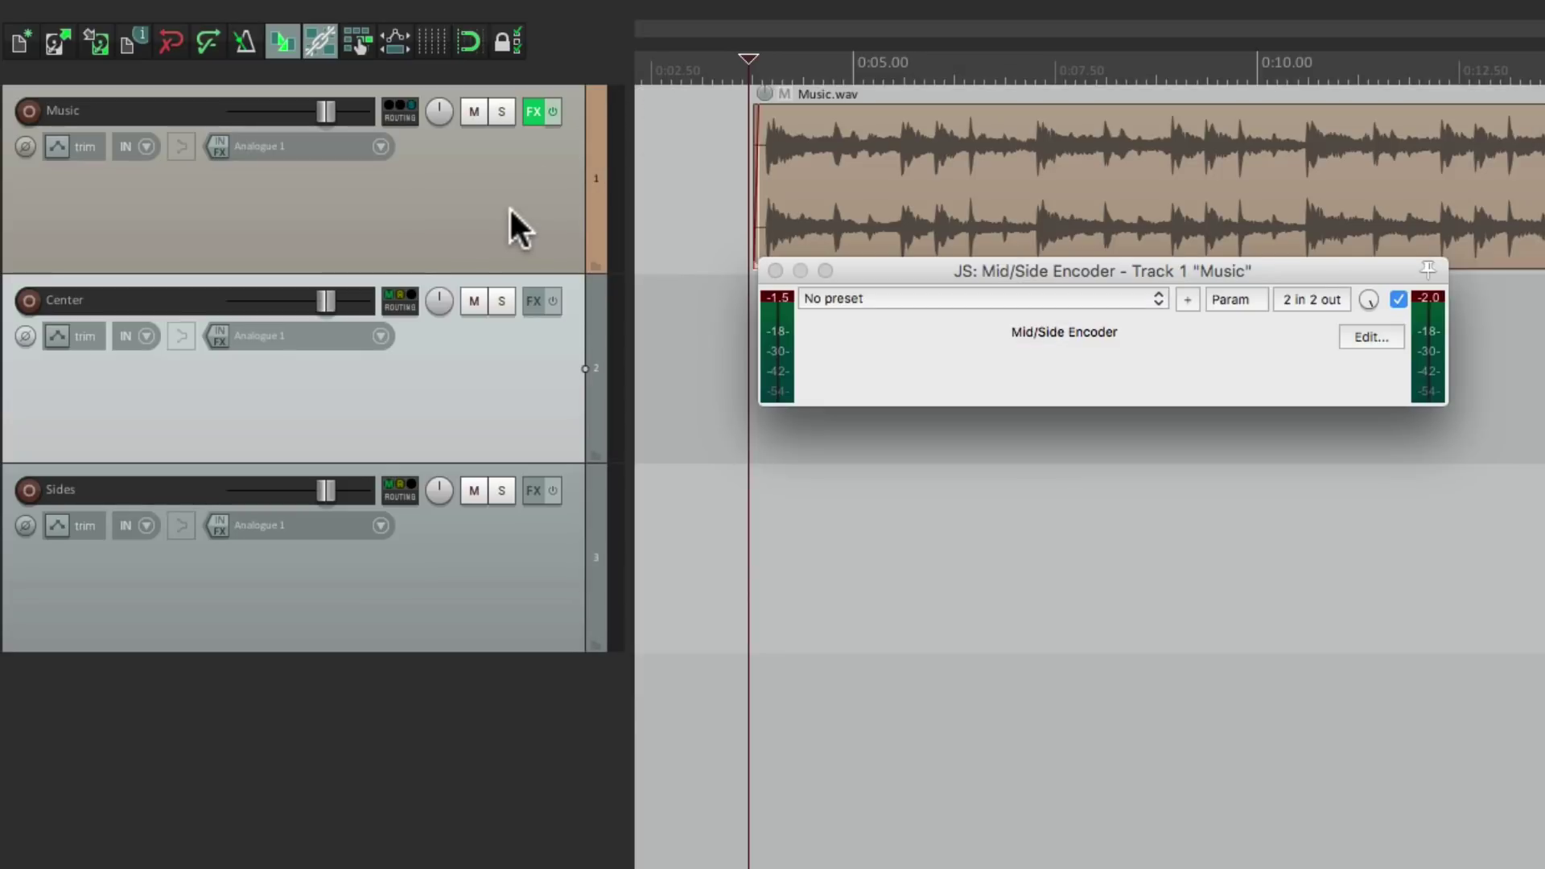
- Audition with Center and Sides muted, then play Center alone with Sides muted
drag(467, 301, 479, 497)
key(space)
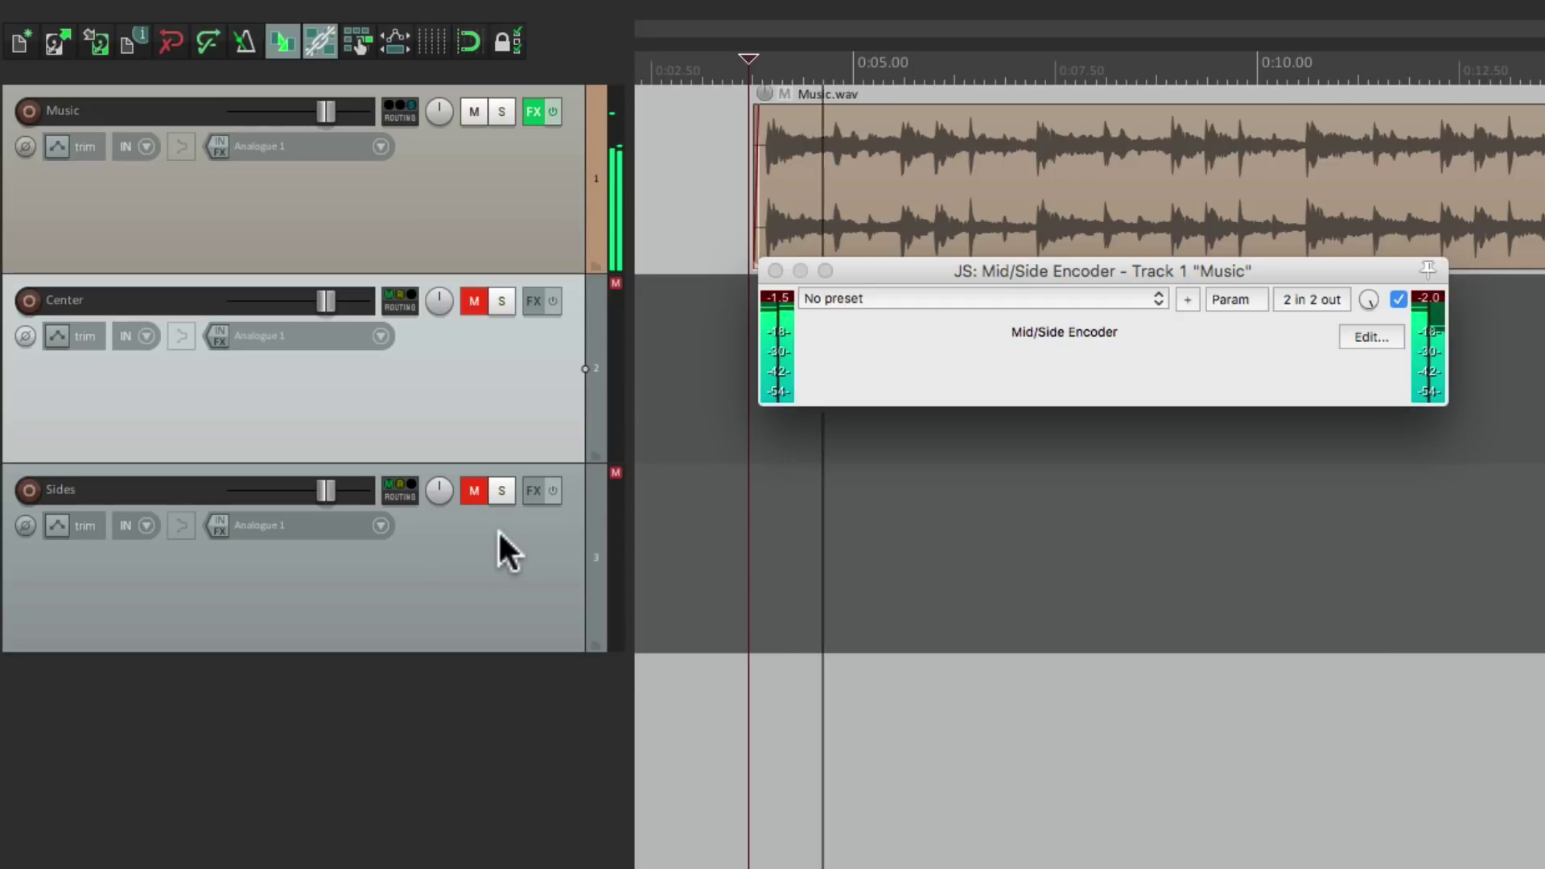
key(space)
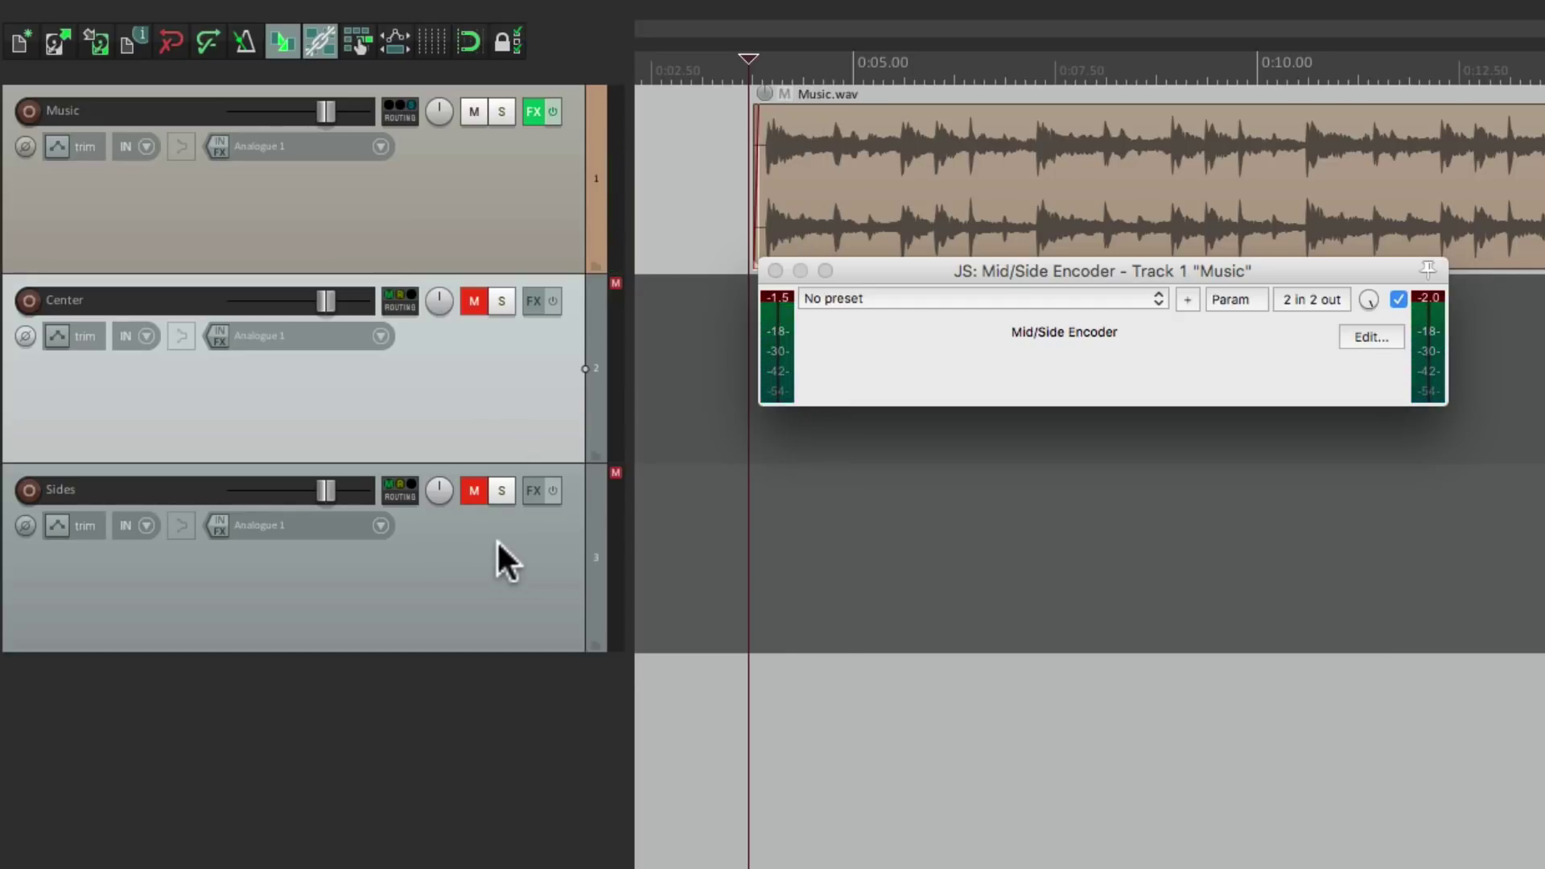
click(470, 493)
click(471, 303)
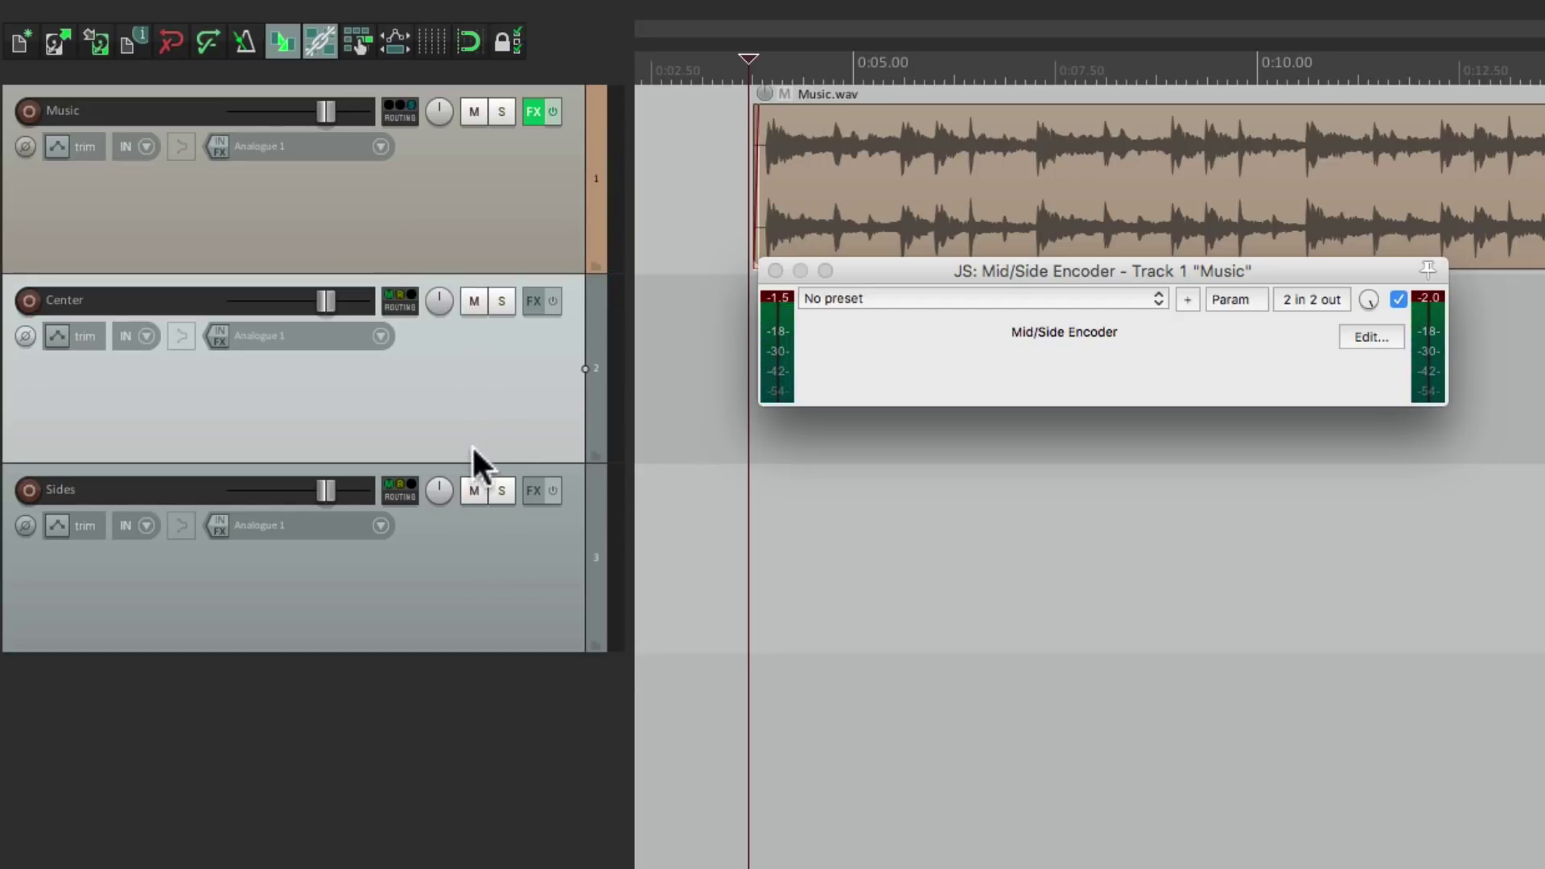
click(474, 491)
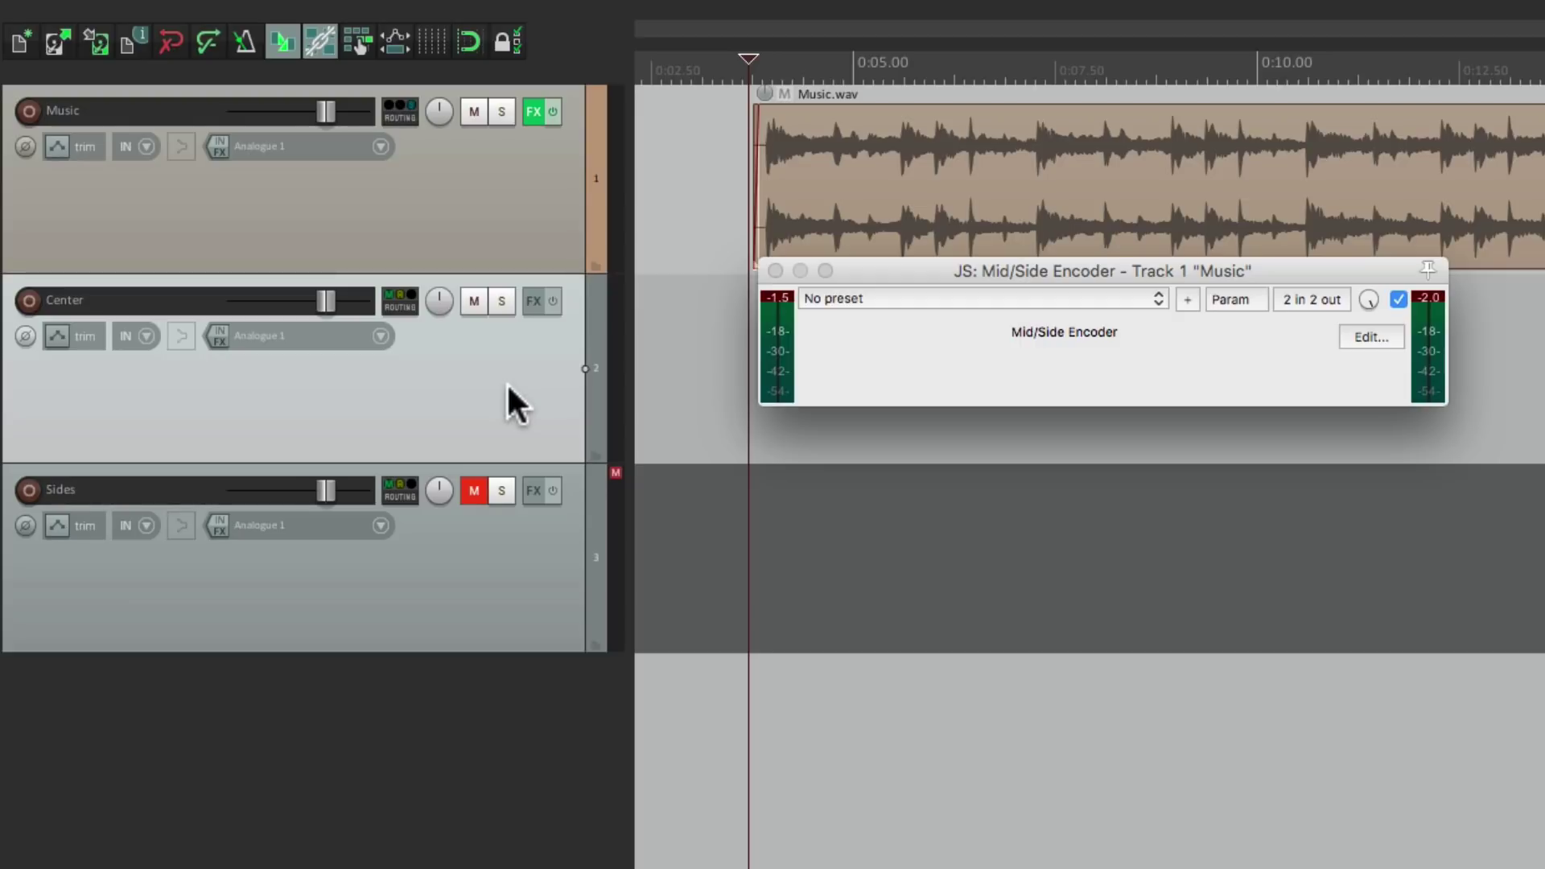
key(space)
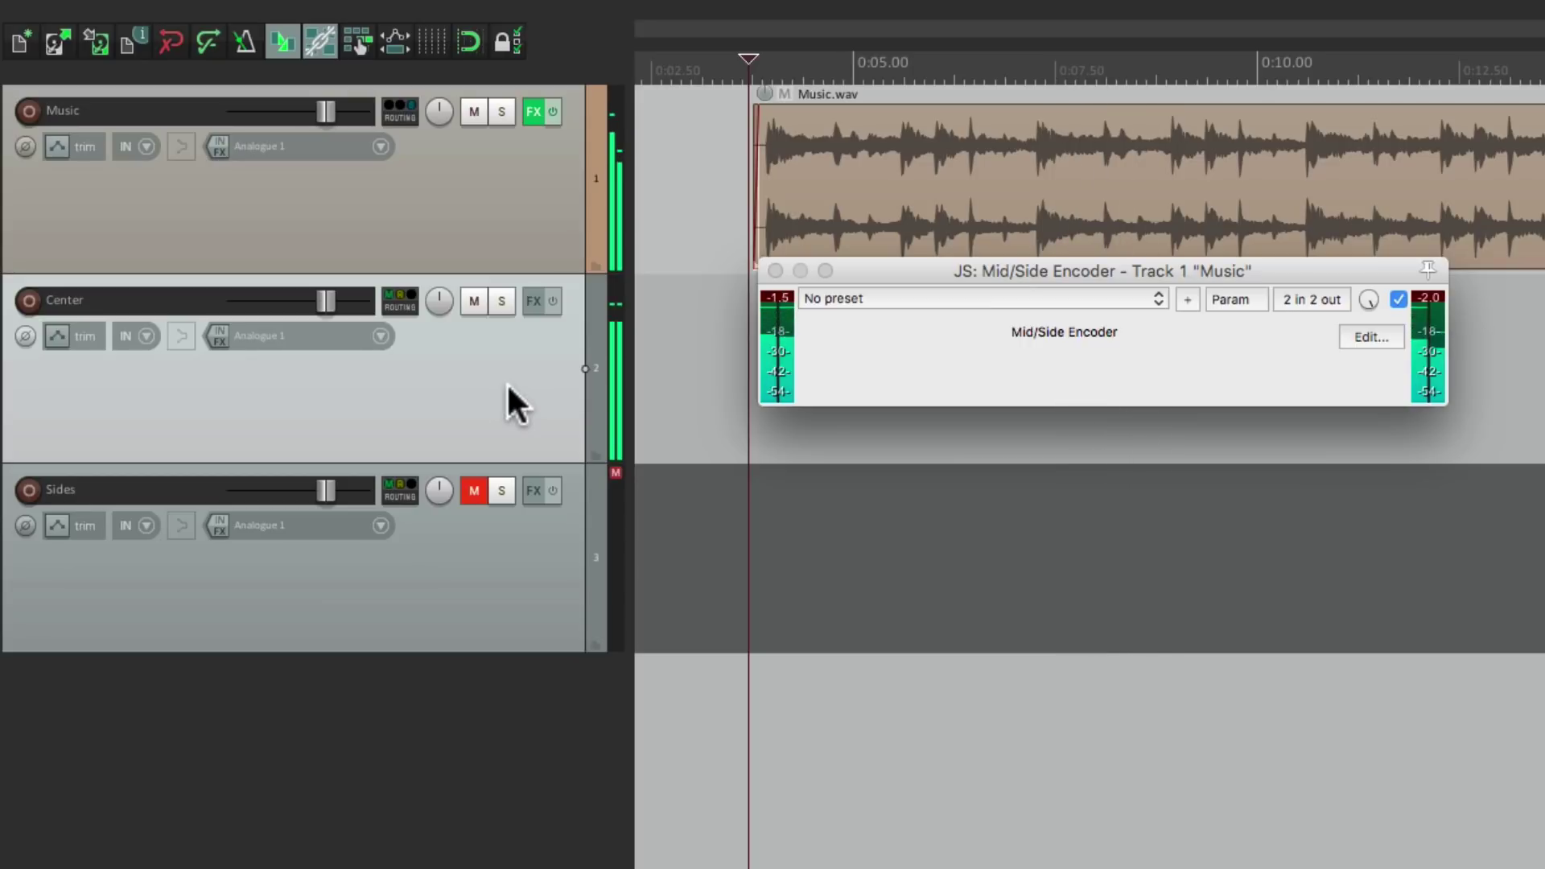
- Mute Center and unmute Sides, then play to hear only the side signal
click(474, 301)
click(471, 491)
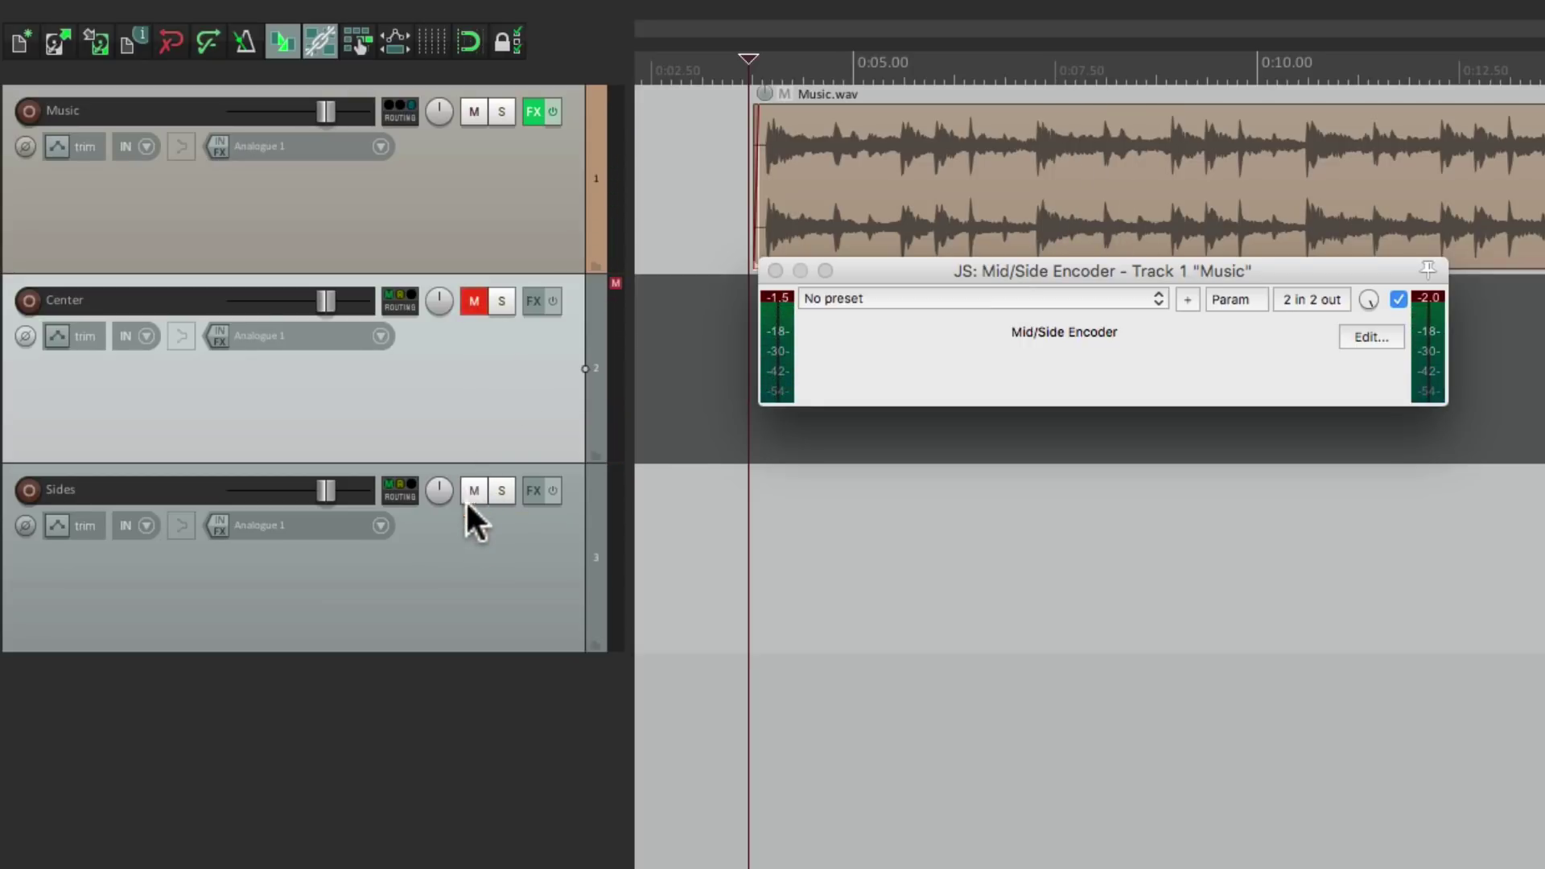
key(space)
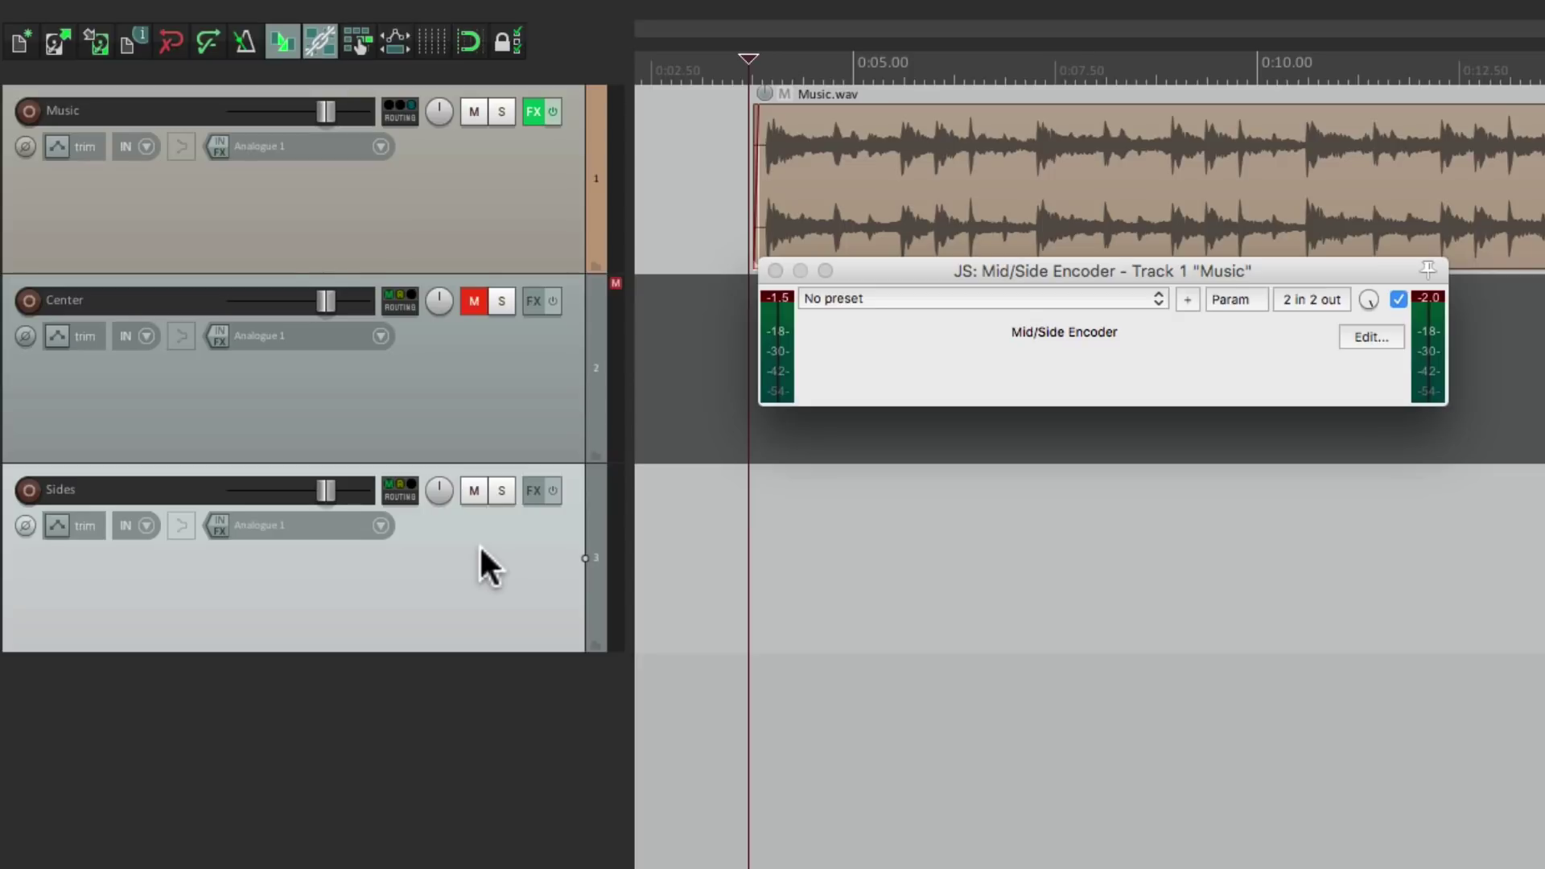
- Unmute Center and add a fourth track named 'Blend'
click(475, 301)
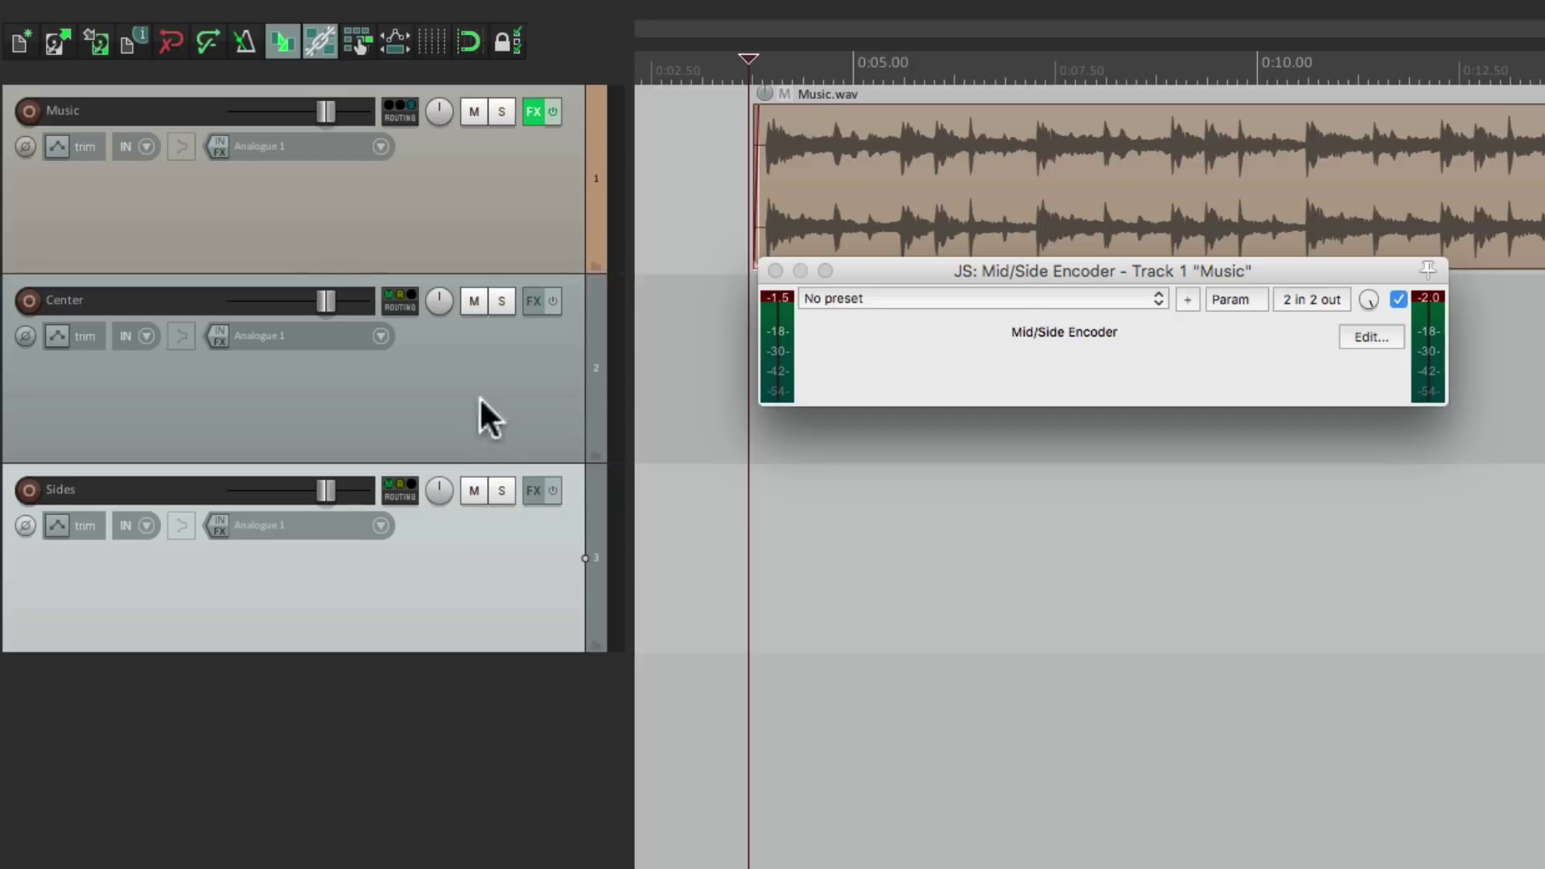
double_click(462, 784)
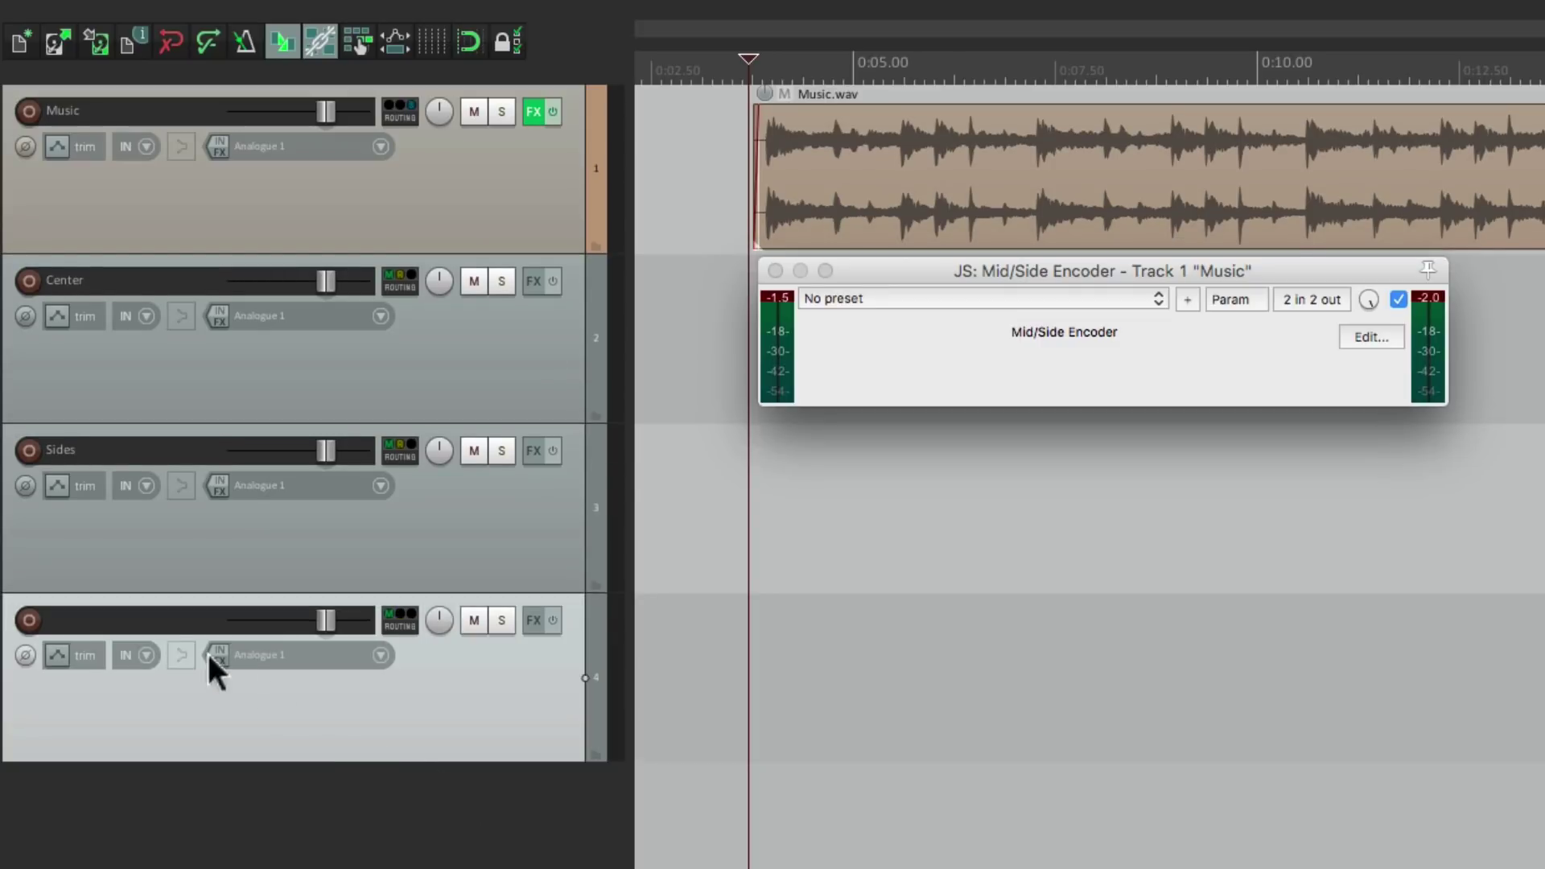
double_click(144, 619)
text(Blend)
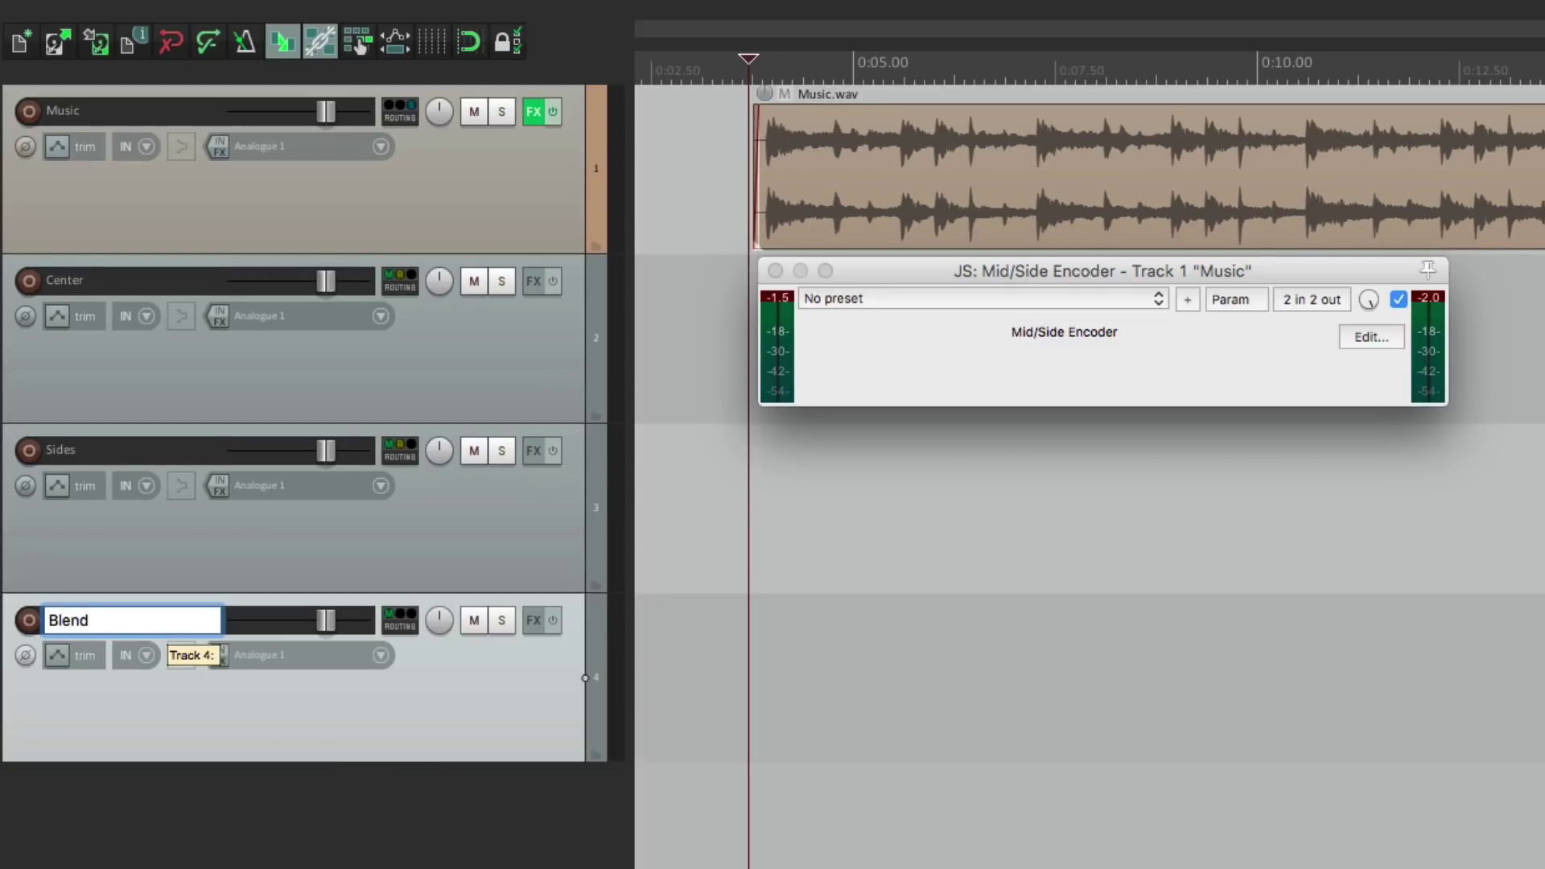
key(Return)
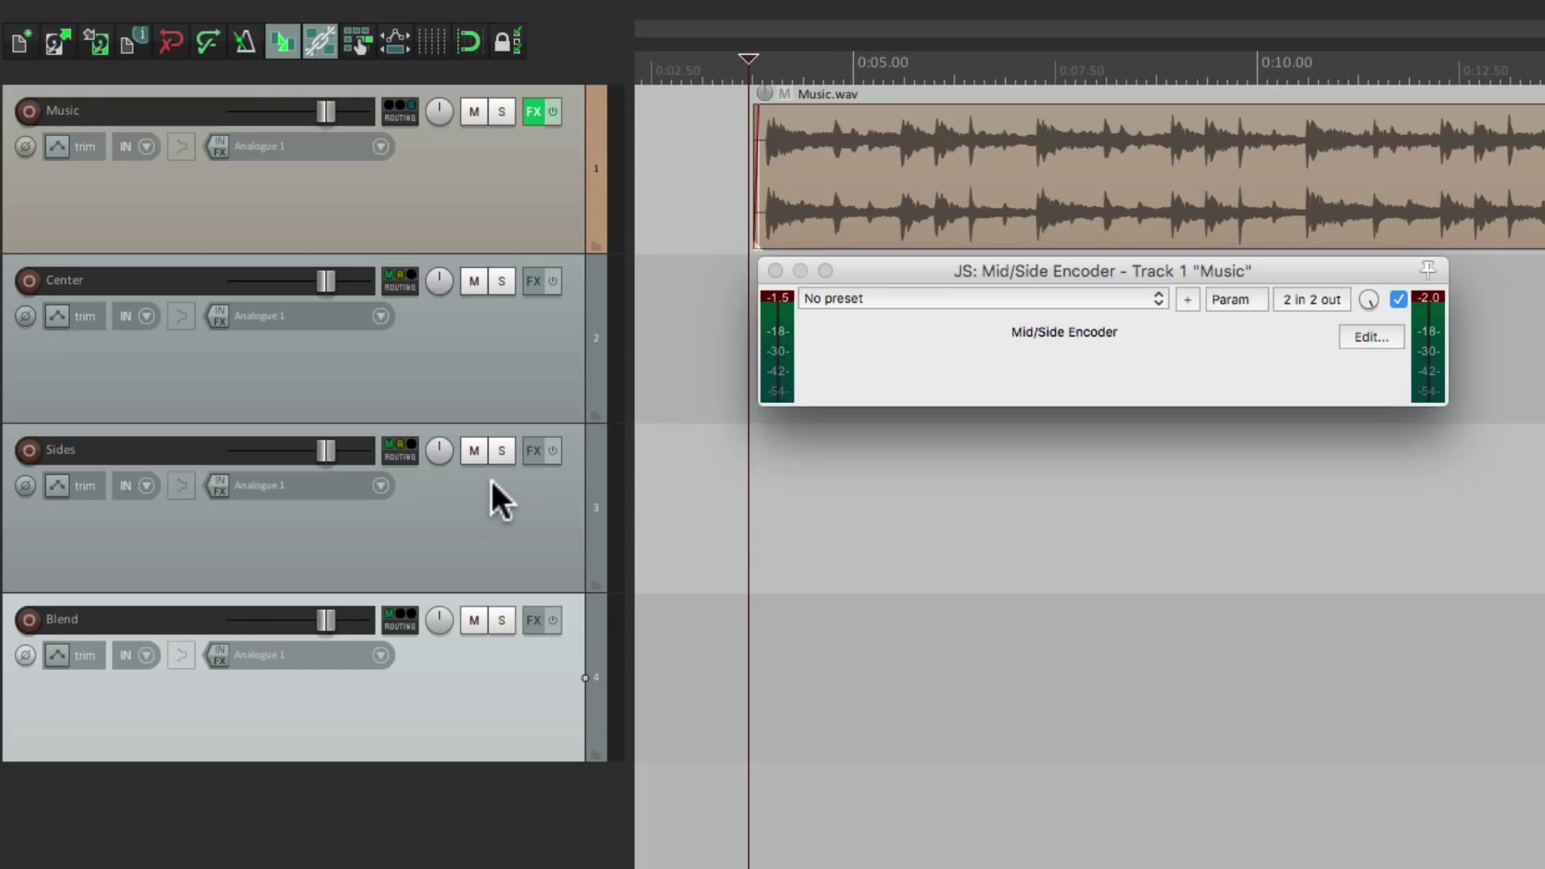
- Create sends from both the Center and Sides tracks to Blend
drag(394, 285, 525, 668)
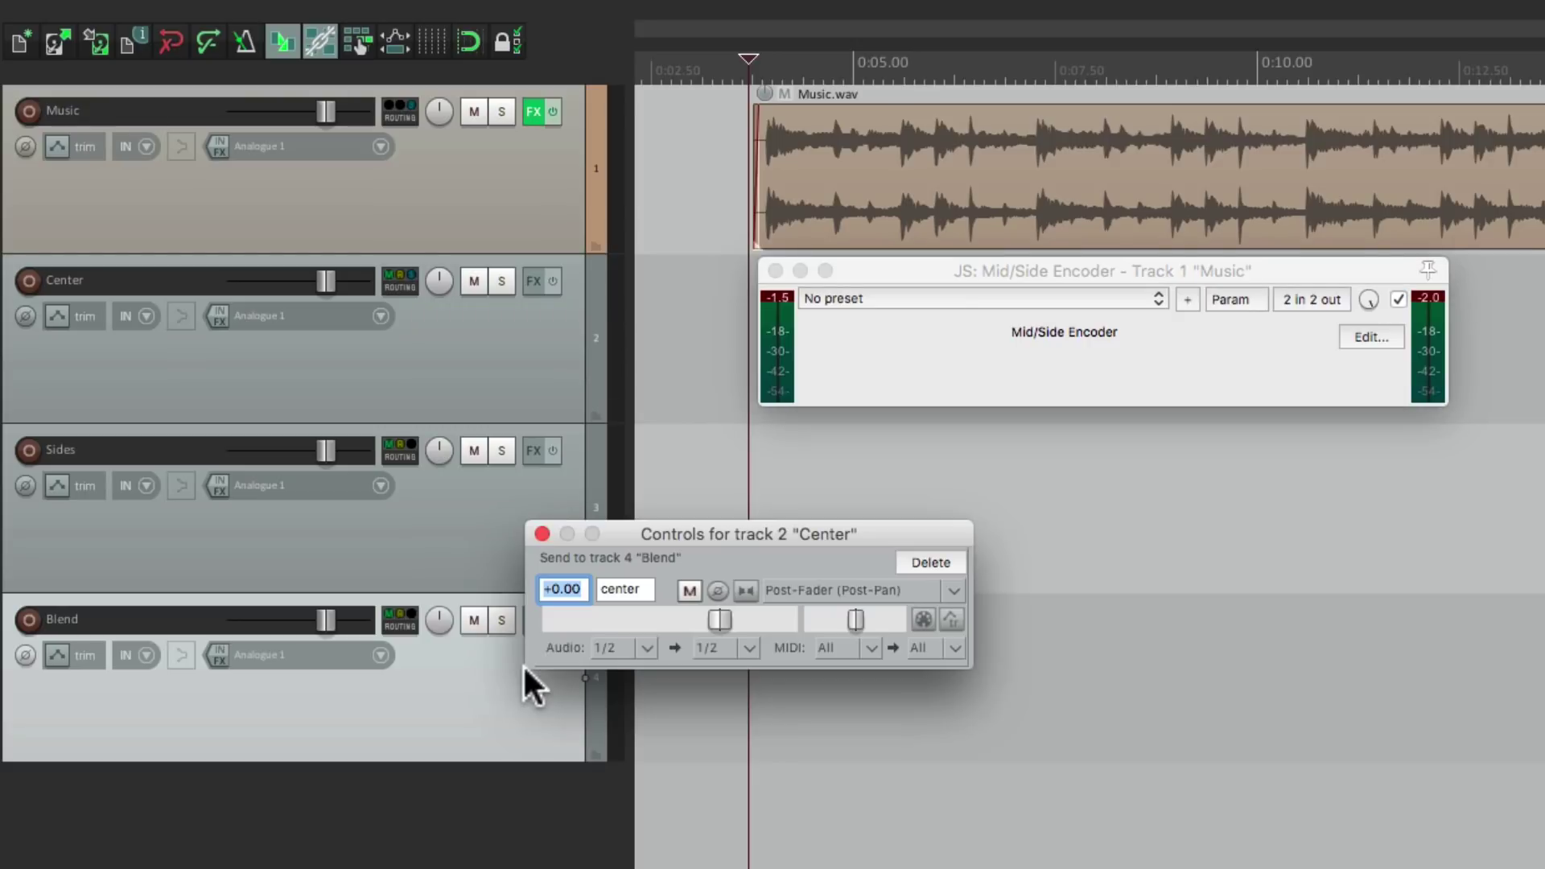
click(540, 533)
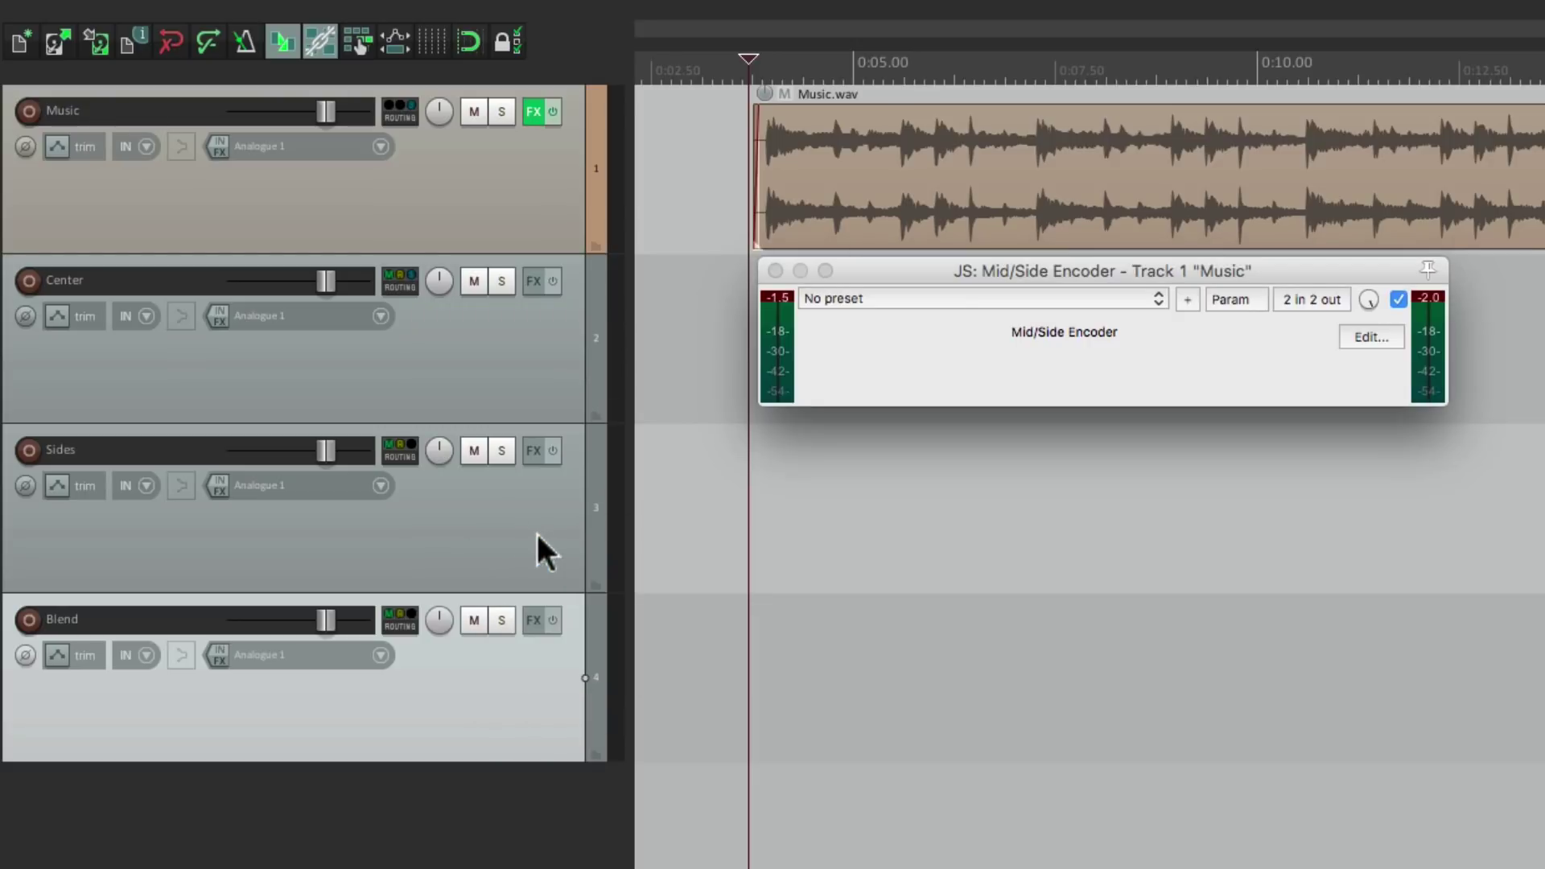
mouse_move(401, 452)
drag(461, 510, 501, 680)
click(516, 544)
- Check Center's routing and disable the Sides track's Master send
click(400, 283)
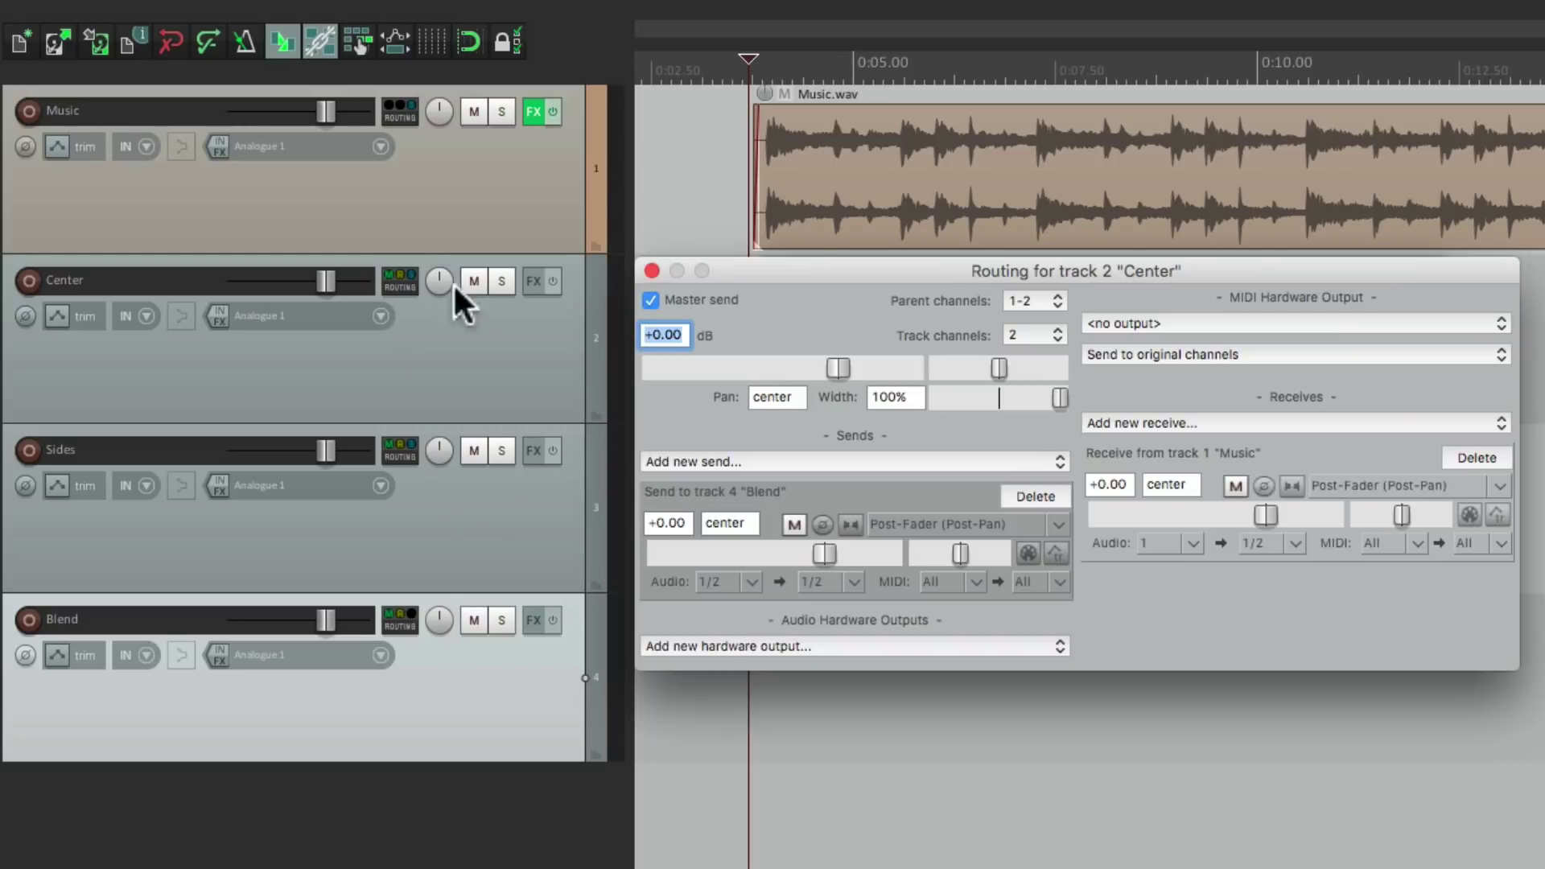
click(650, 270)
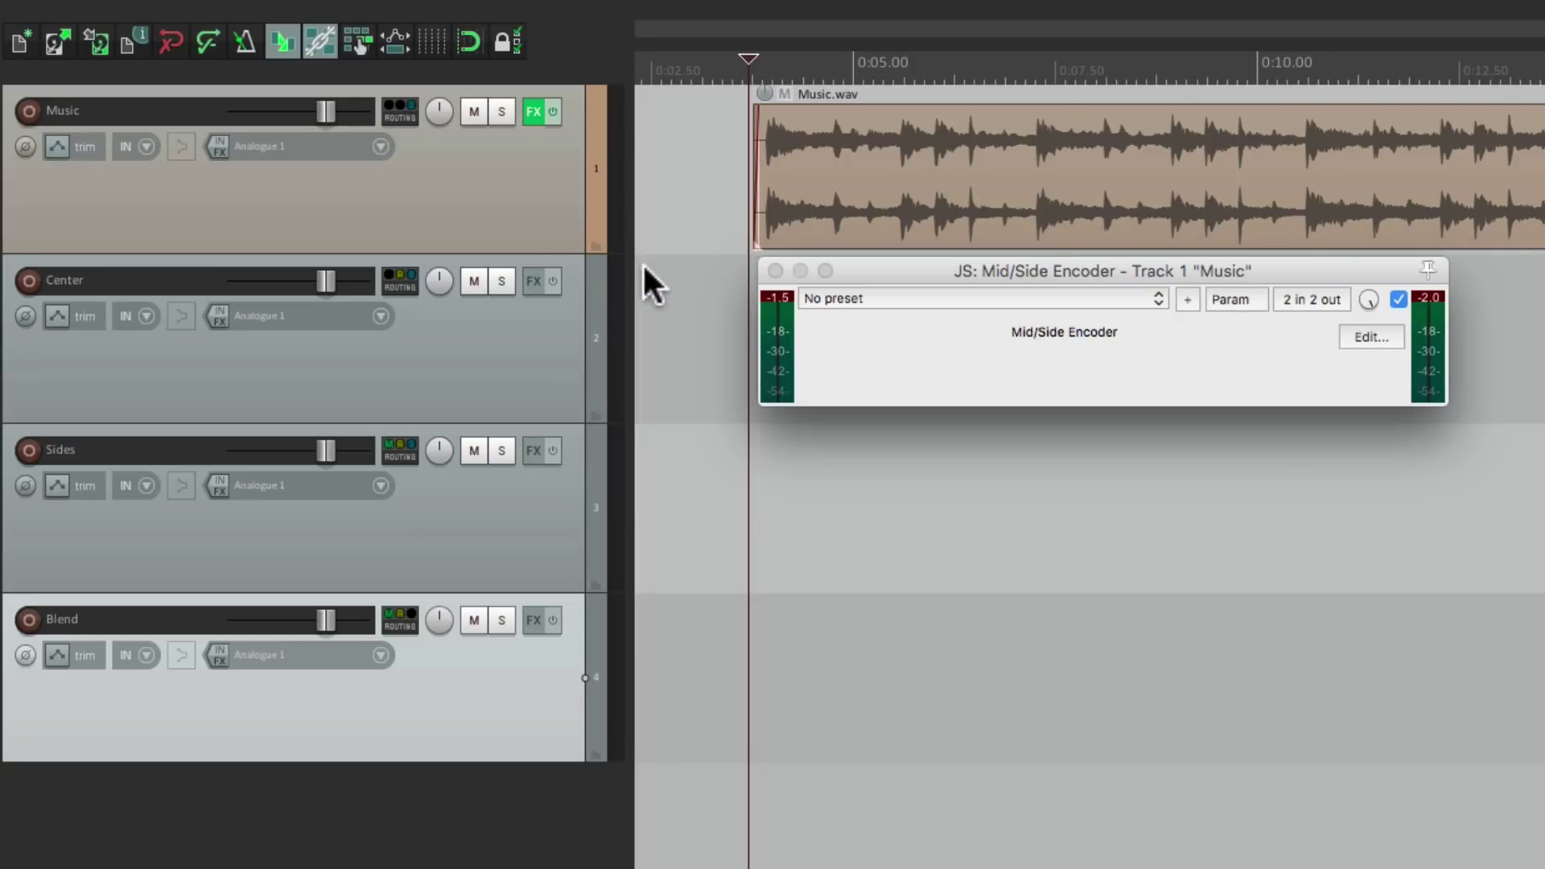
click(397, 447)
click(648, 469)
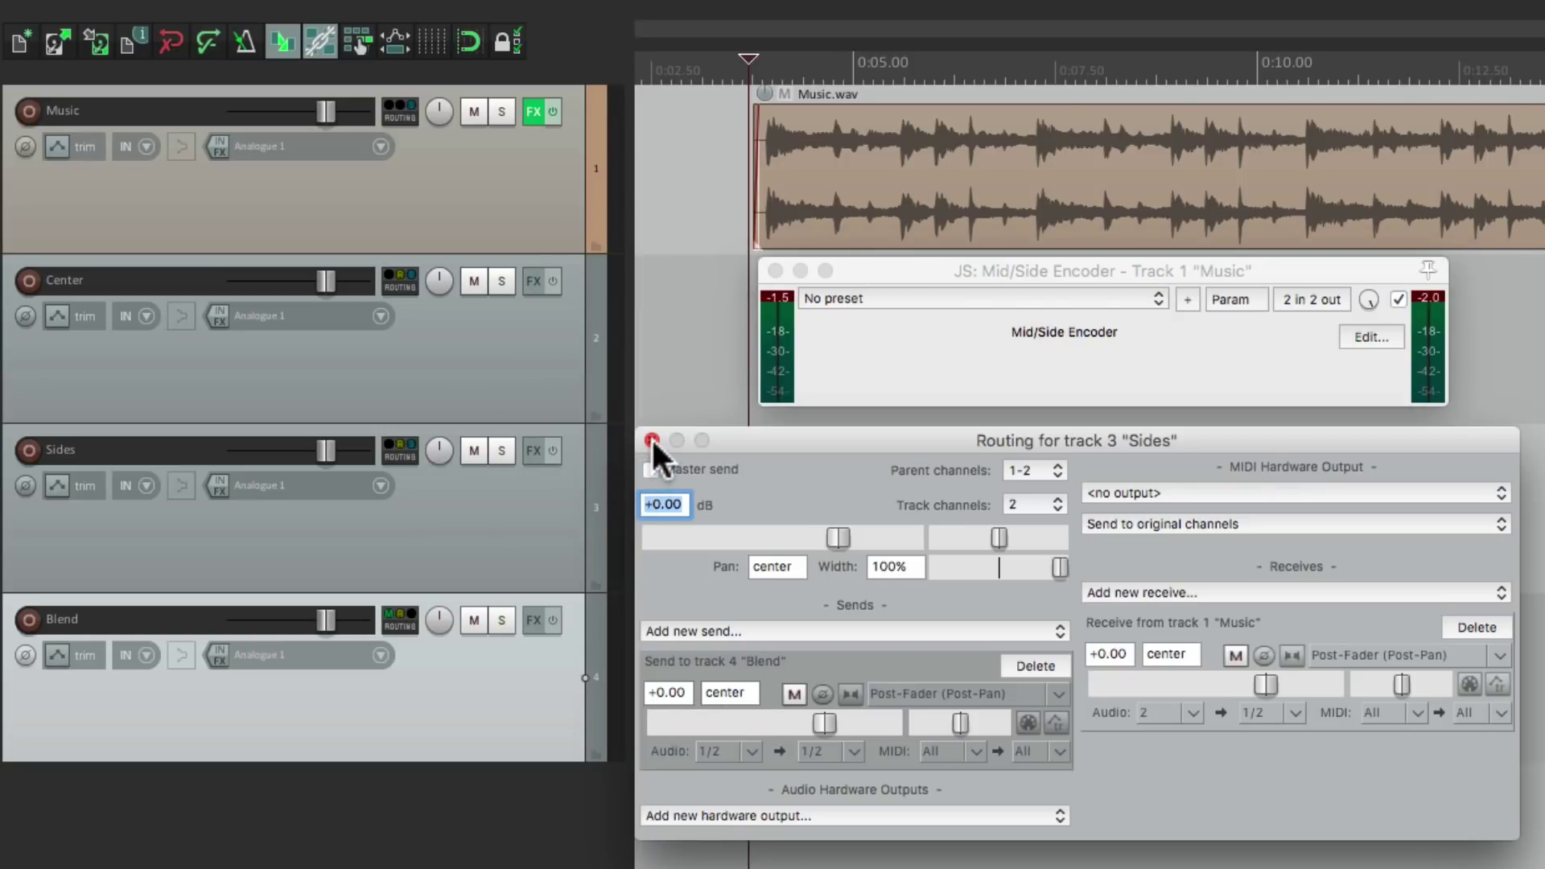
click(651, 439)
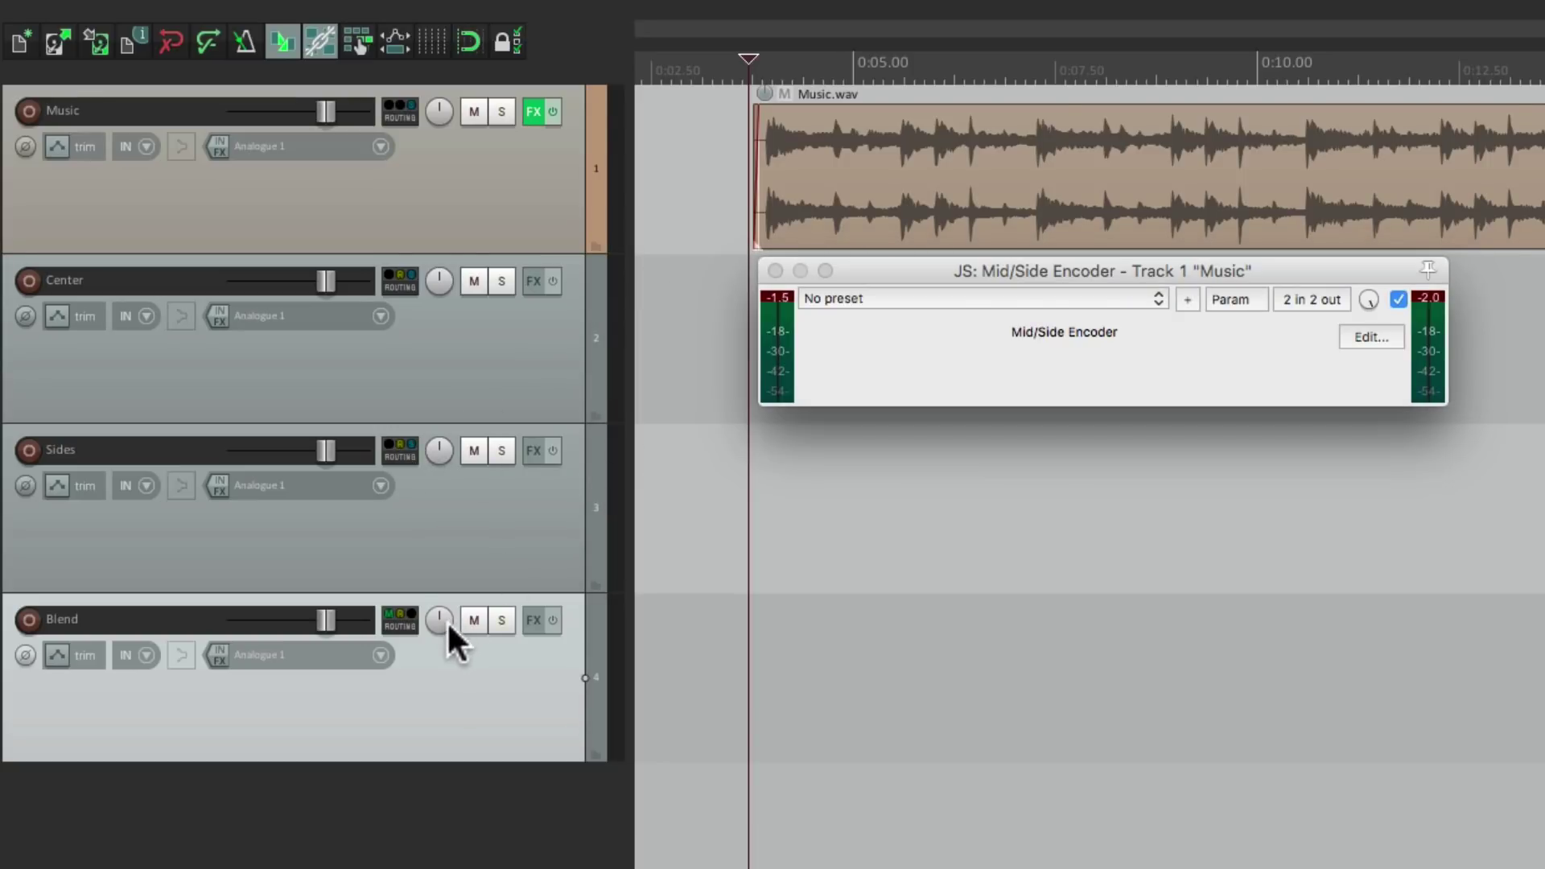
- Compare playback with Blend muted and then unmuted, leaving Blend unmuted
click(474, 619)
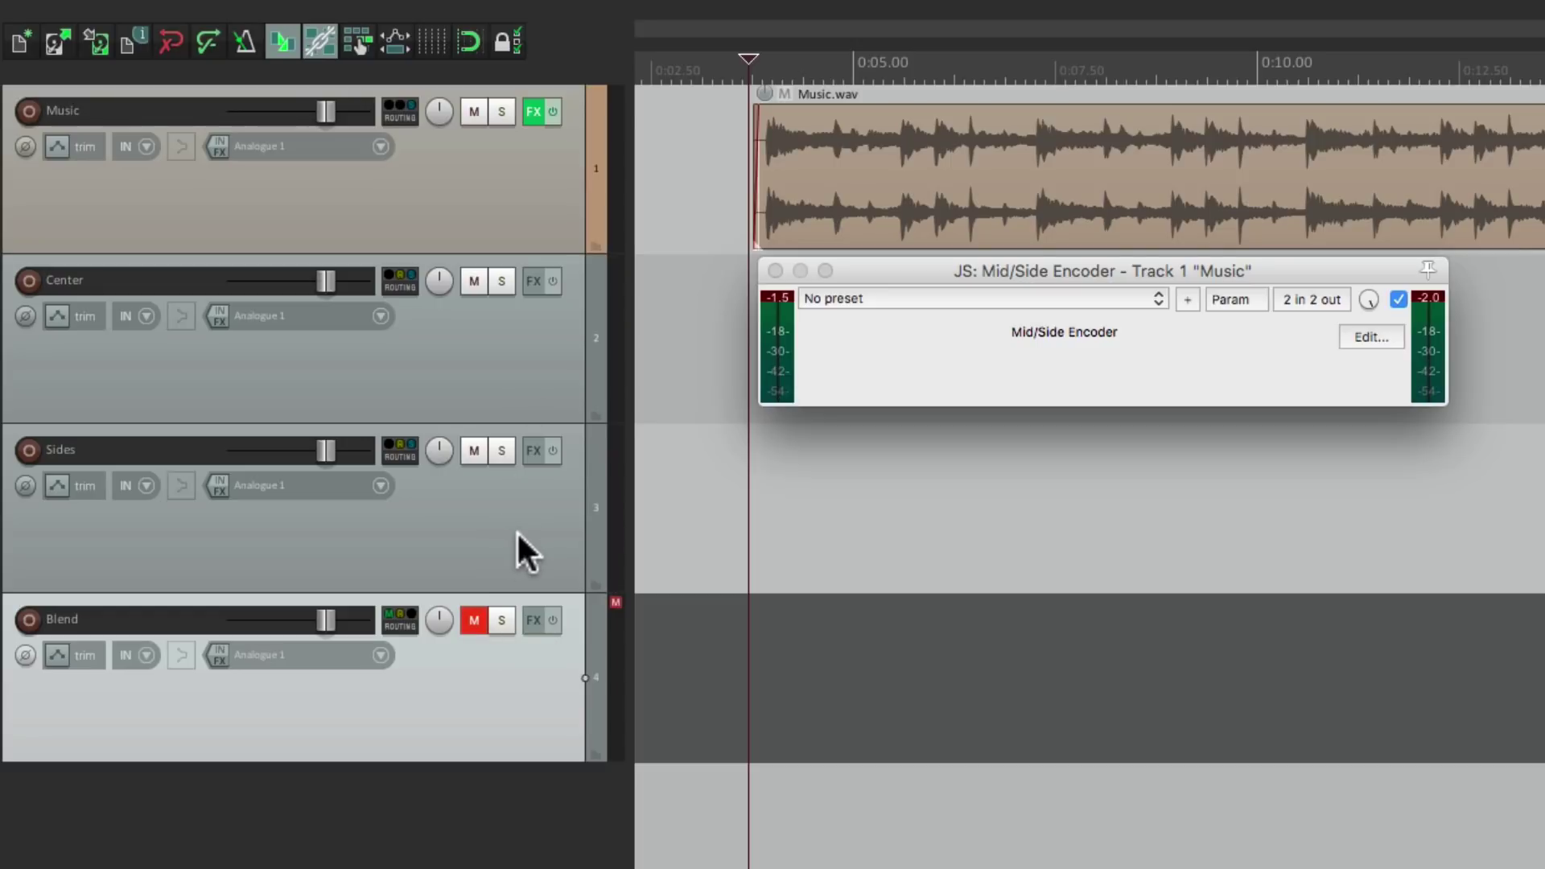
key(space)
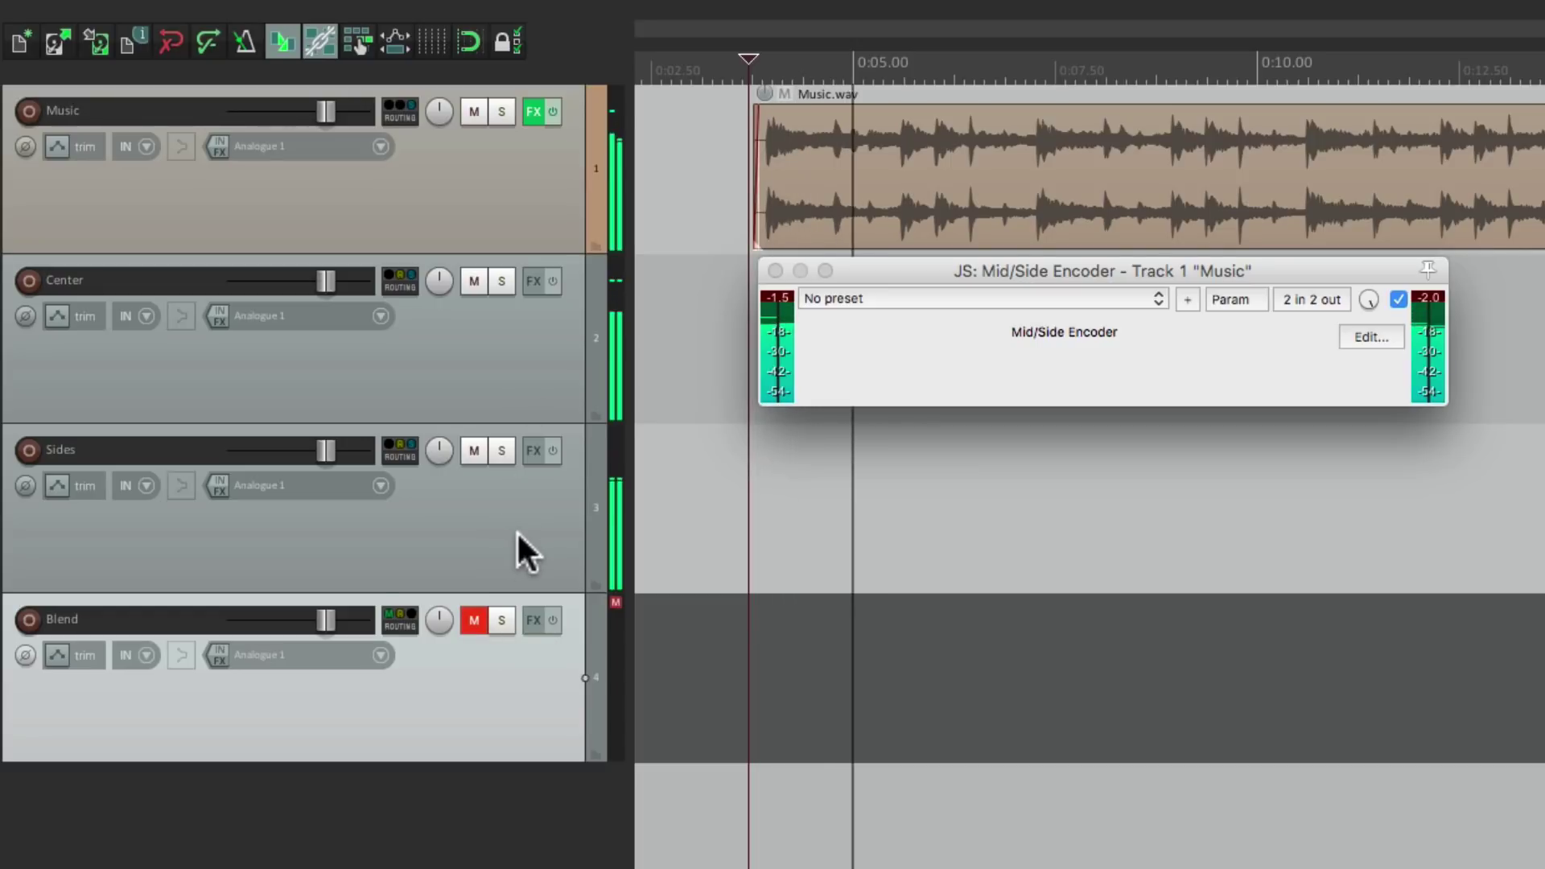
key(space)
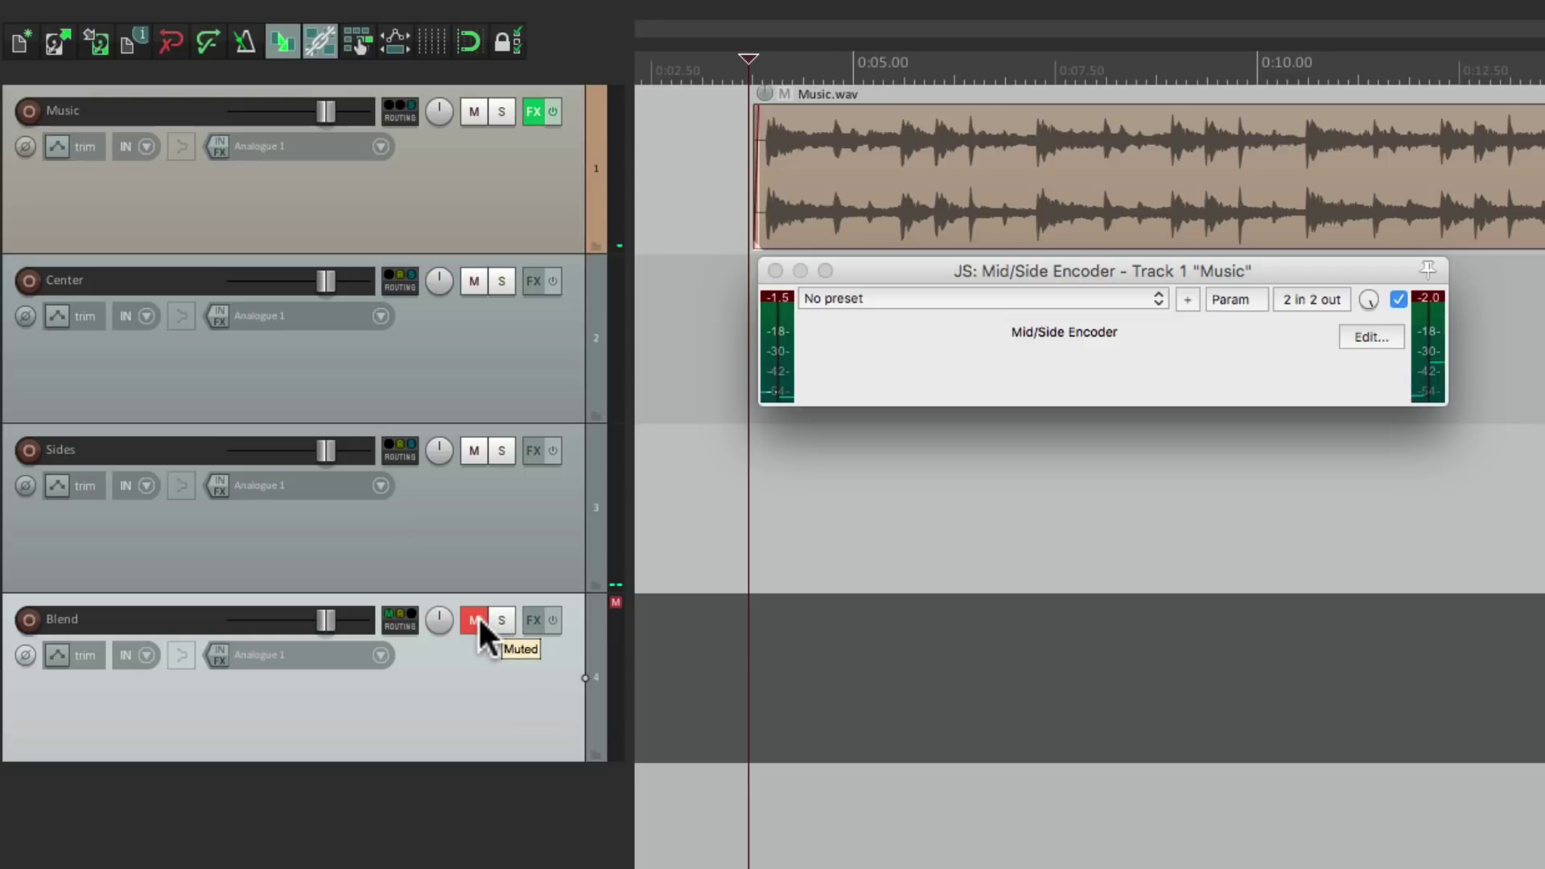
click(476, 621)
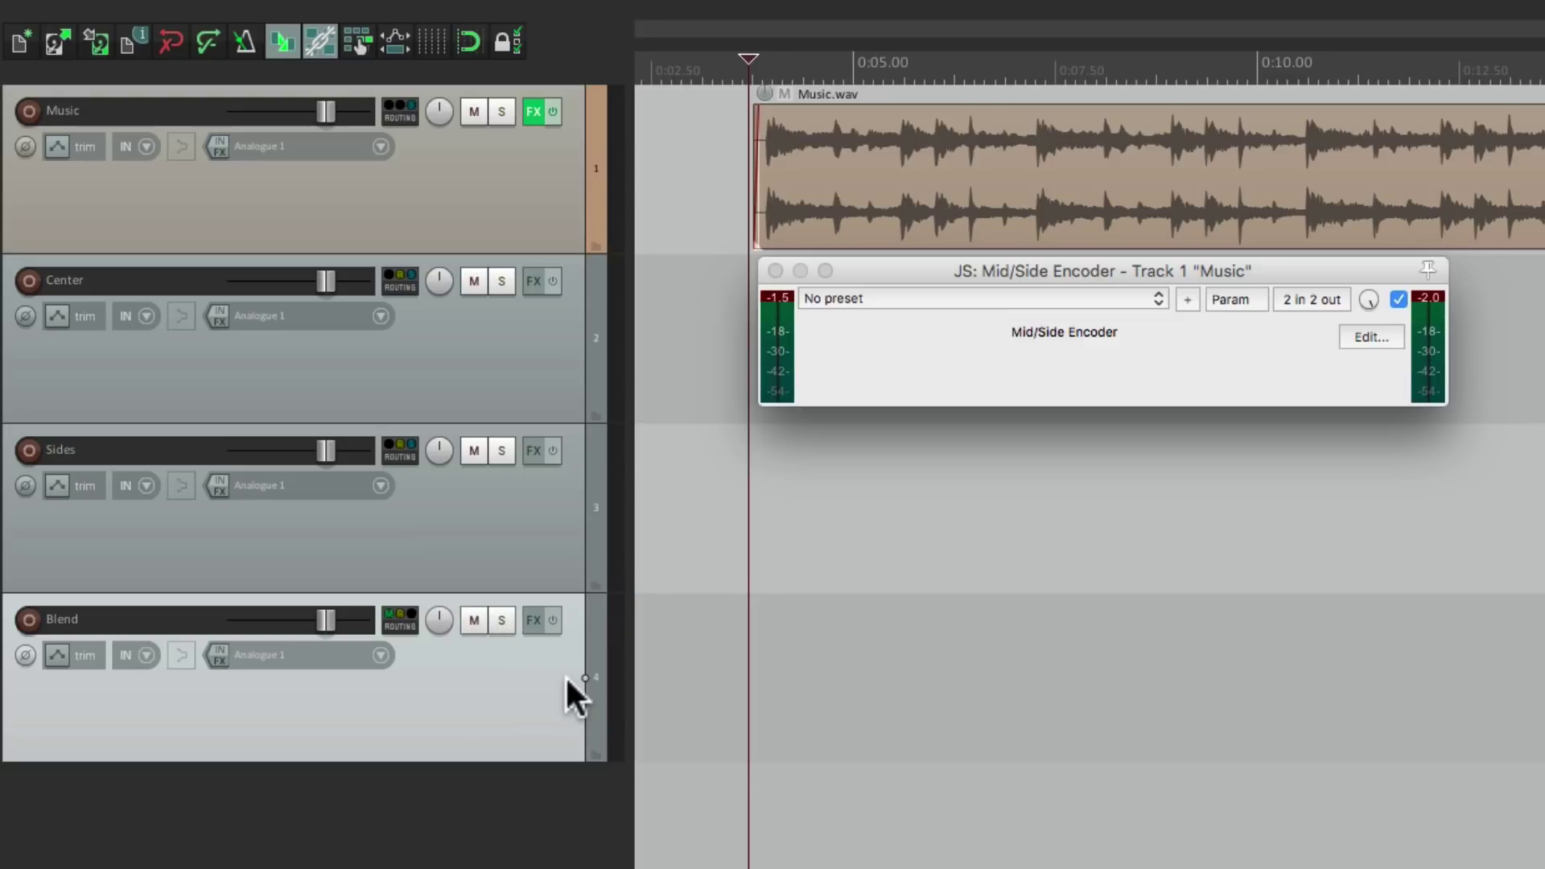
key(space)
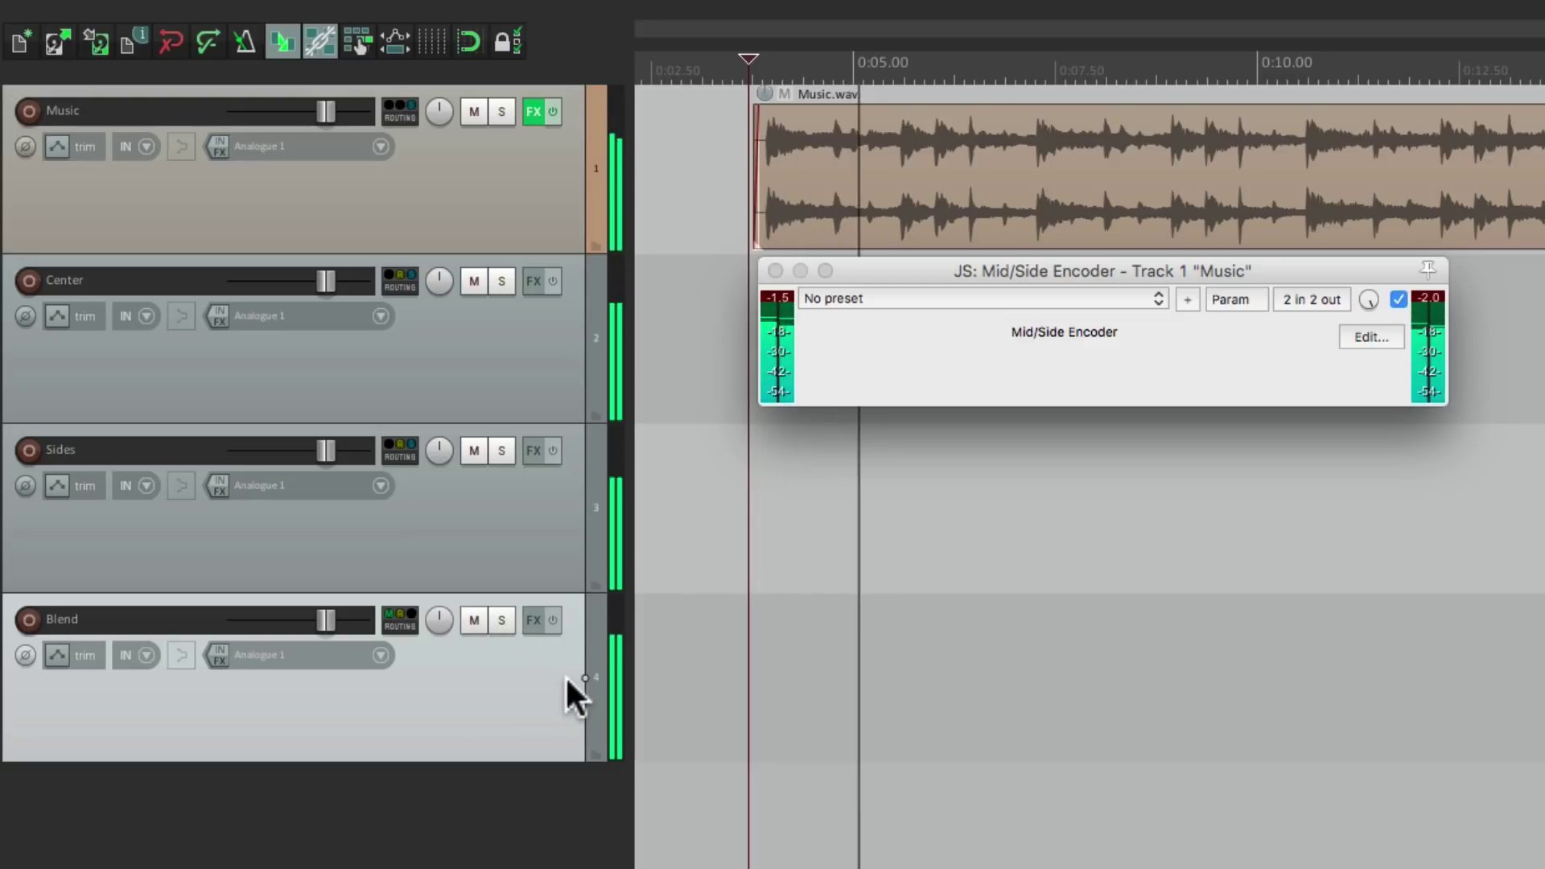
key(space)
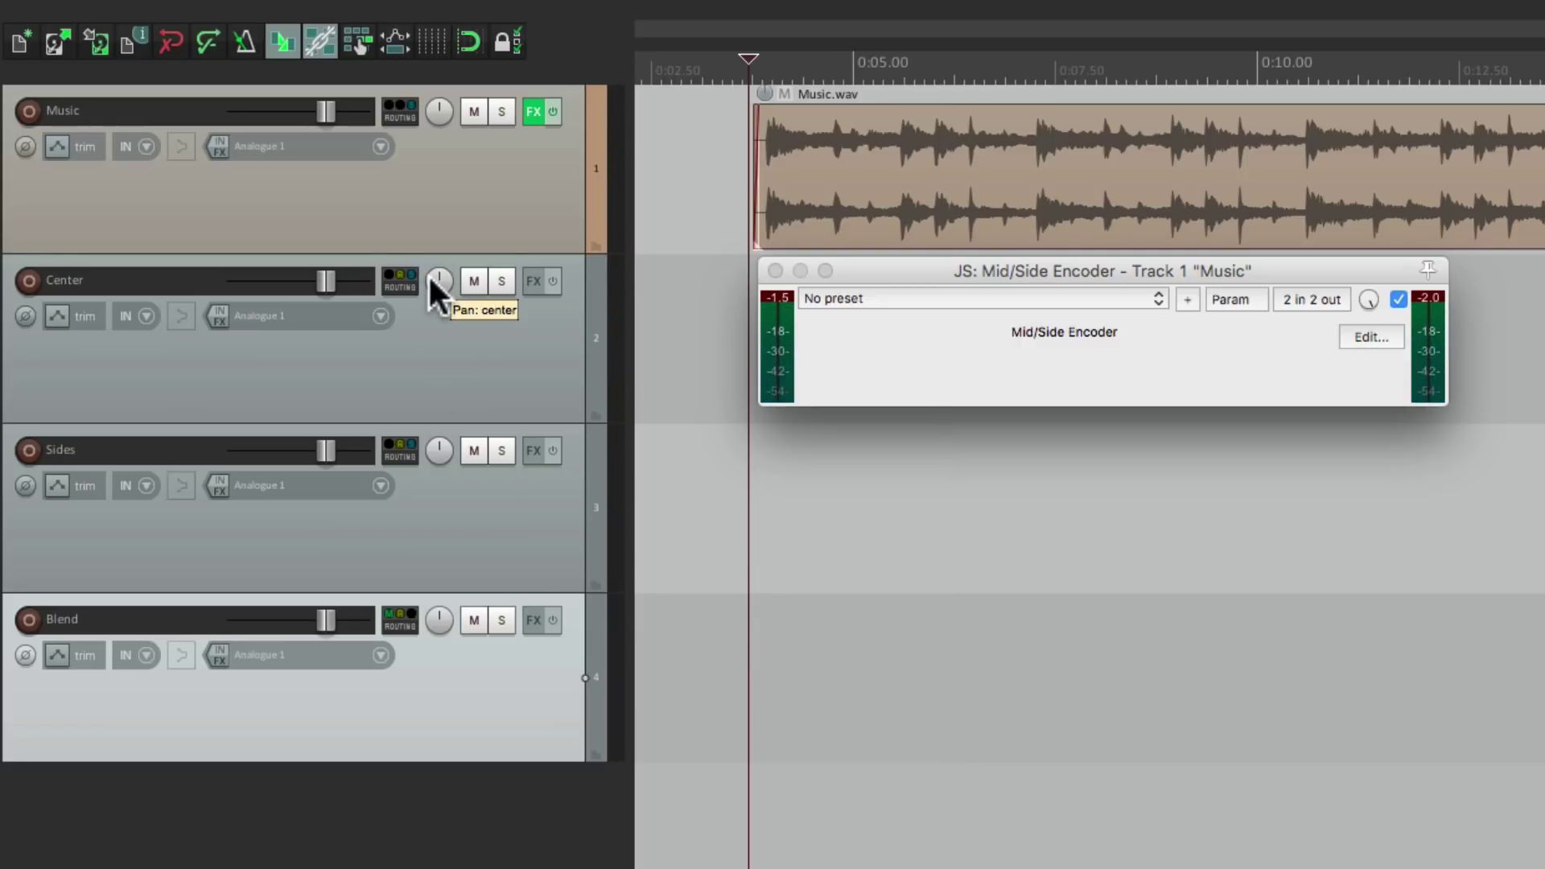
- Set Center's pan knob to 100%L and Sides' pan knob to 100%R
drag(432, 273, 431, 354)
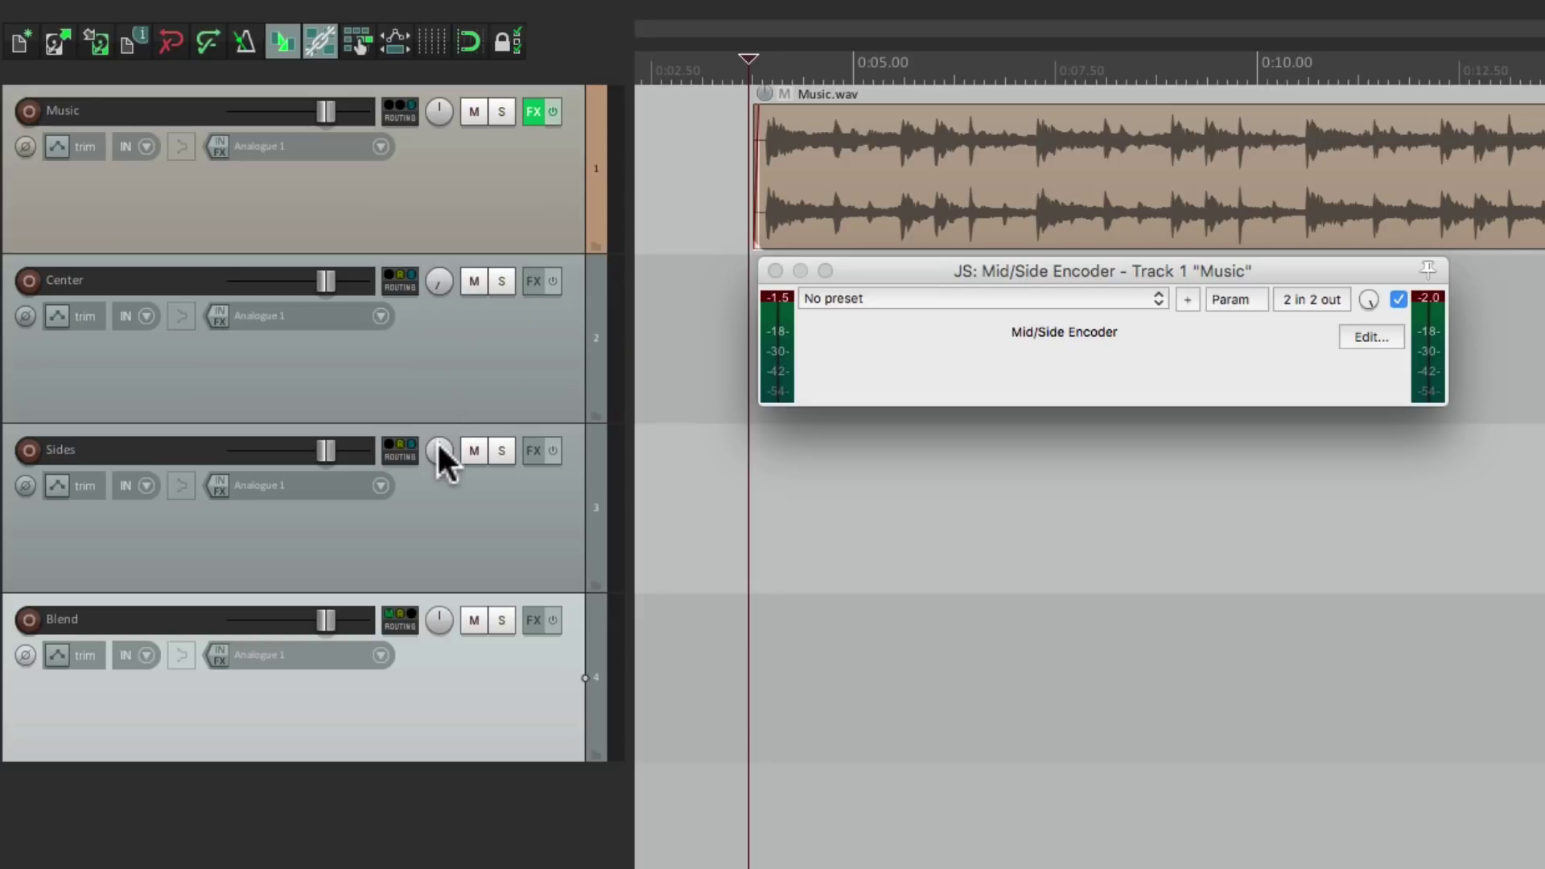
drag(438, 447, 439, 367)
- Add JS: Mid/Side Decoder to the Blend track from the 'mid side' FX filter
click(534, 621)
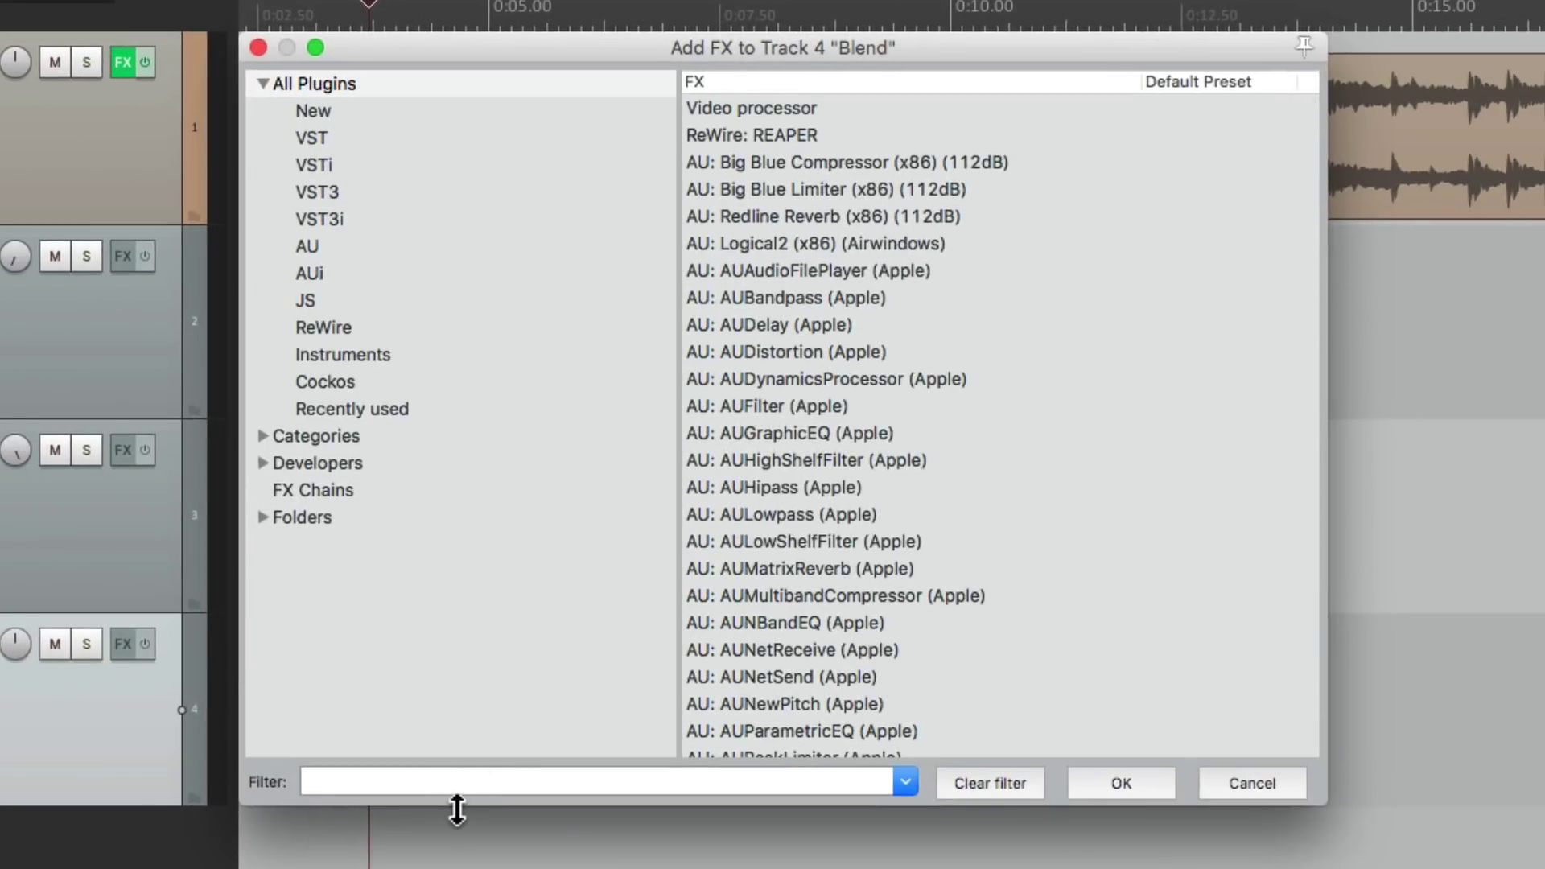
text(mid side)
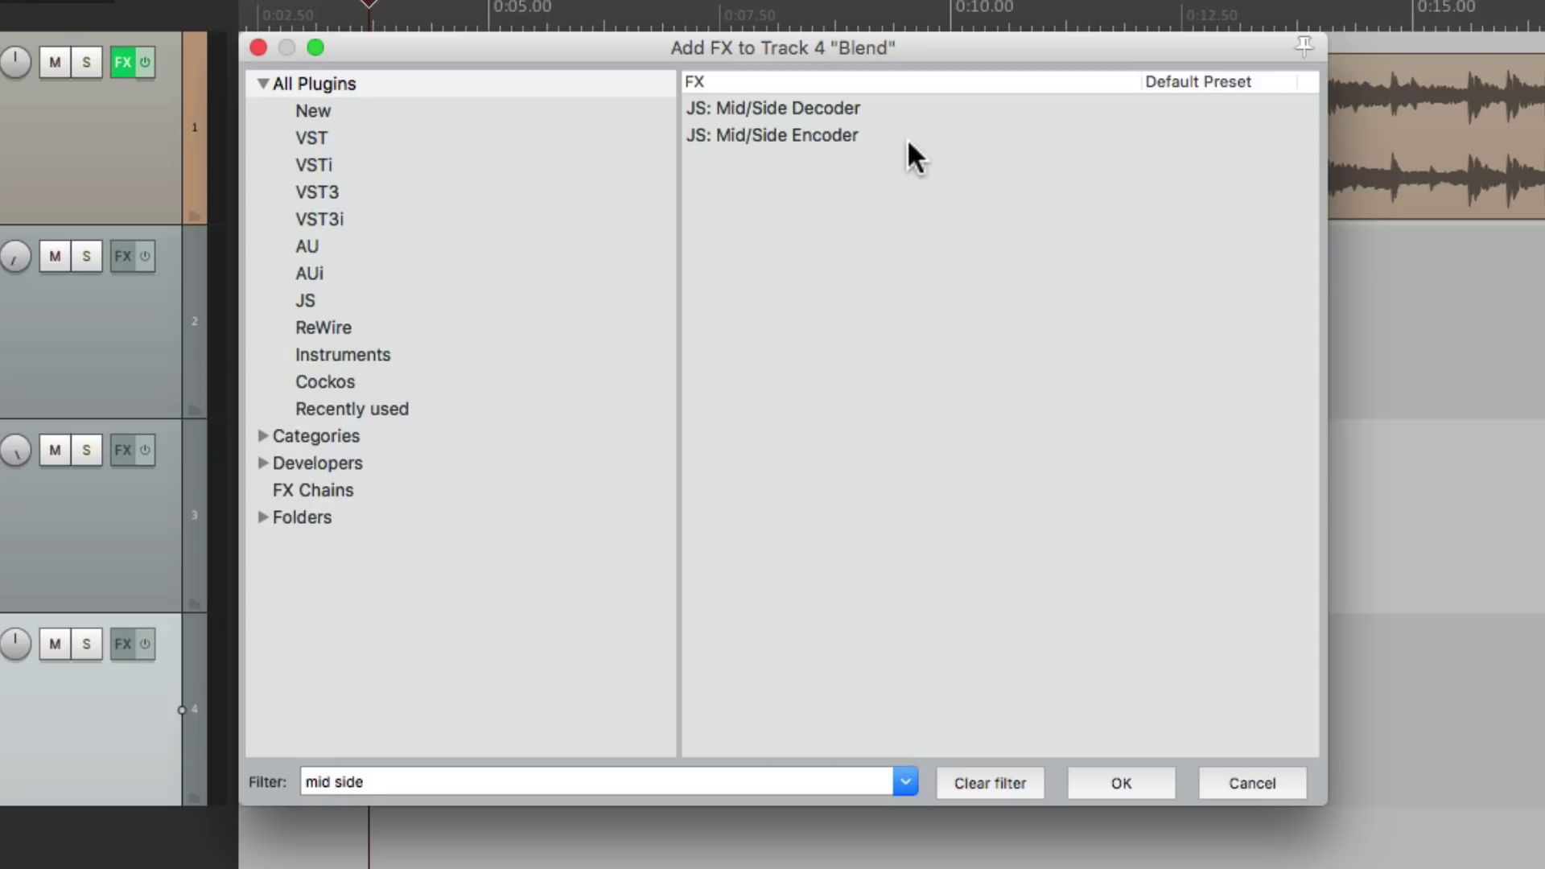
click(889, 108)
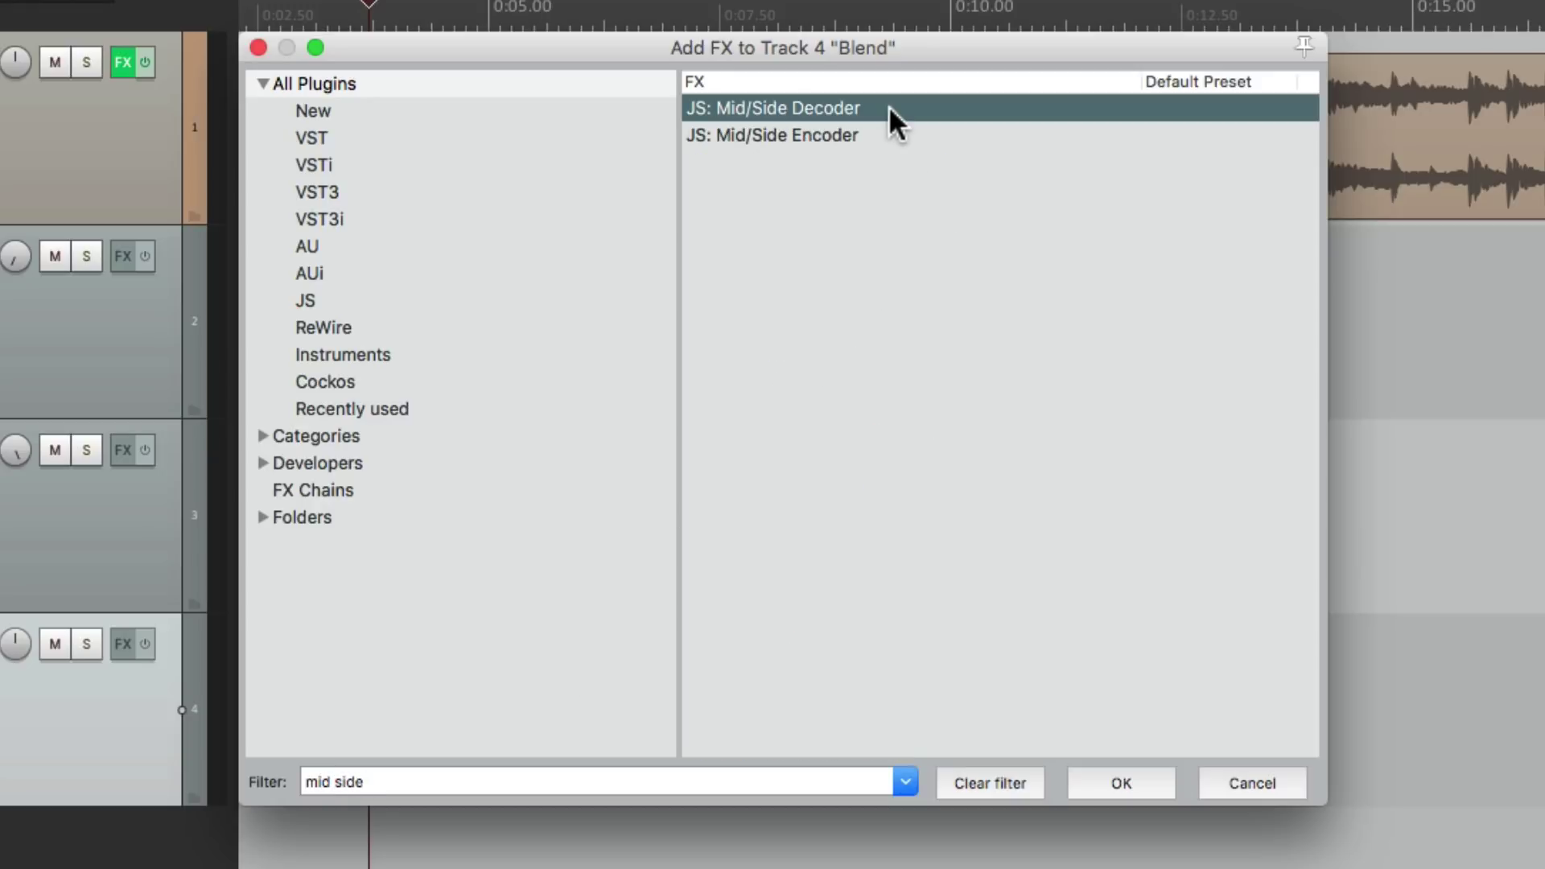
double_click(888, 108)
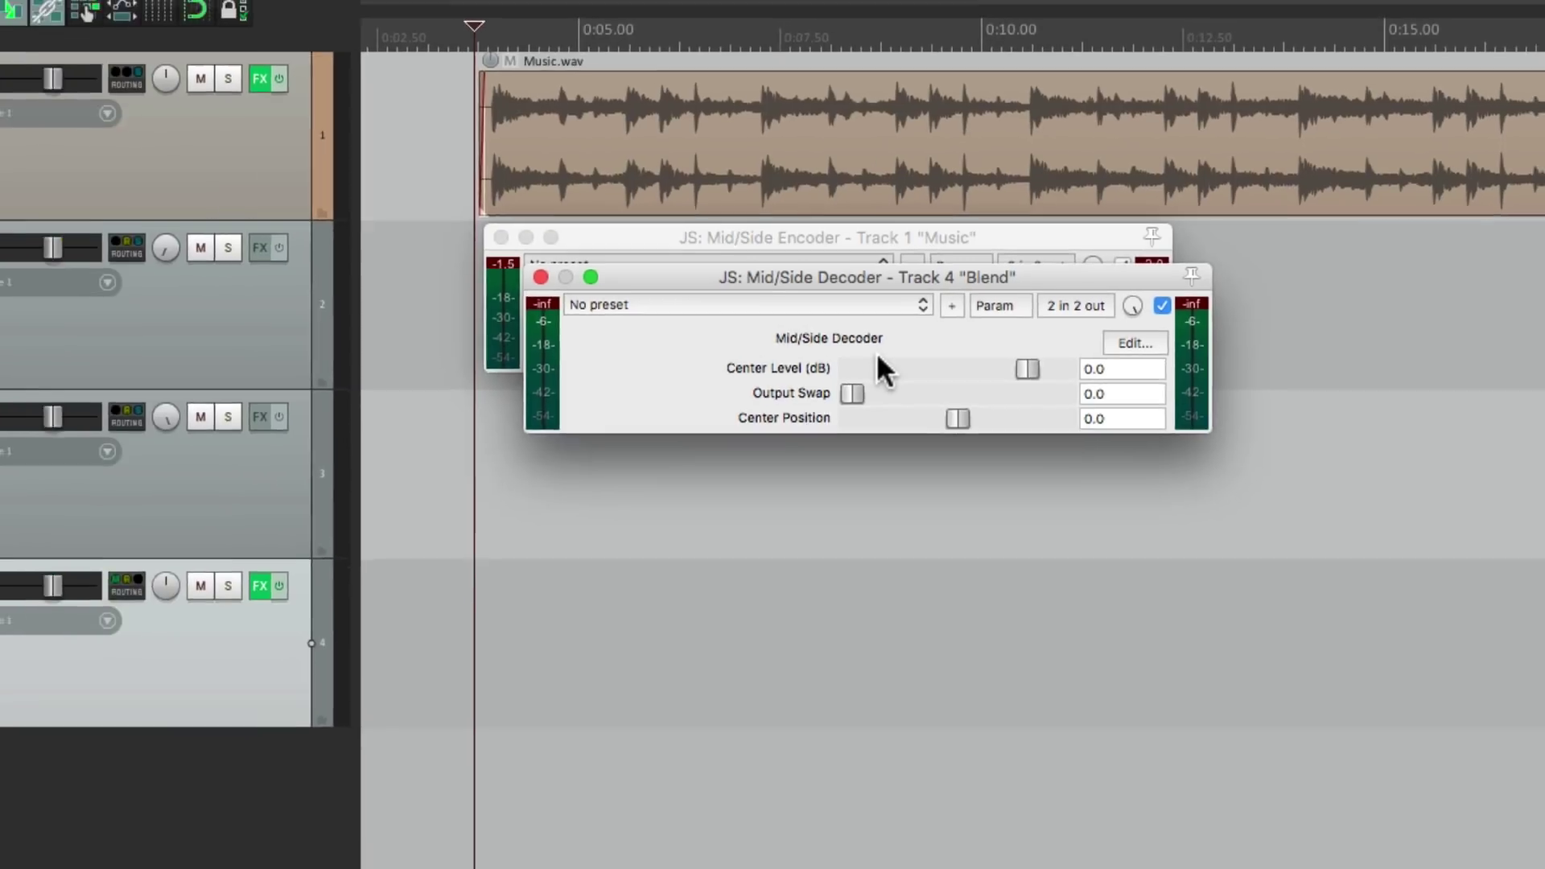
- While playing, lower the decoder's Center Level, then reset it to 0.0
key(space)
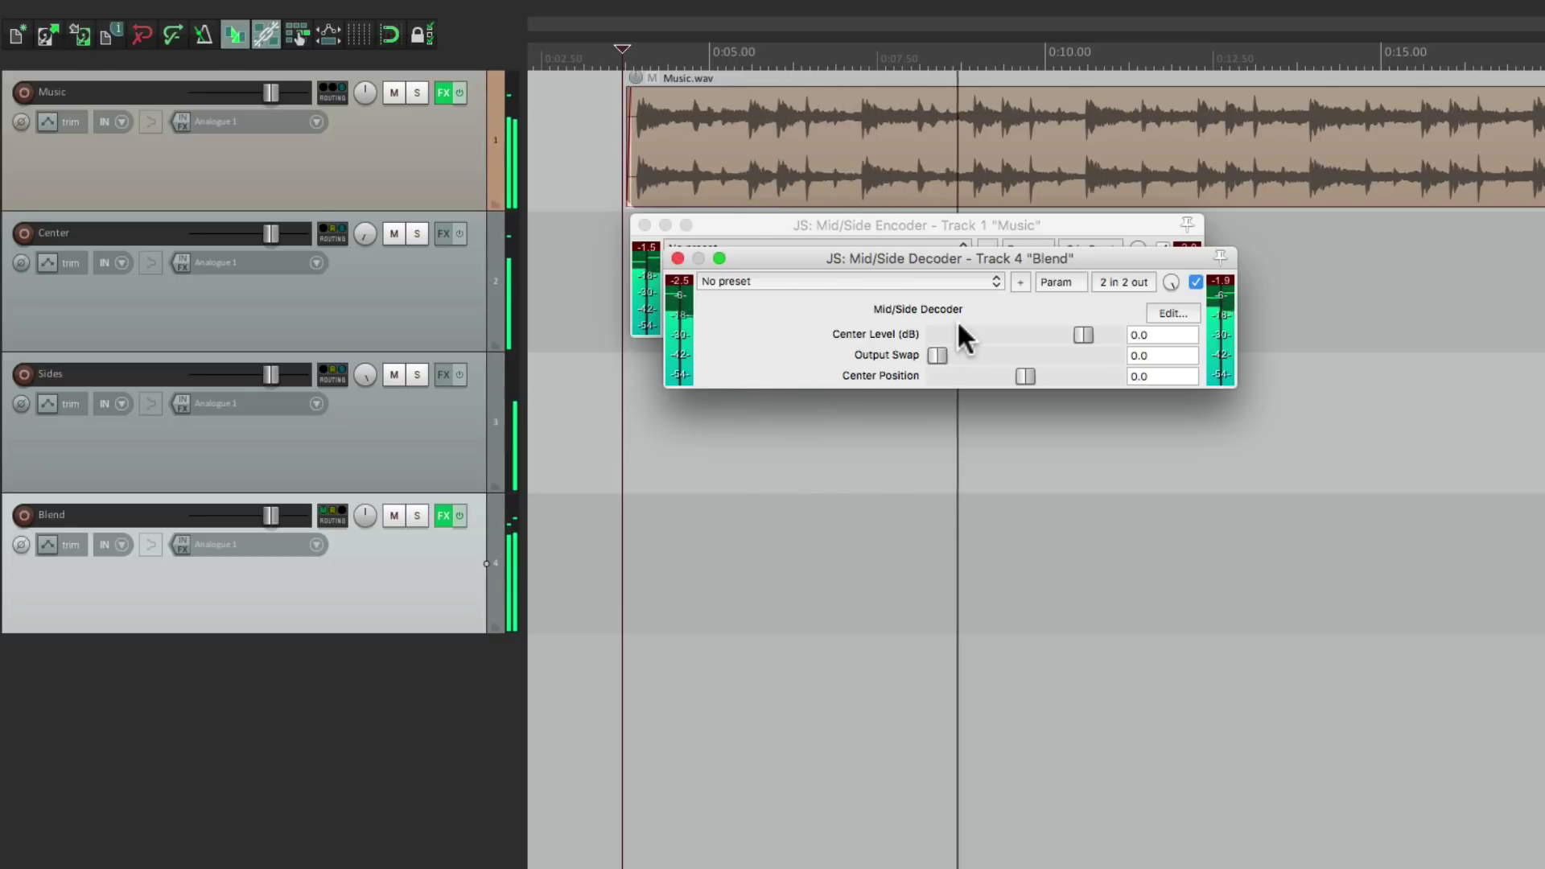
key(space)
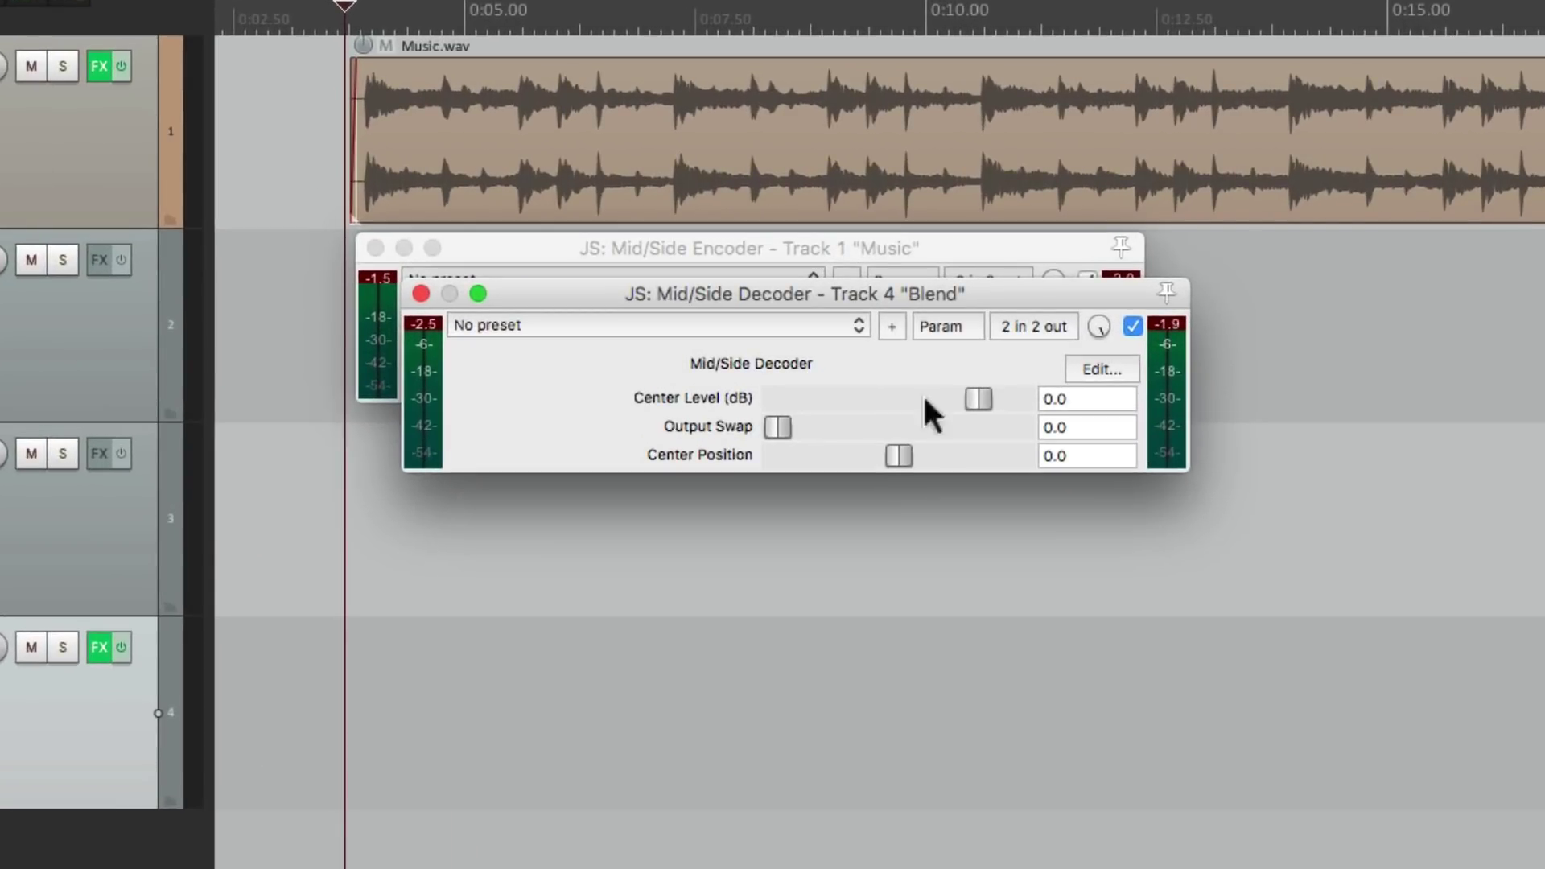
key(space)
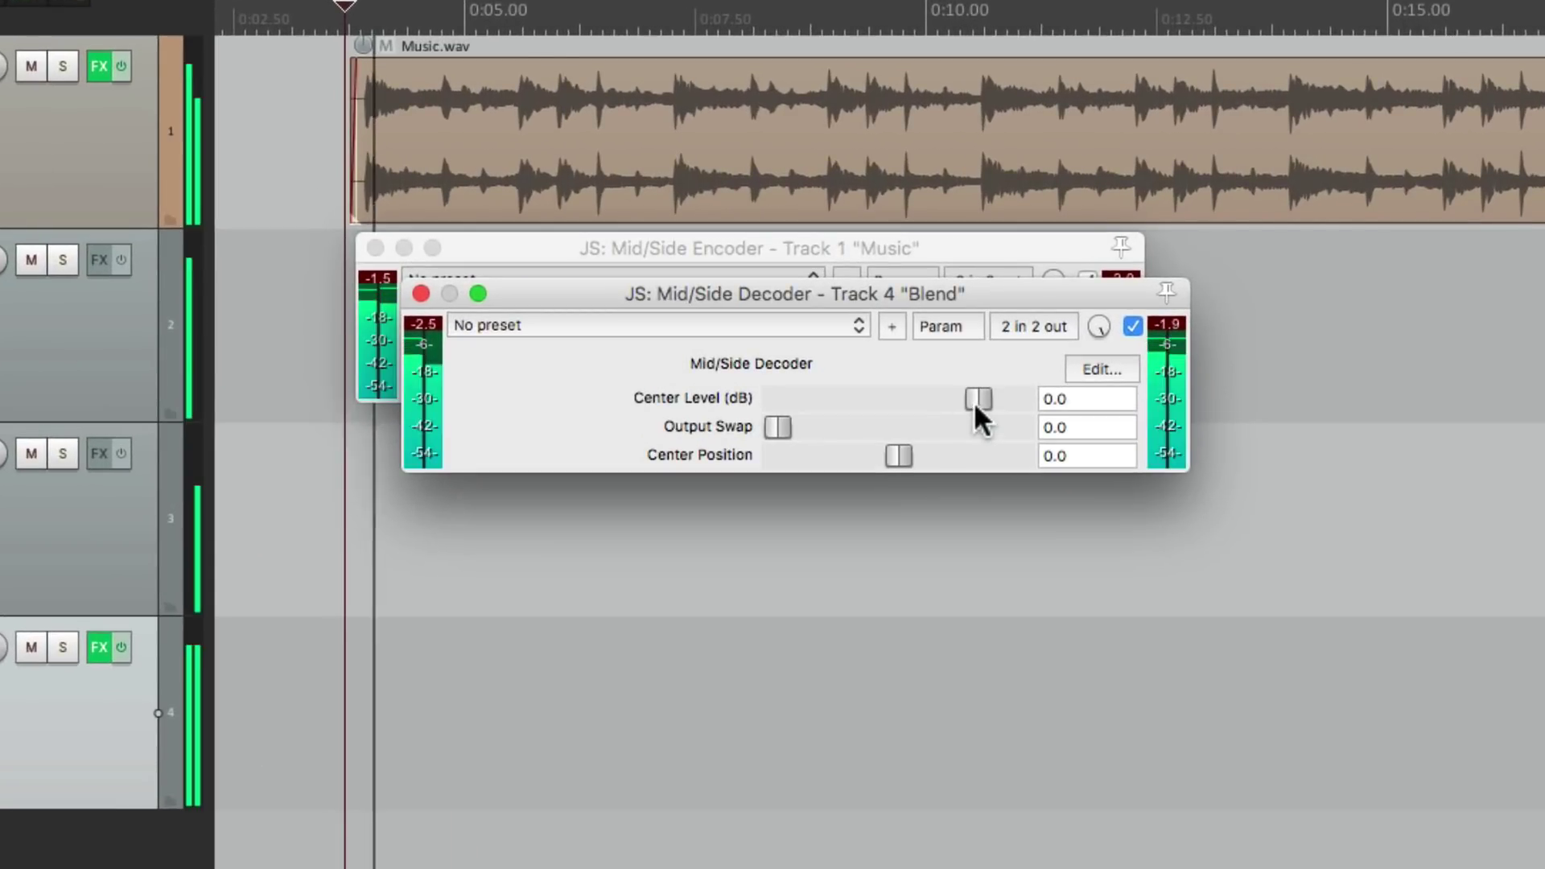
mouse_move(973, 402)
mouse_down()
mouse_move(779, 406)
mouse_move(971, 396)
mouse_up()
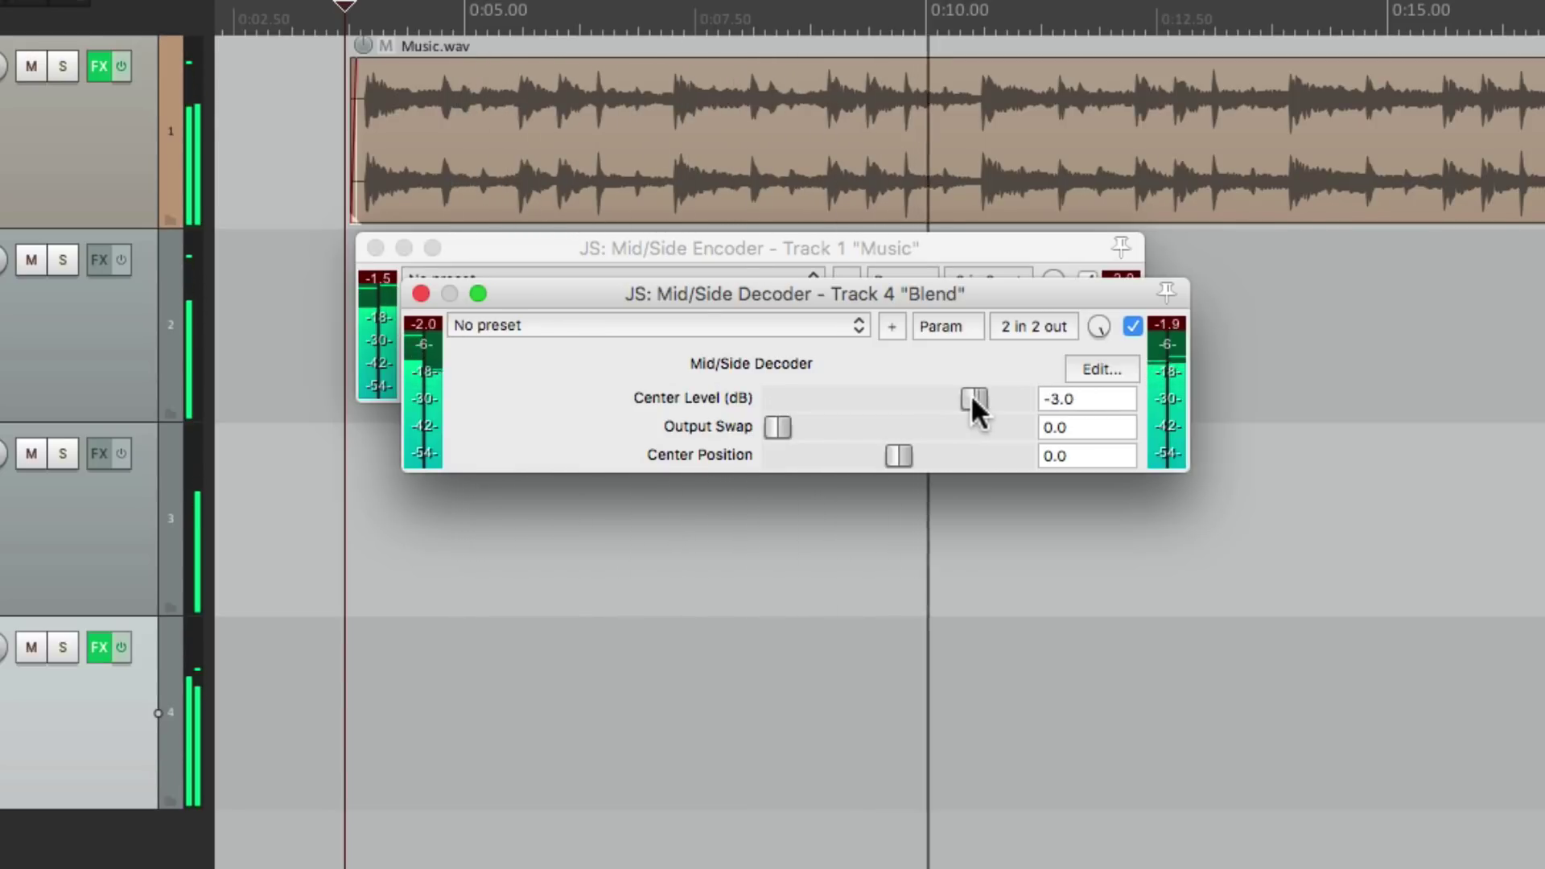
double_click(971, 397)
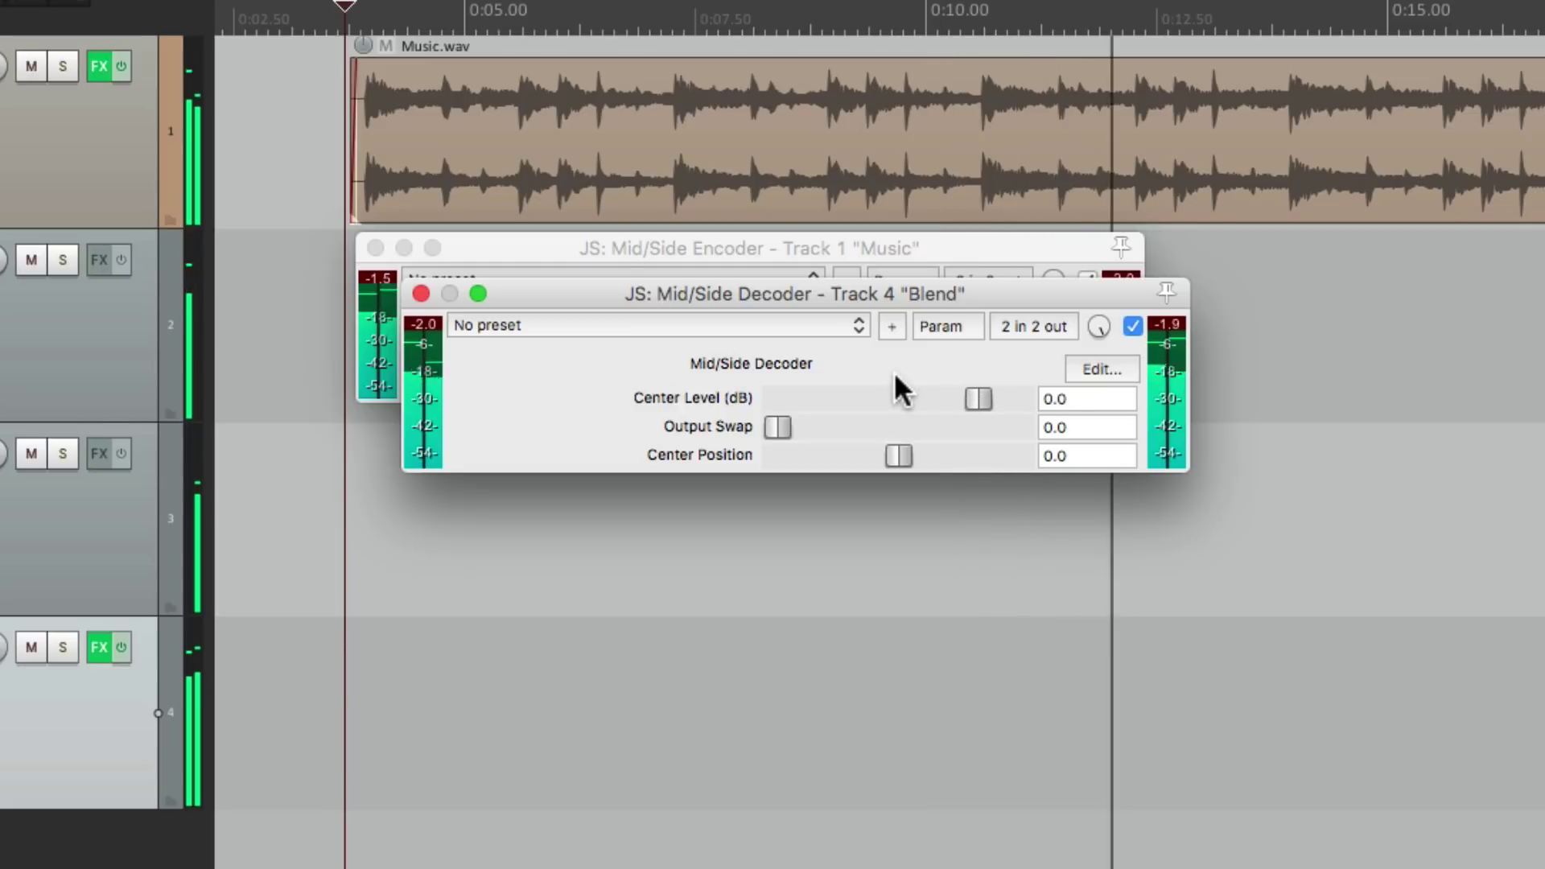
key(space)
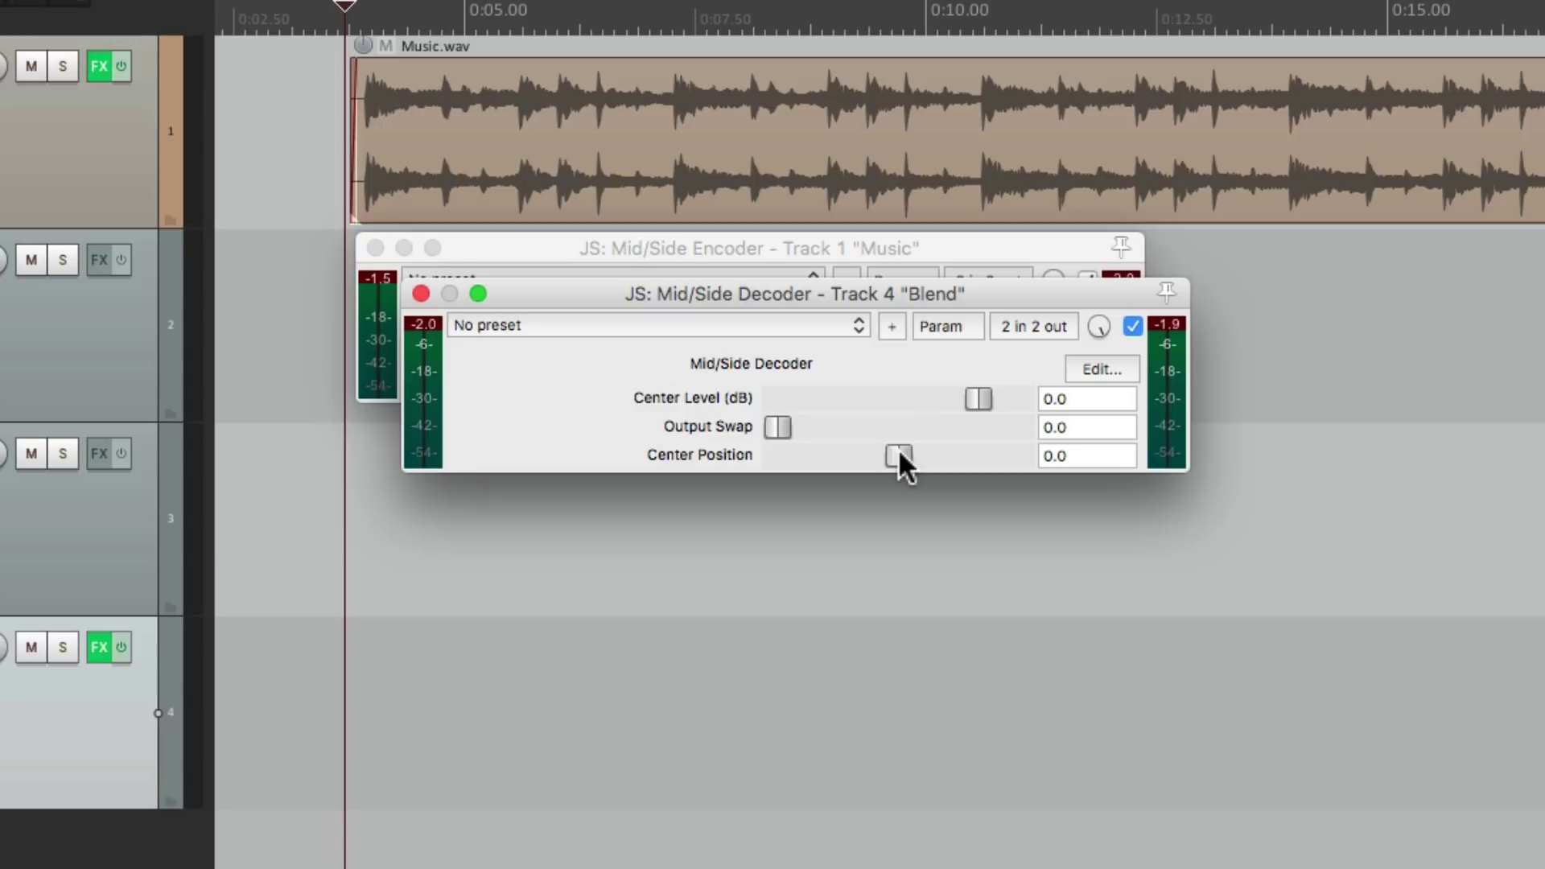
- Move the decoder's Center Position to 0.58 during playback, then reset it to 0.0
key(space)
drag(898, 450, 969, 452)
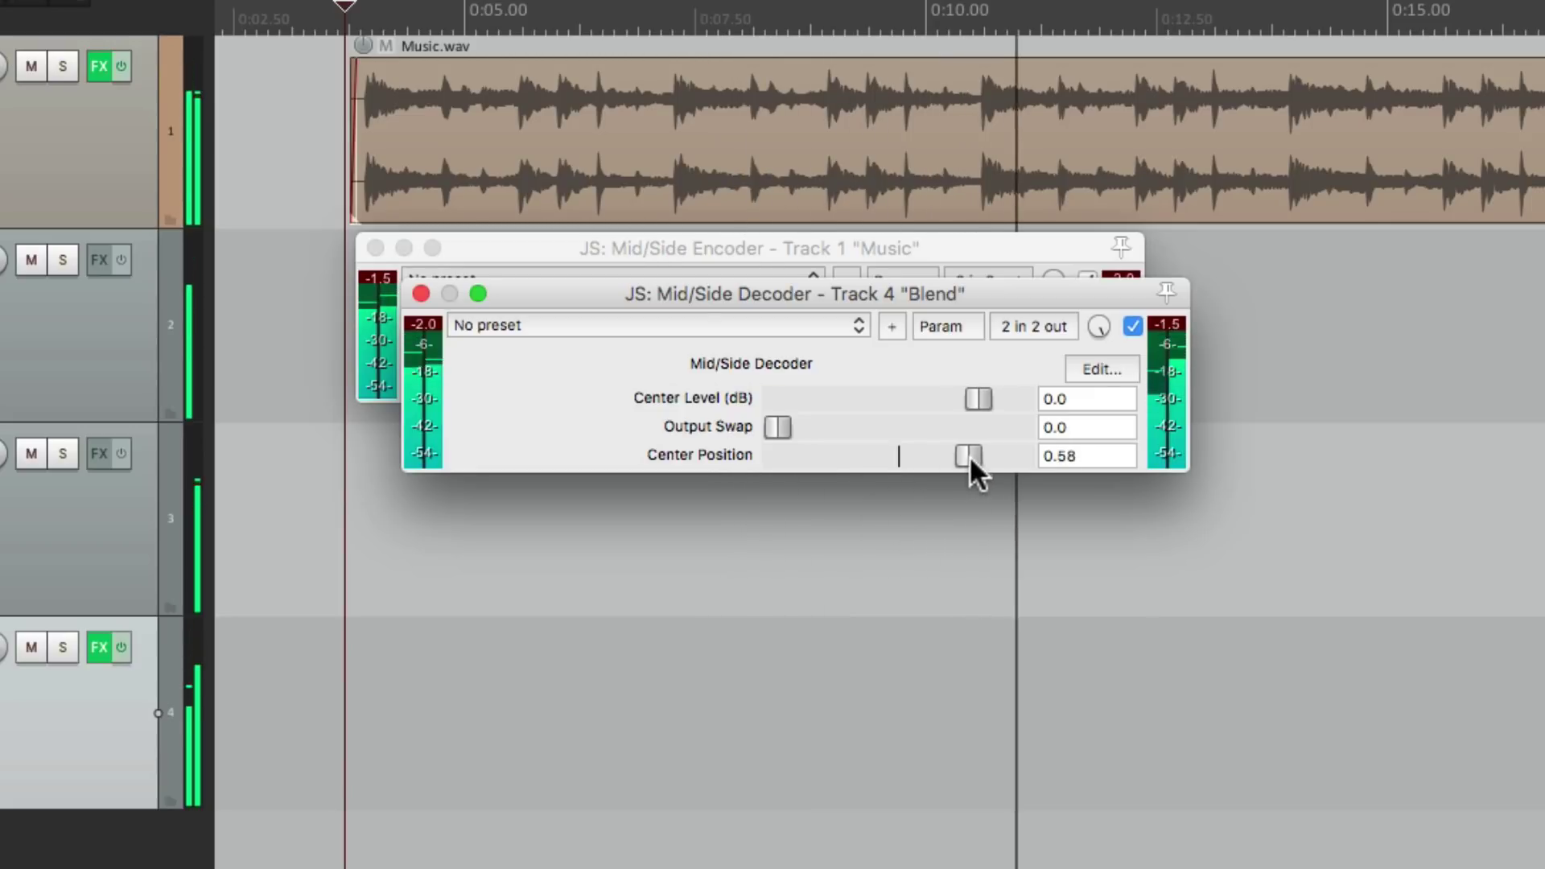
double_click(969, 455)
key(space)
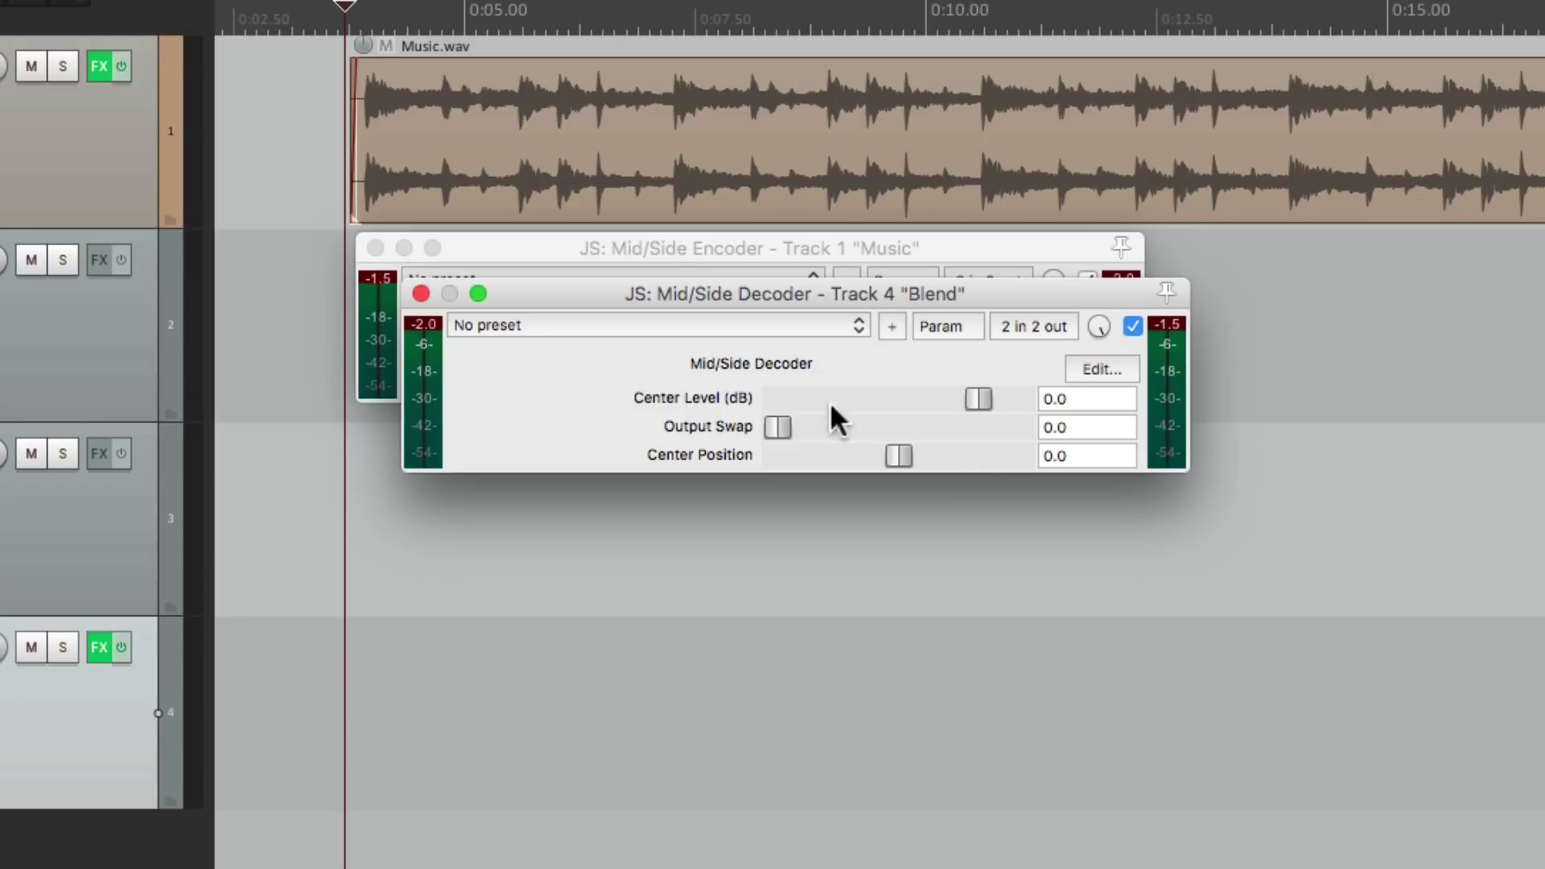
- Close the Mid/Side Decoder and Encoder windows and bring up the Mixer
click(421, 293)
click(375, 248)
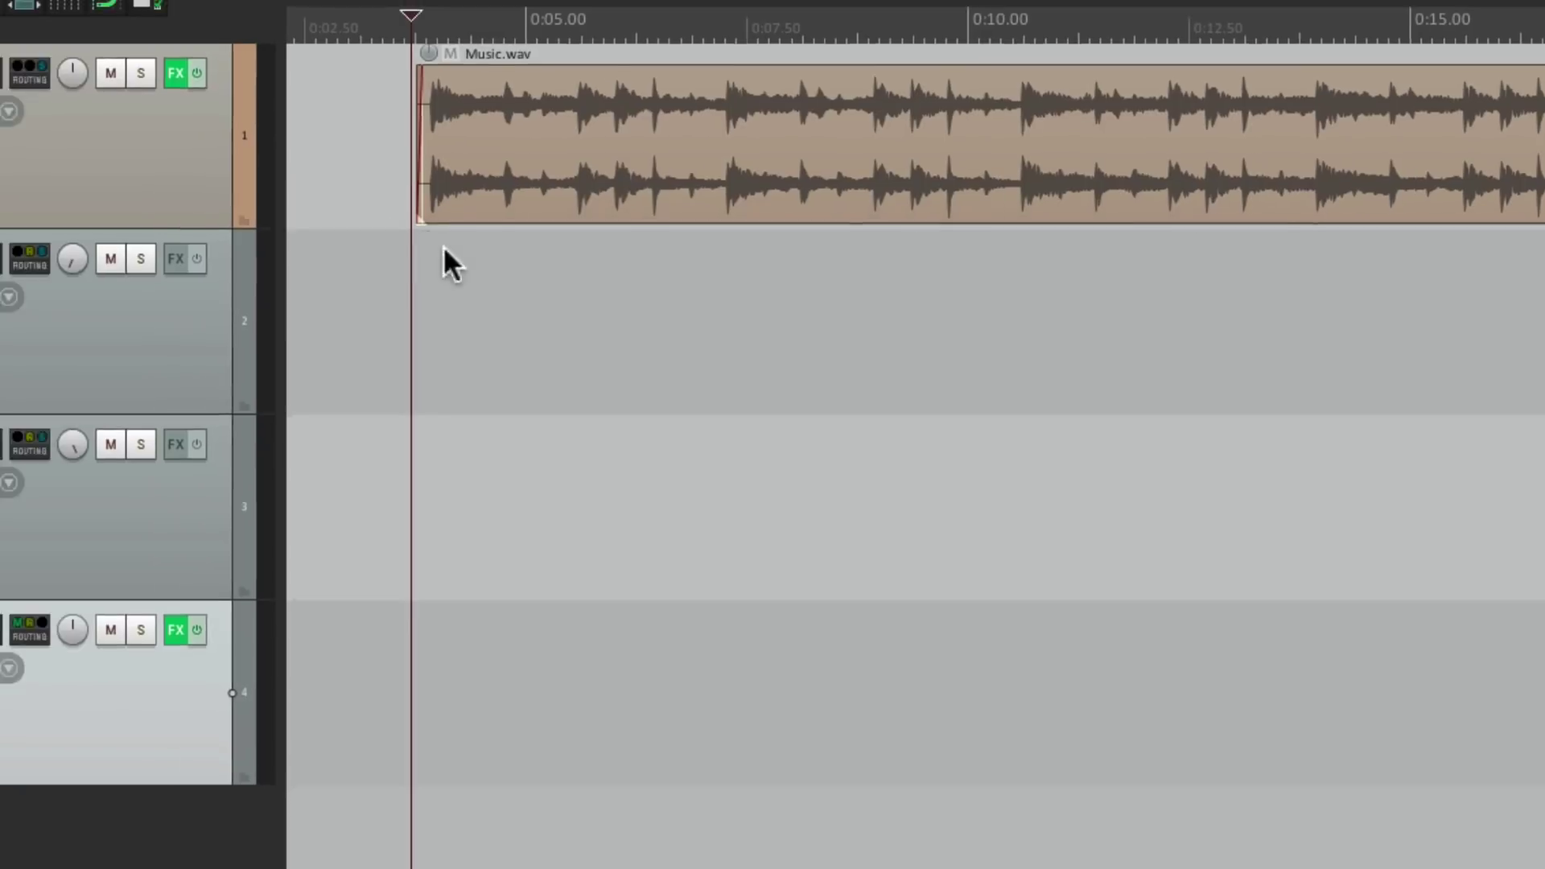
key(super+m)
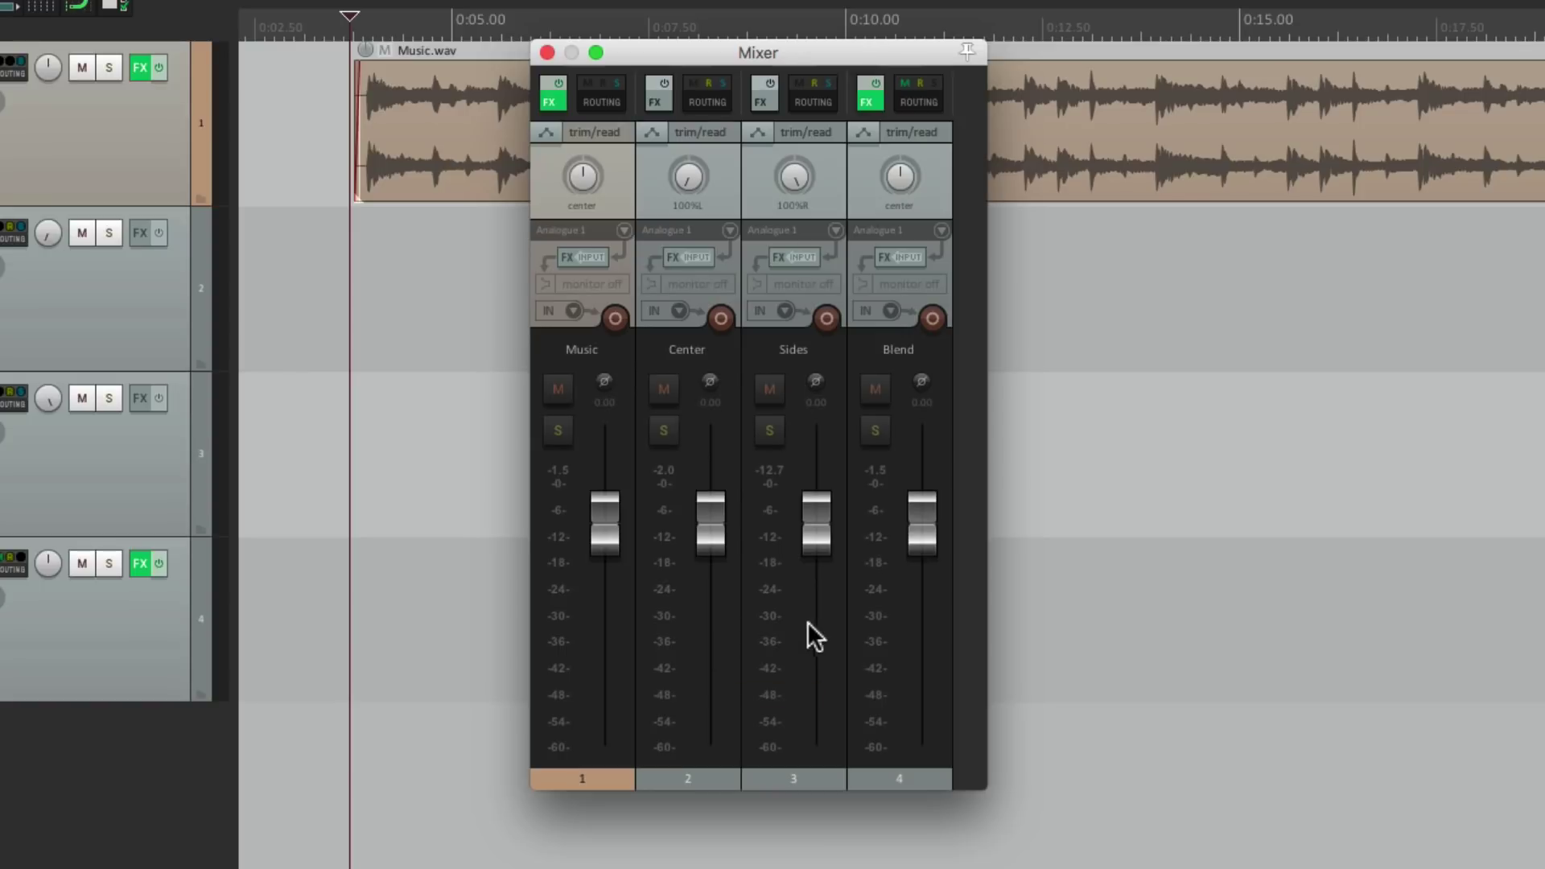
- Lower the Sides and Center faders while playing to judge the balance
mouse_move(818, 531)
mouse_down()
mouse_move(824, 759)
mouse_move(815, 518)
mouse_up()
key(space)
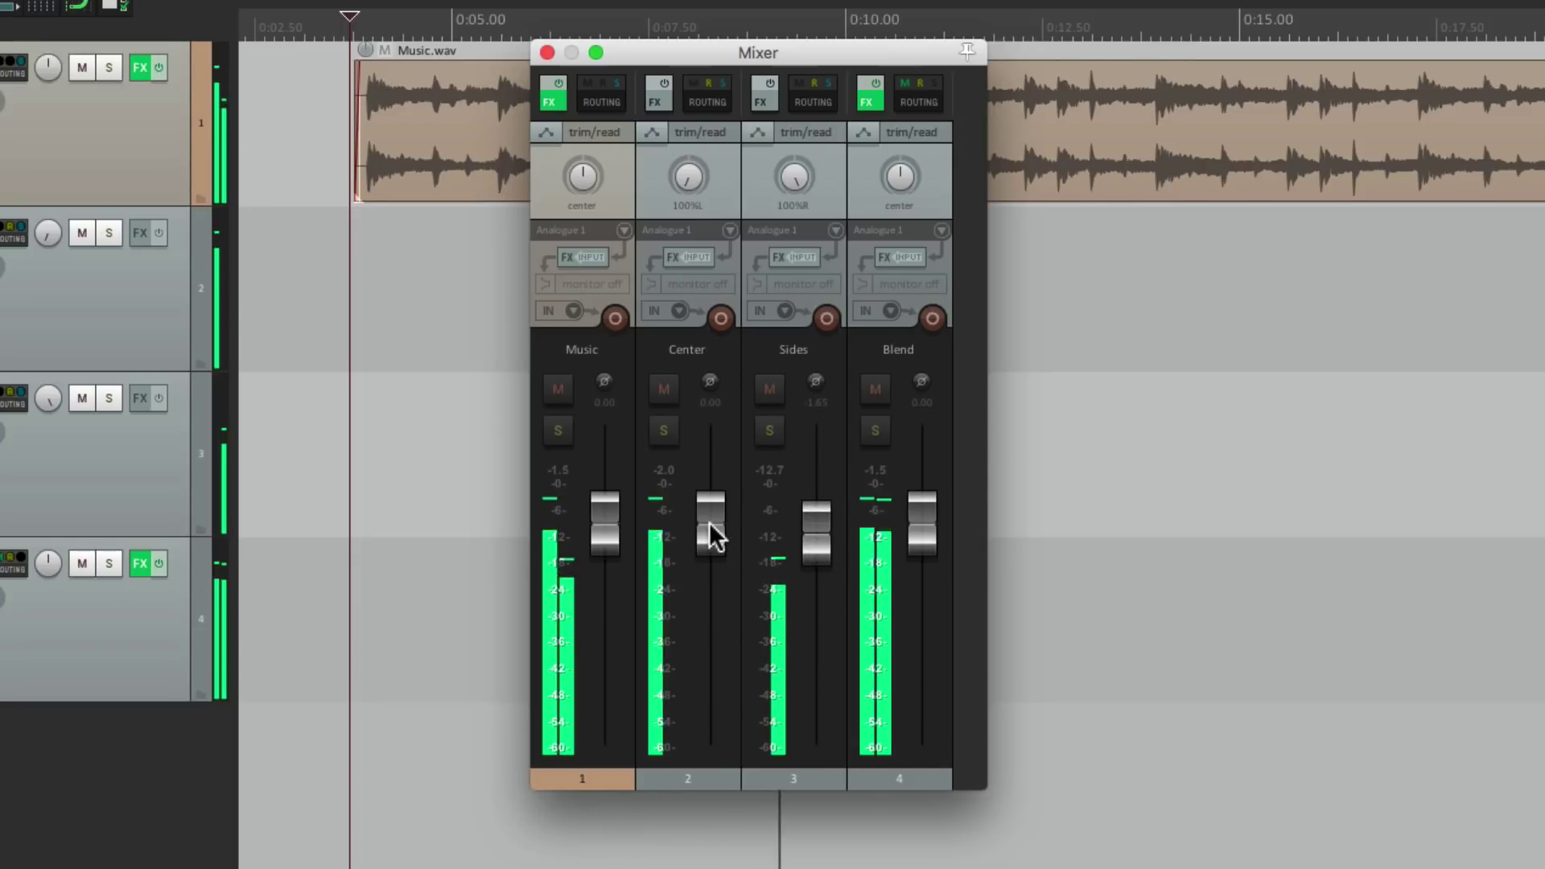
mouse_move(710, 524)
mouse_down()
mouse_move(713, 656)
mouse_move(719, 532)
mouse_up()
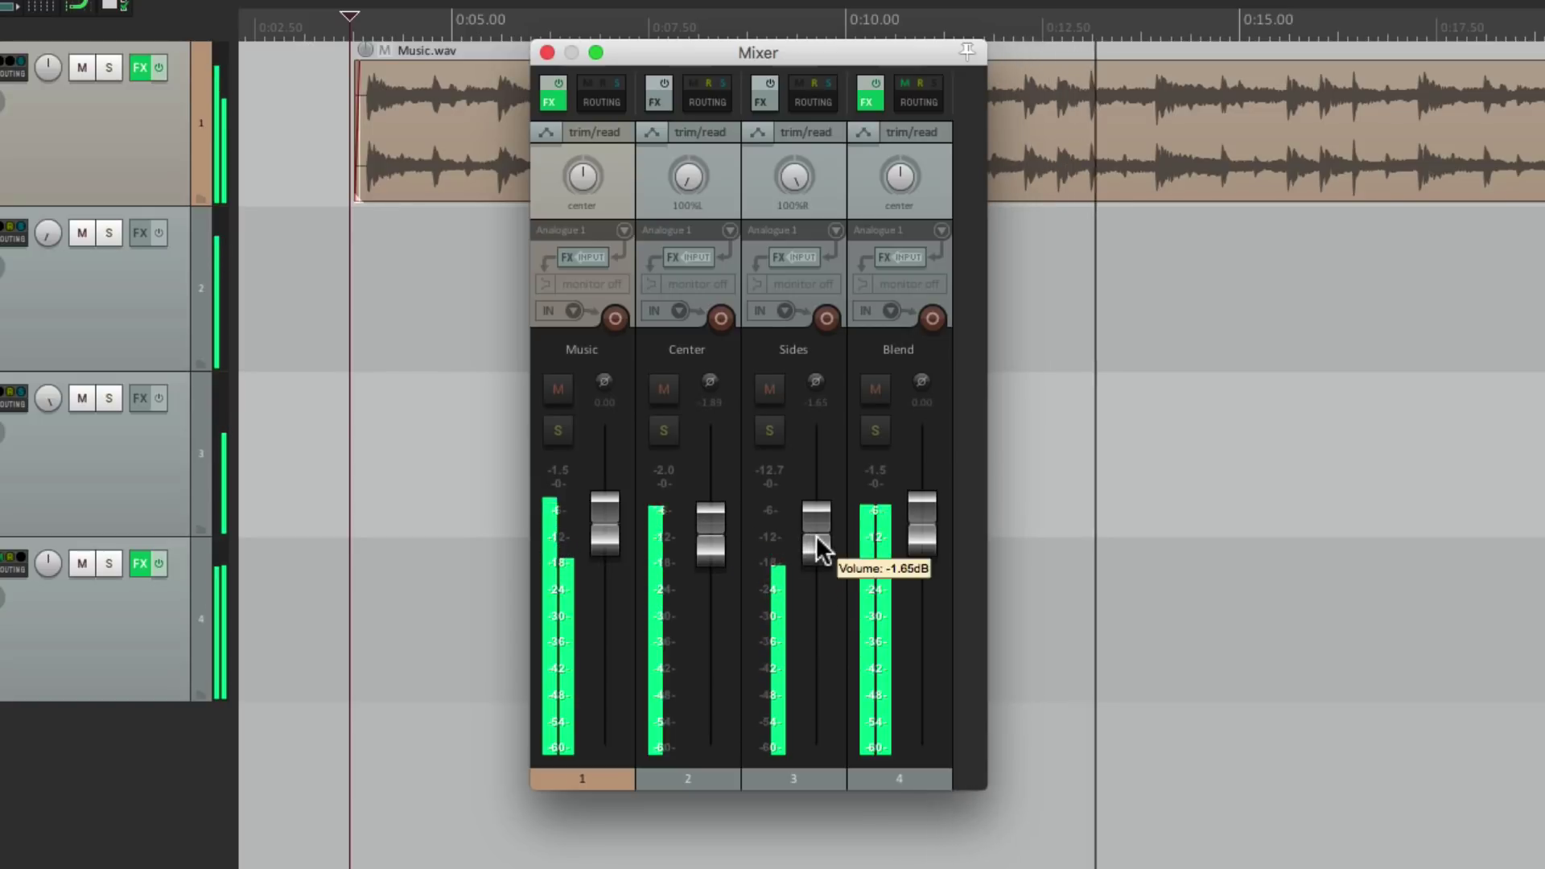
key(space)
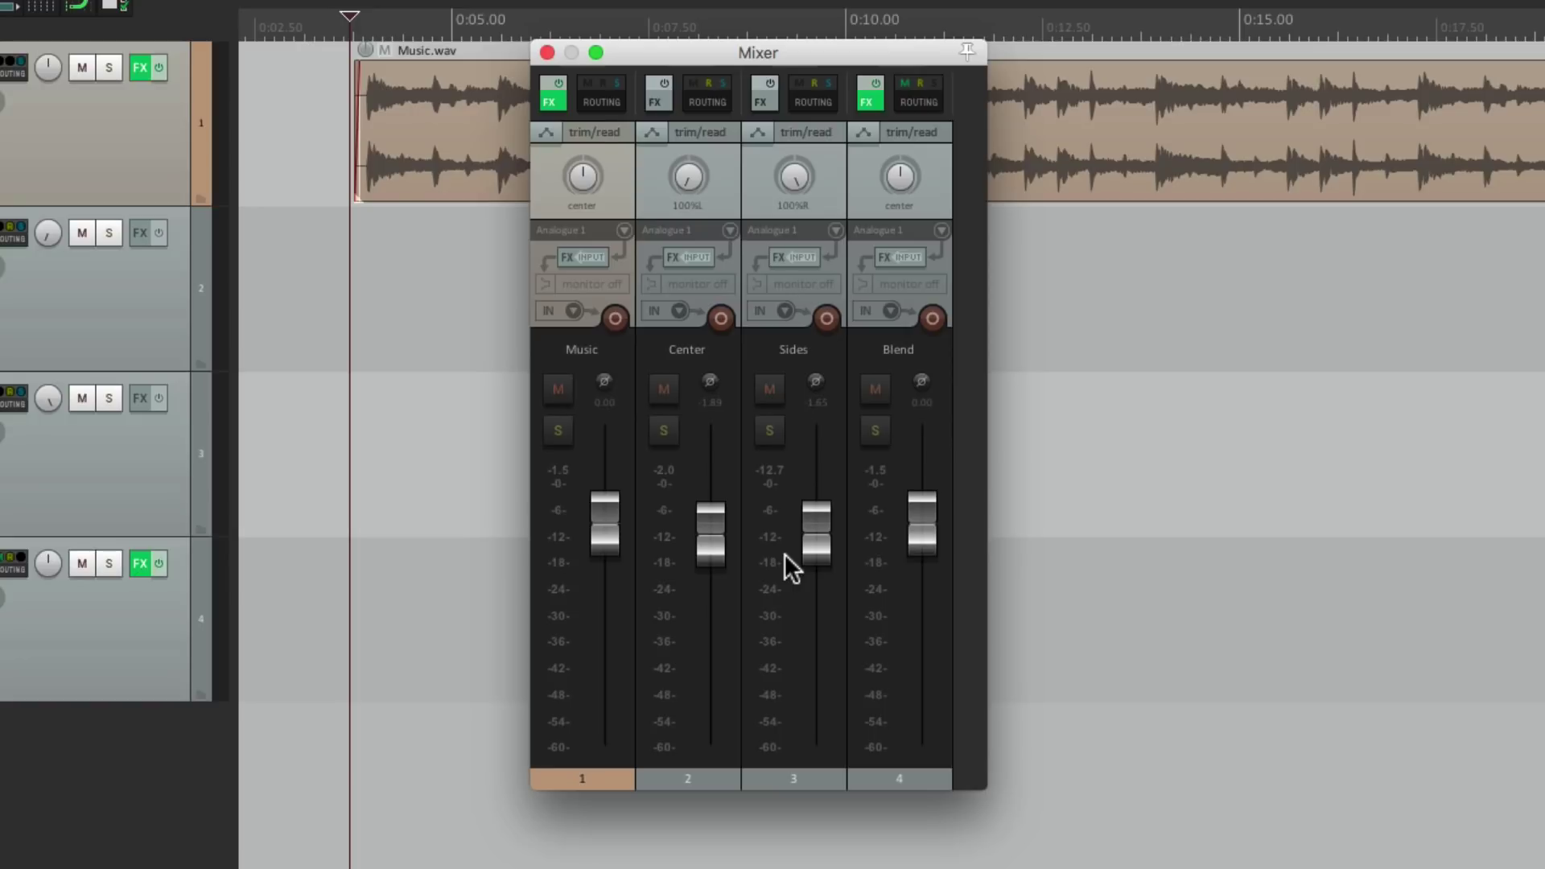
mouse_move(705, 534)
key(space)
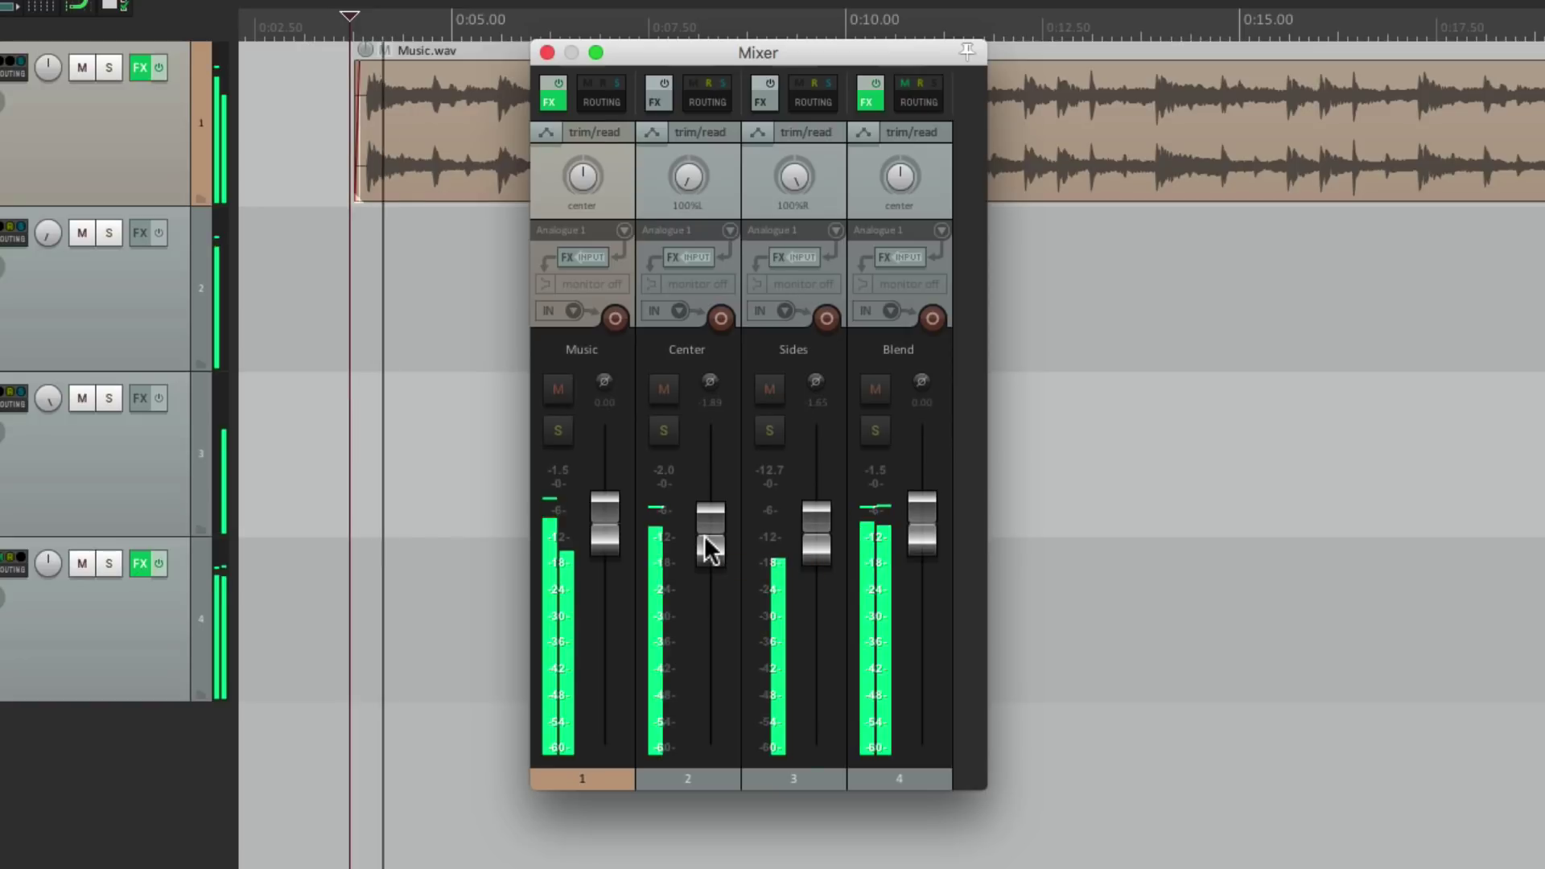
drag(703, 534, 709, 558)
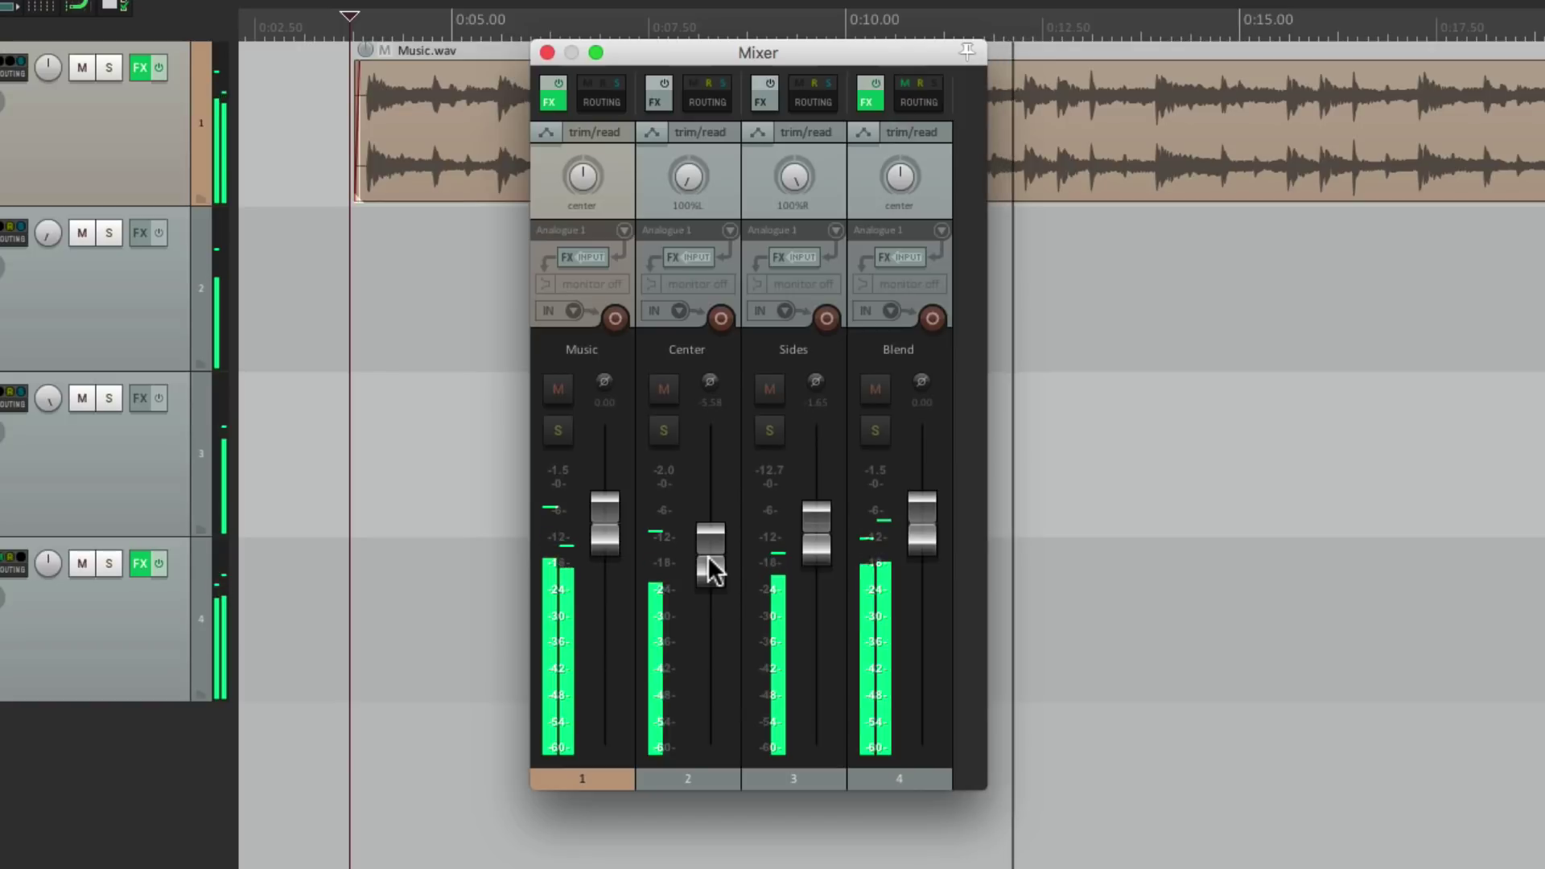
key(space)
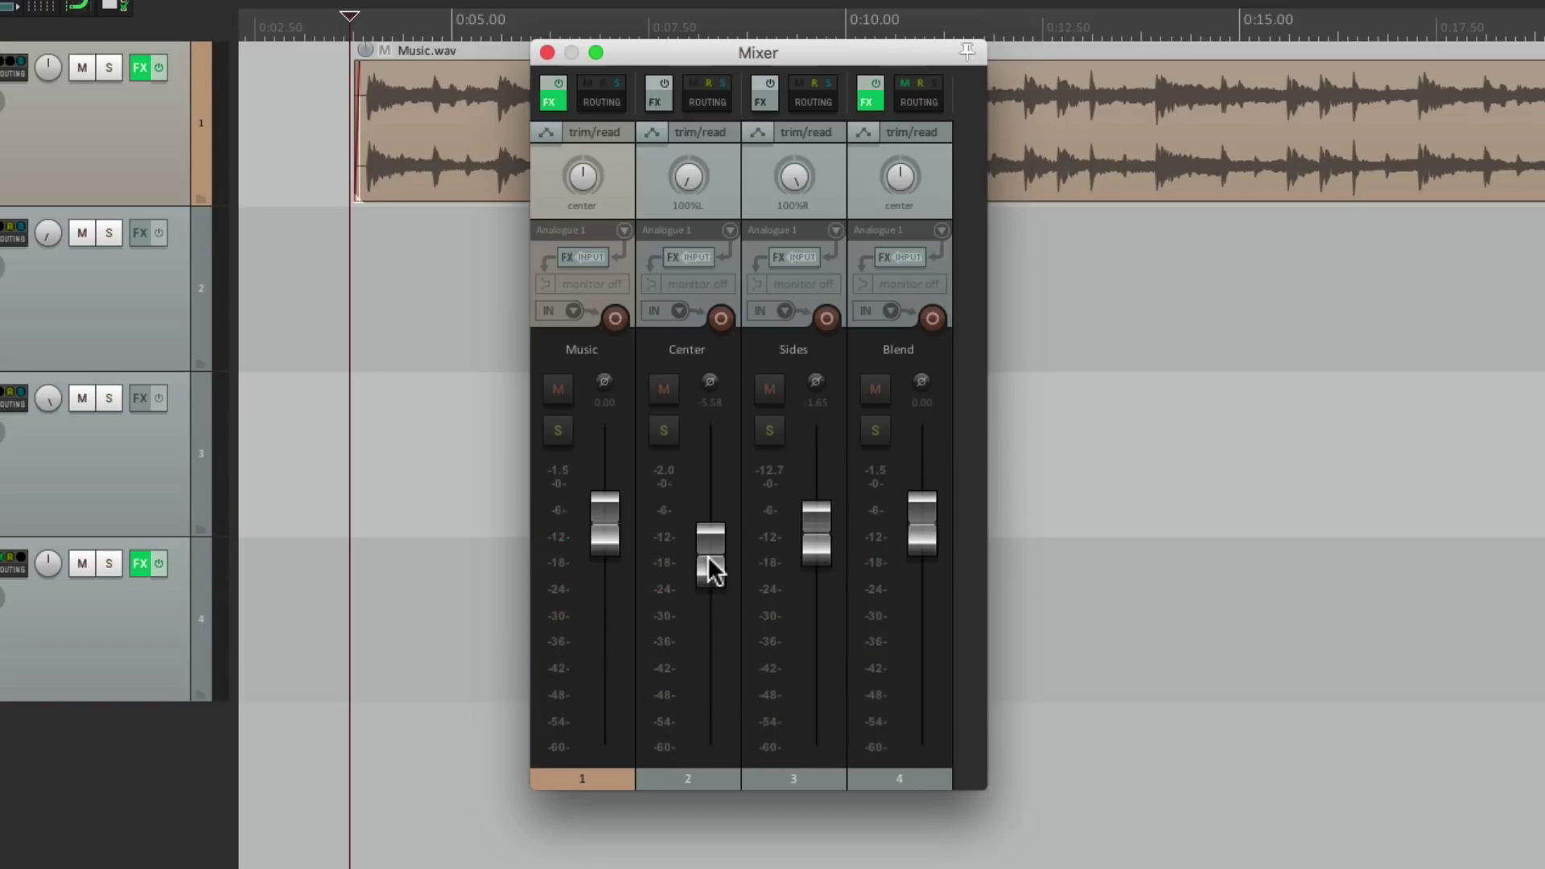
- Reset Center to 0 dB, then rebalance to Center -2.08 dB and Sides -0.83 dB
double_click(712, 538)
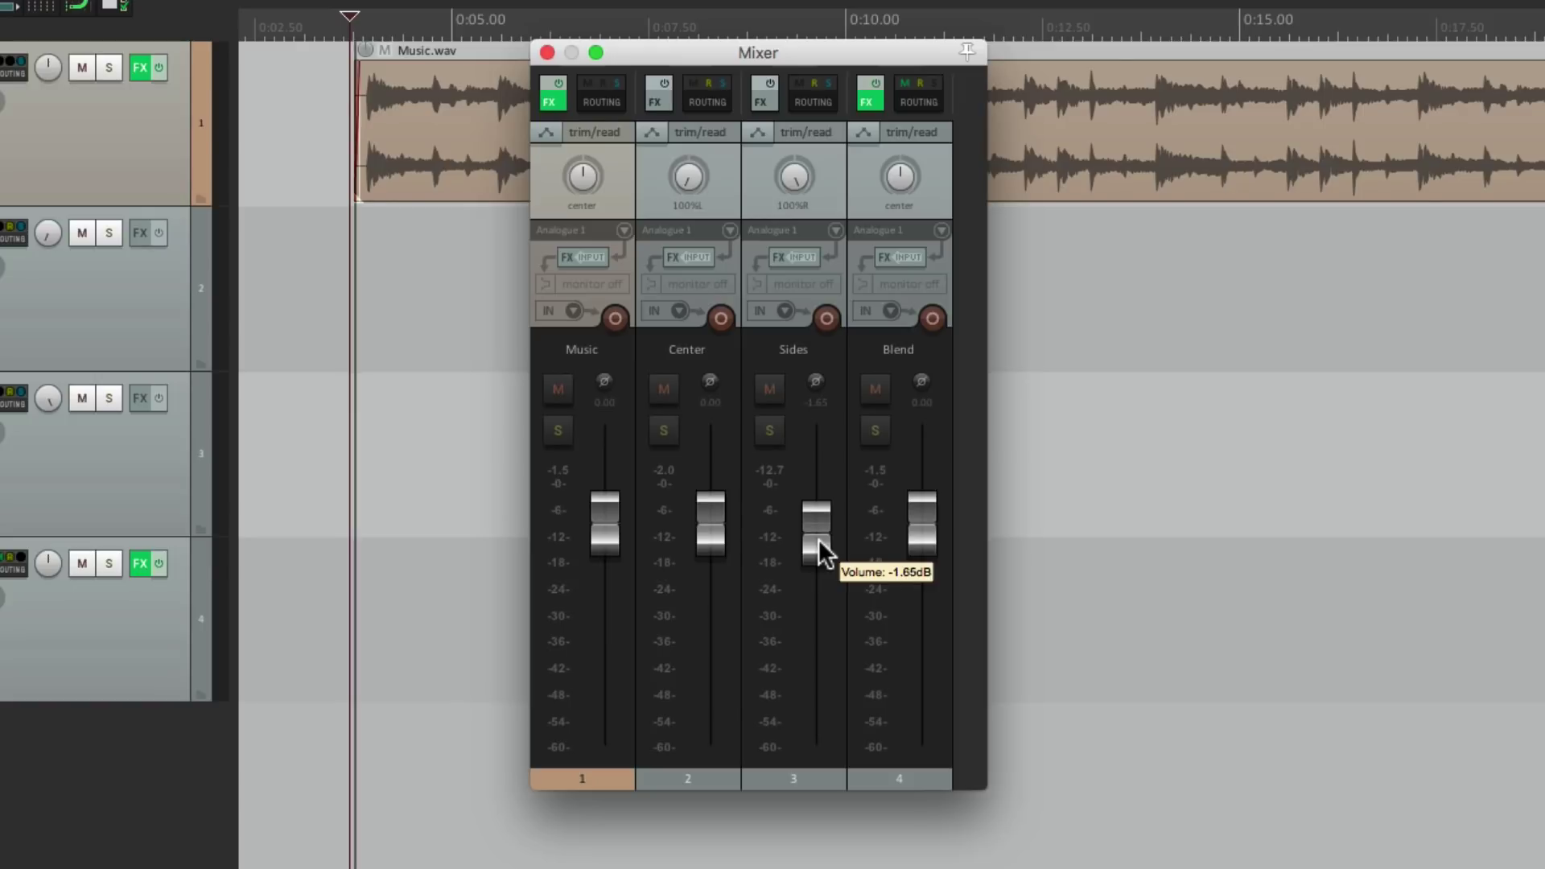
key(space)
drag(823, 554, 709, 542)
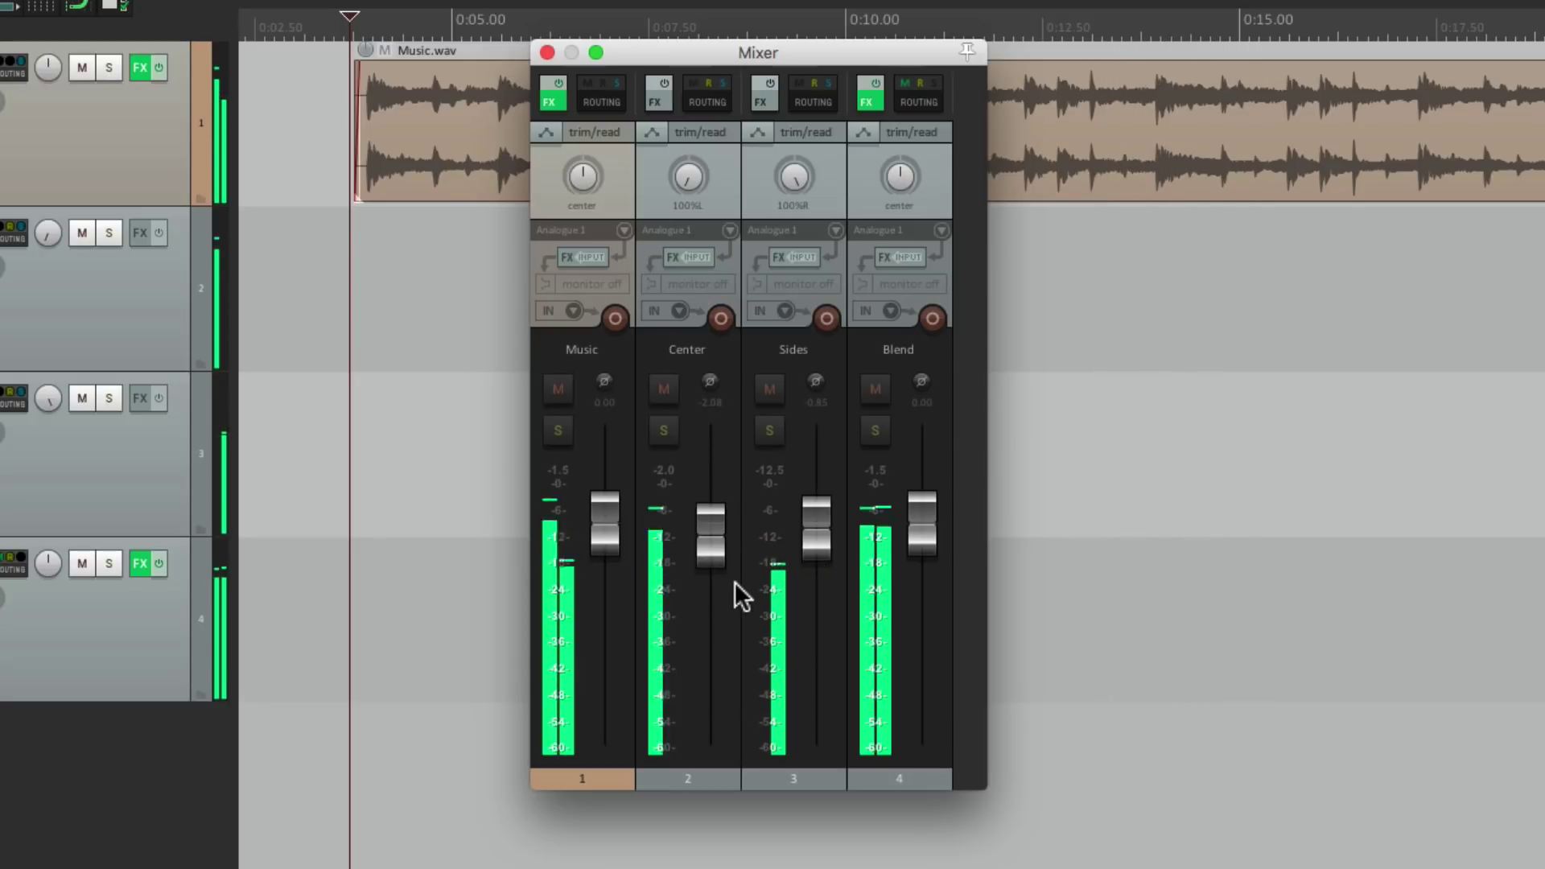
key(space)
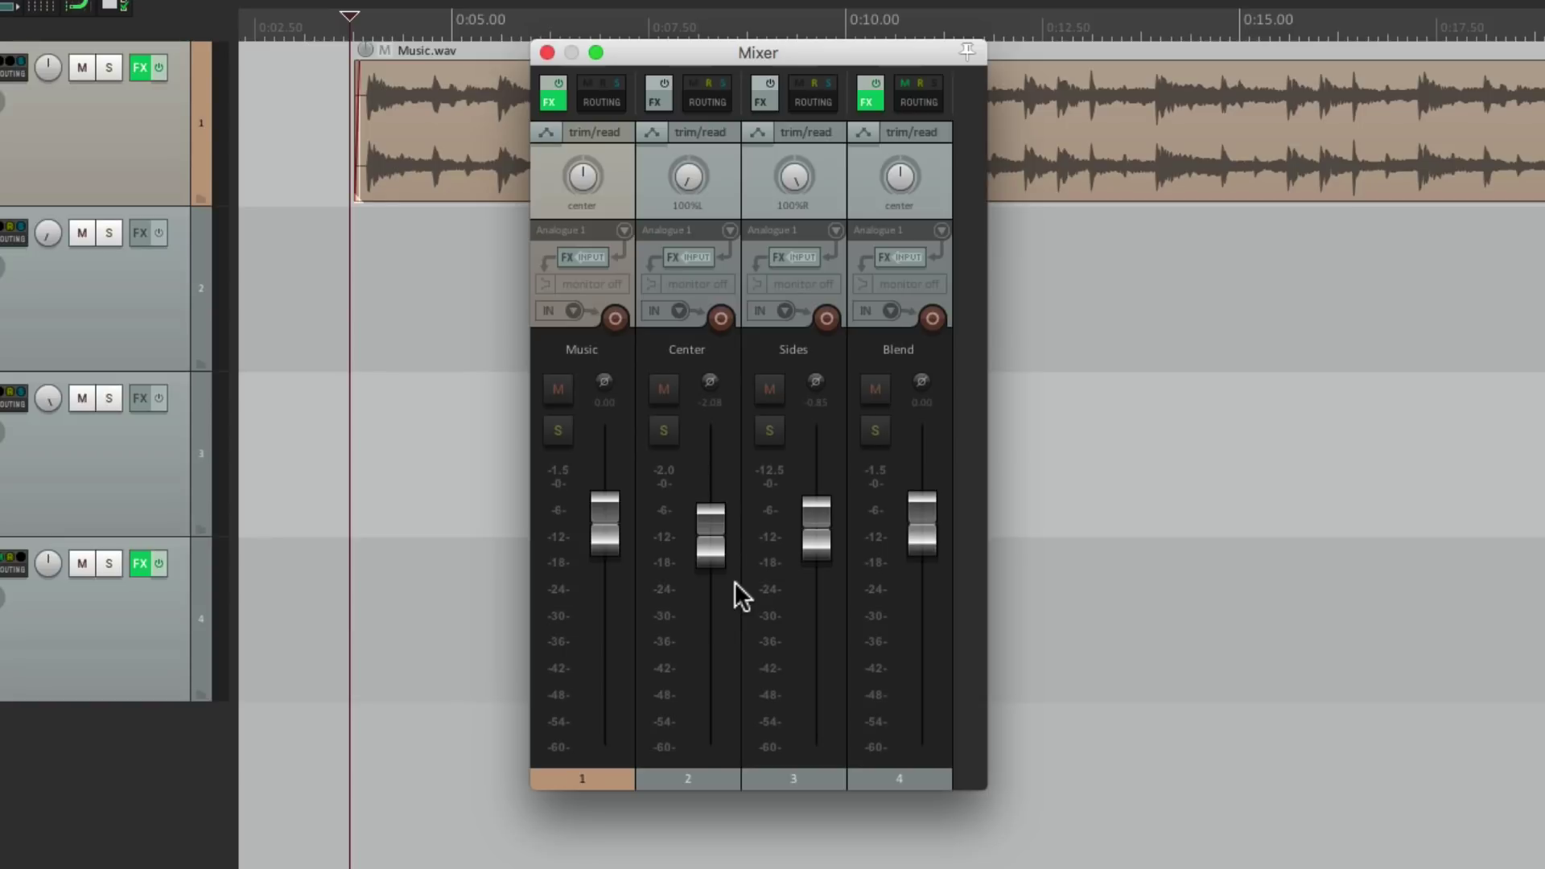
- Mute Sides and add ReaComp from the Dynamics category to the Center track
click(769, 391)
click(651, 100)
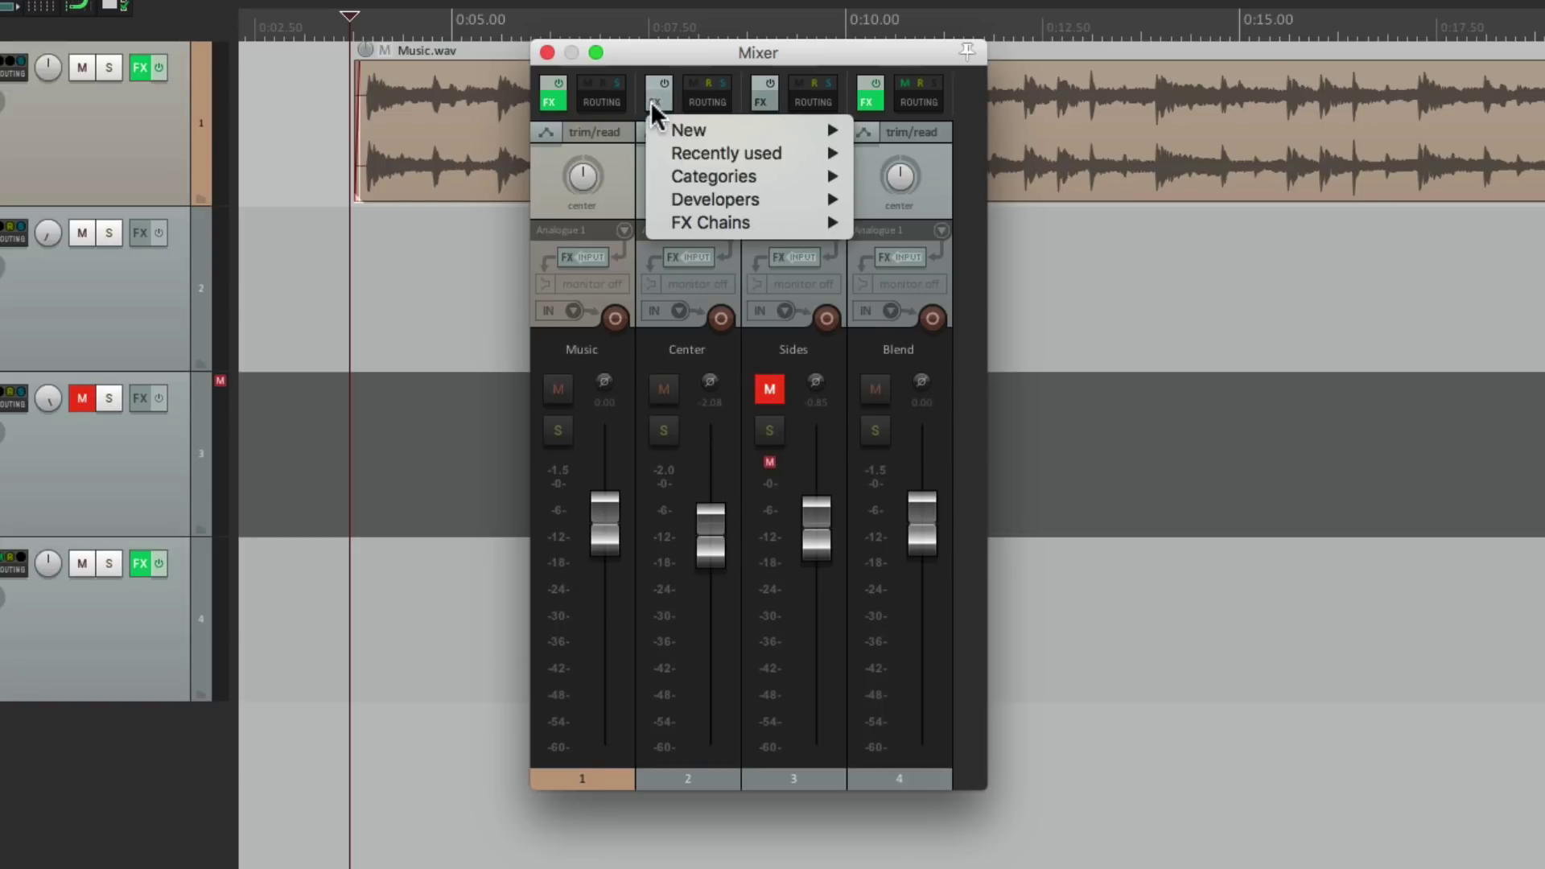
mouse_move(661, 179)
mouse_move(902, 232)
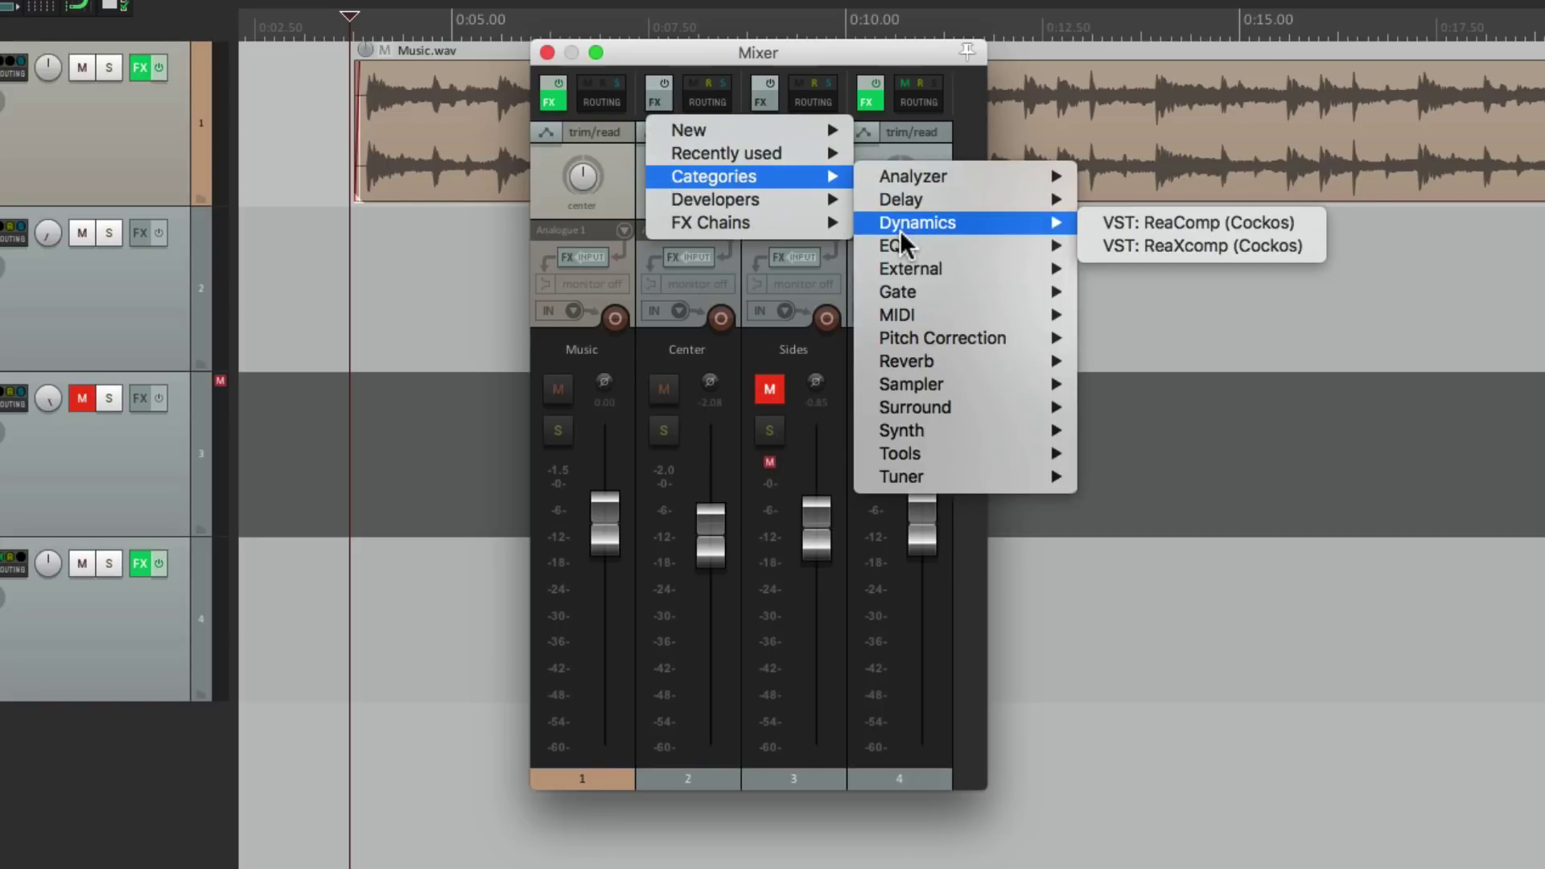
click(1118, 230)
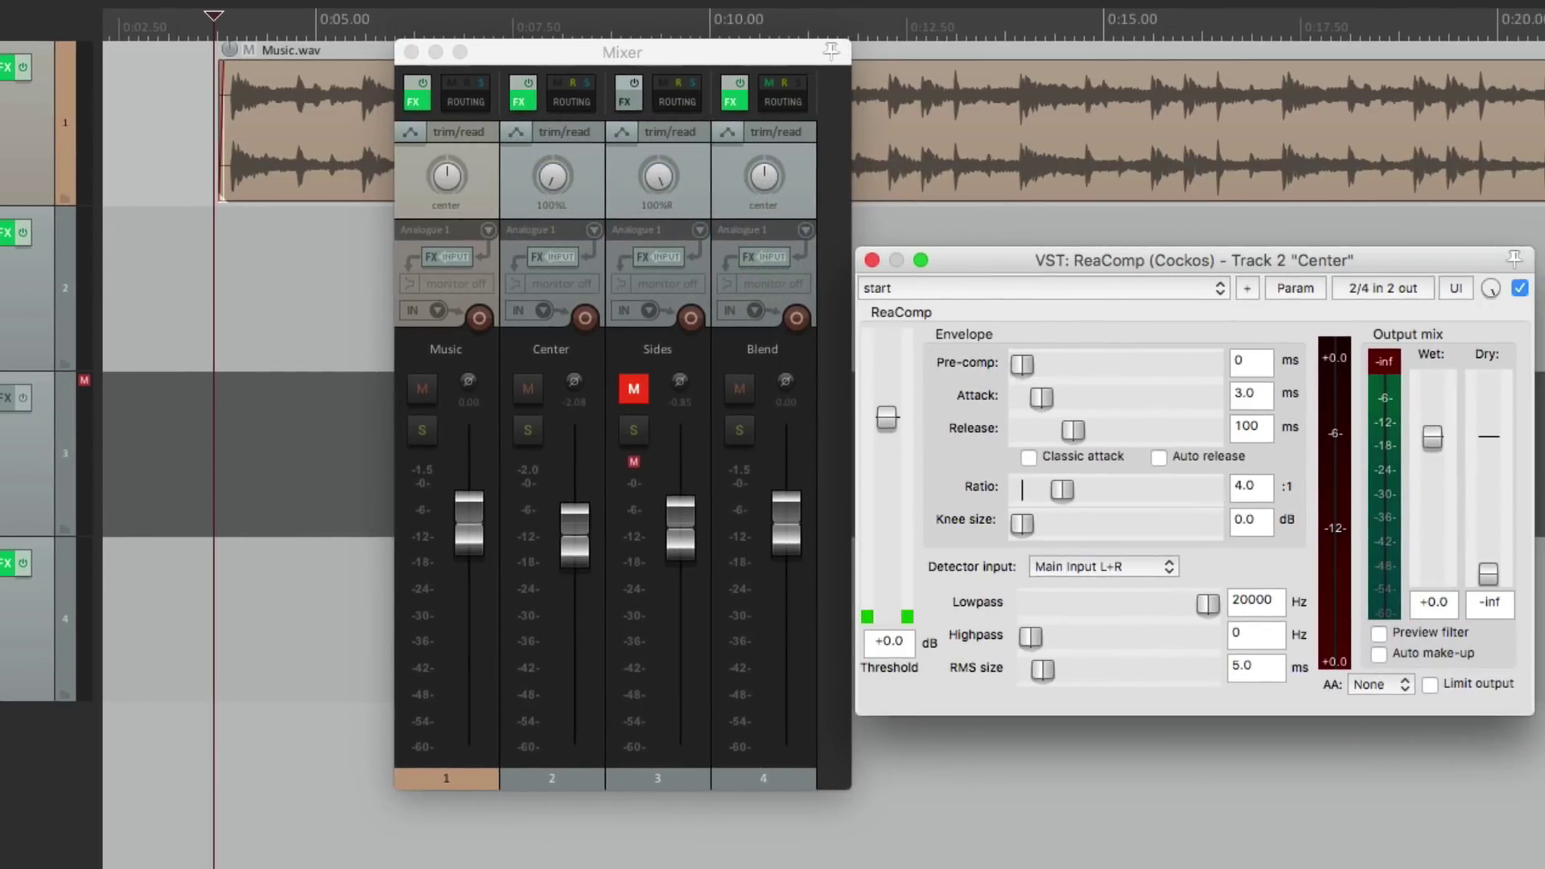
- Set ReaComp's threshold to -18.6 dB and attack to 10.3 ms while listening
key(space)
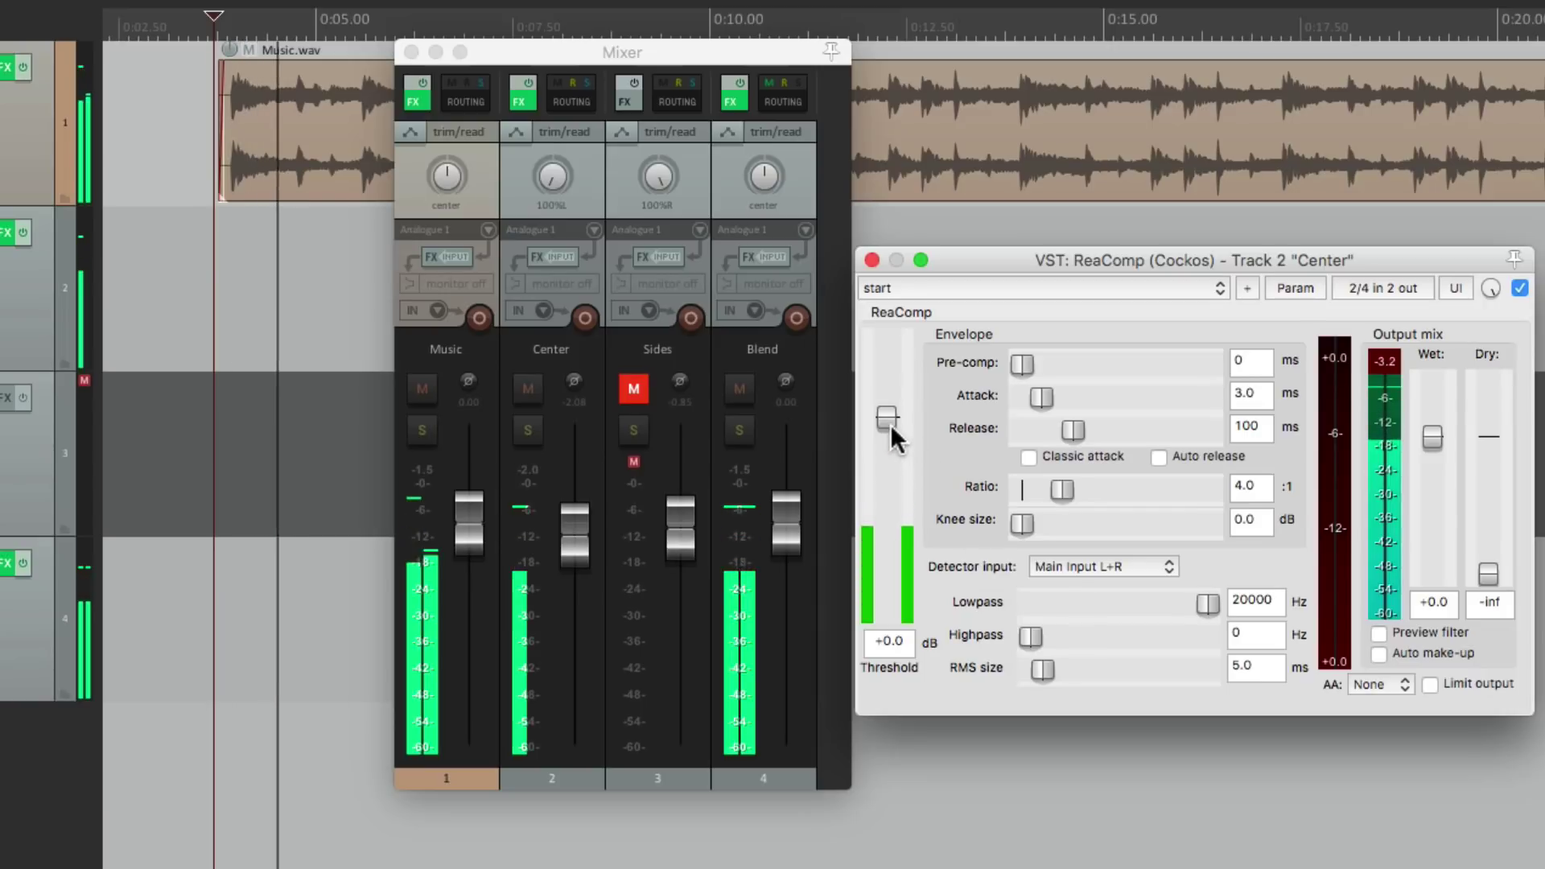
drag(890, 423, 890, 510)
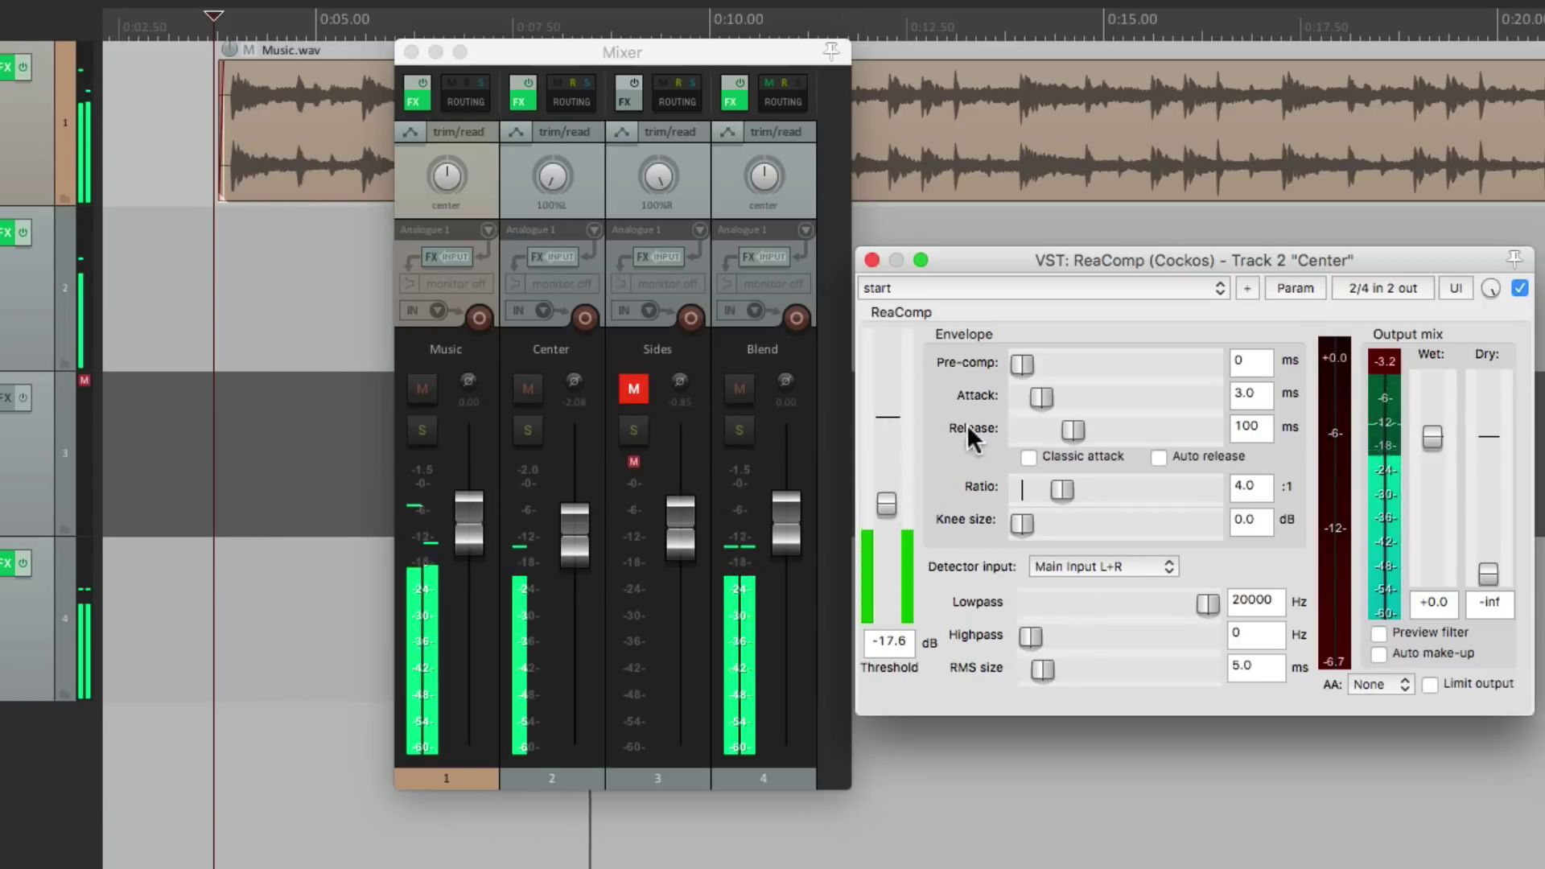
drag(1031, 399, 1046, 399)
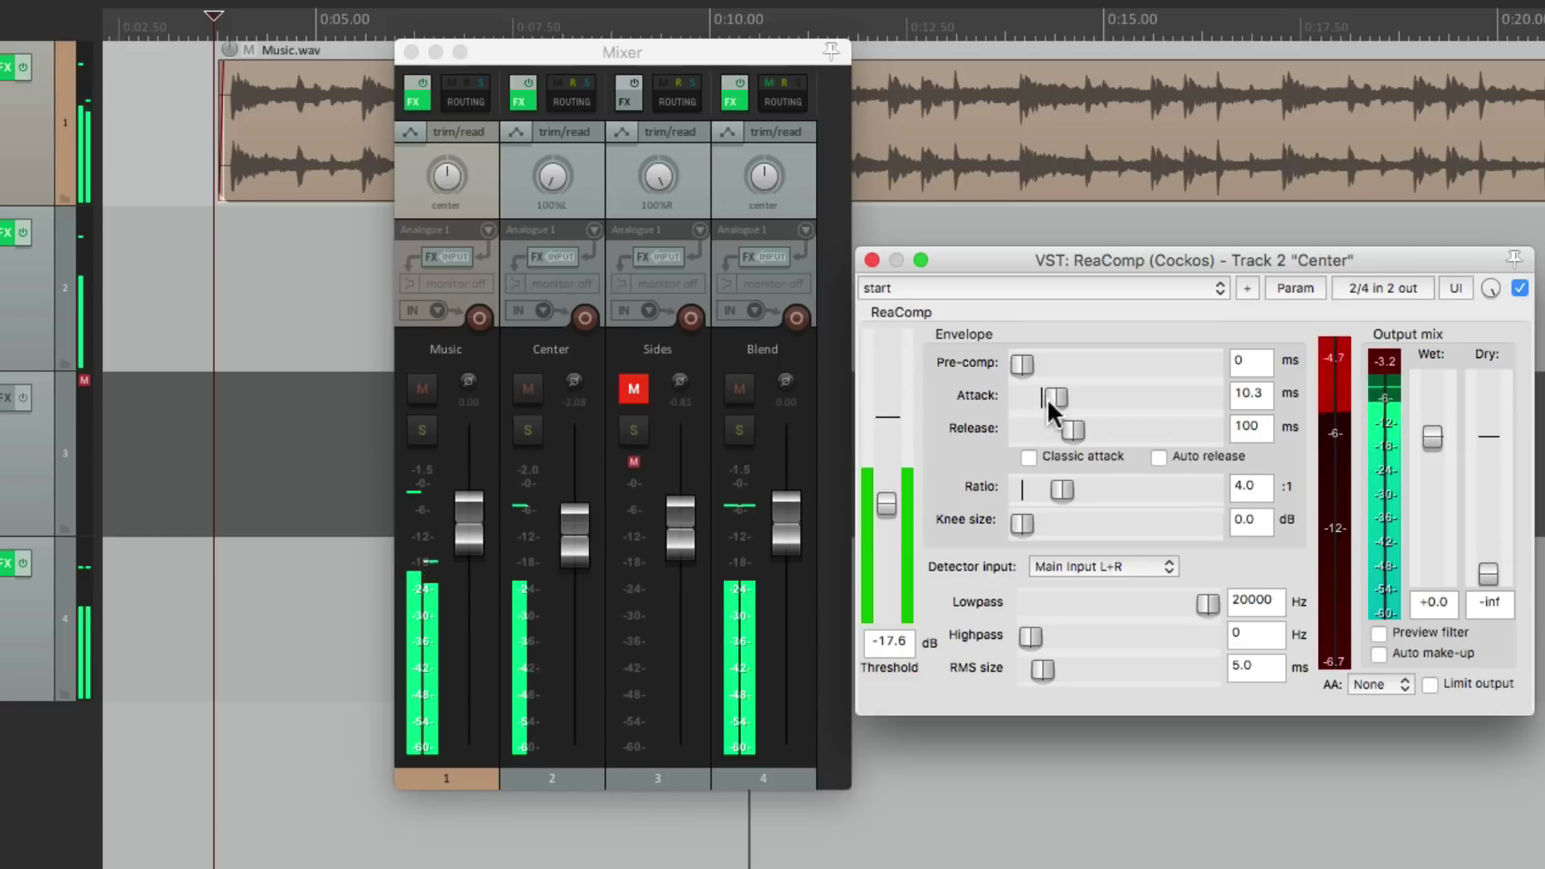
drag(887, 505, 886, 509)
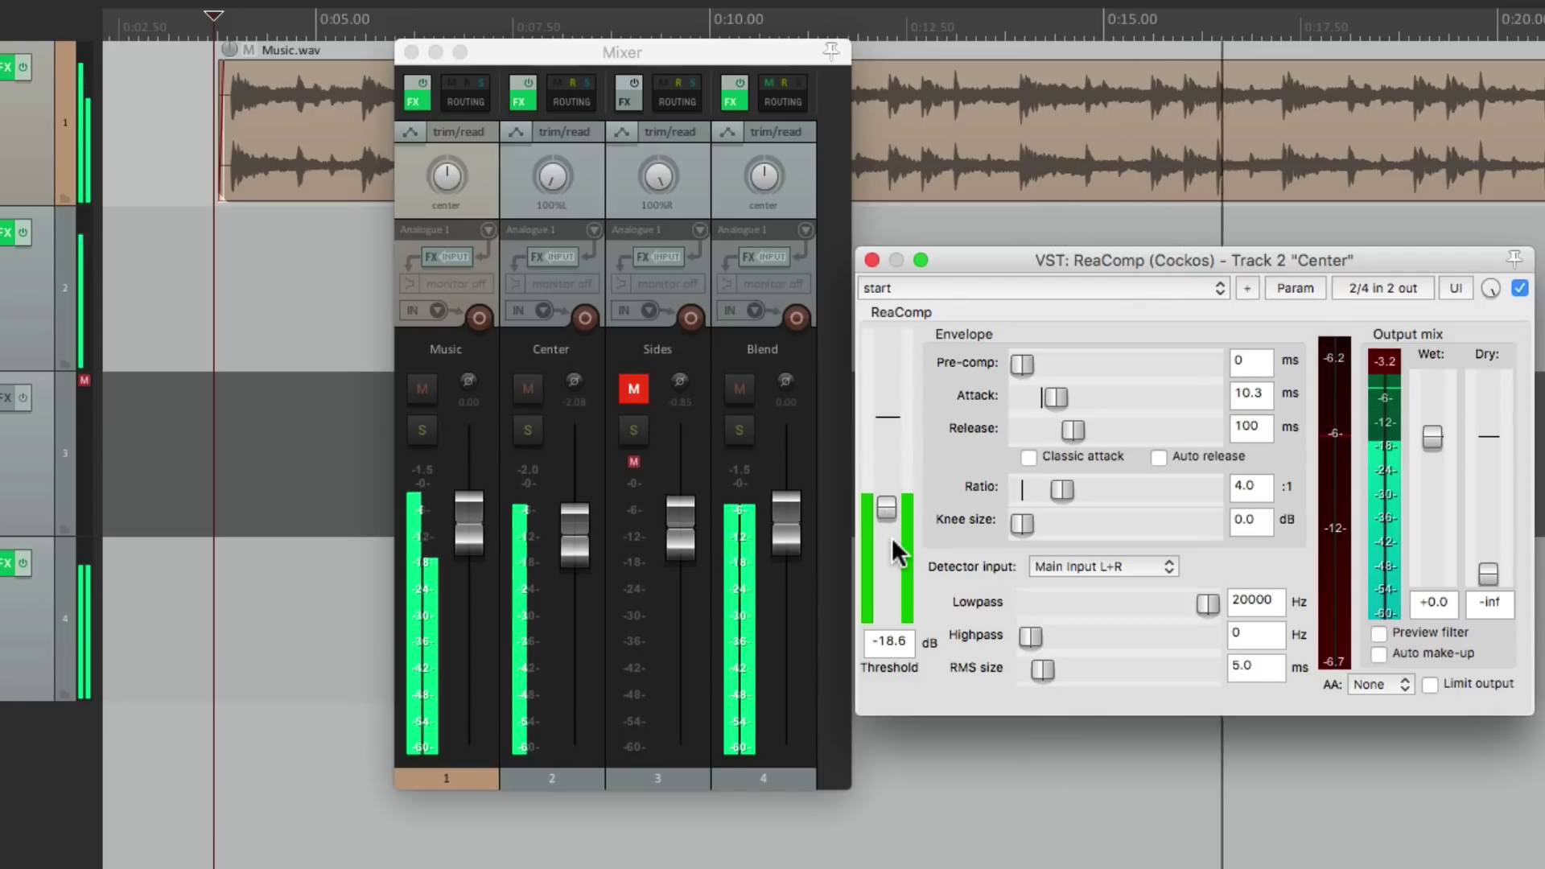
key(space)
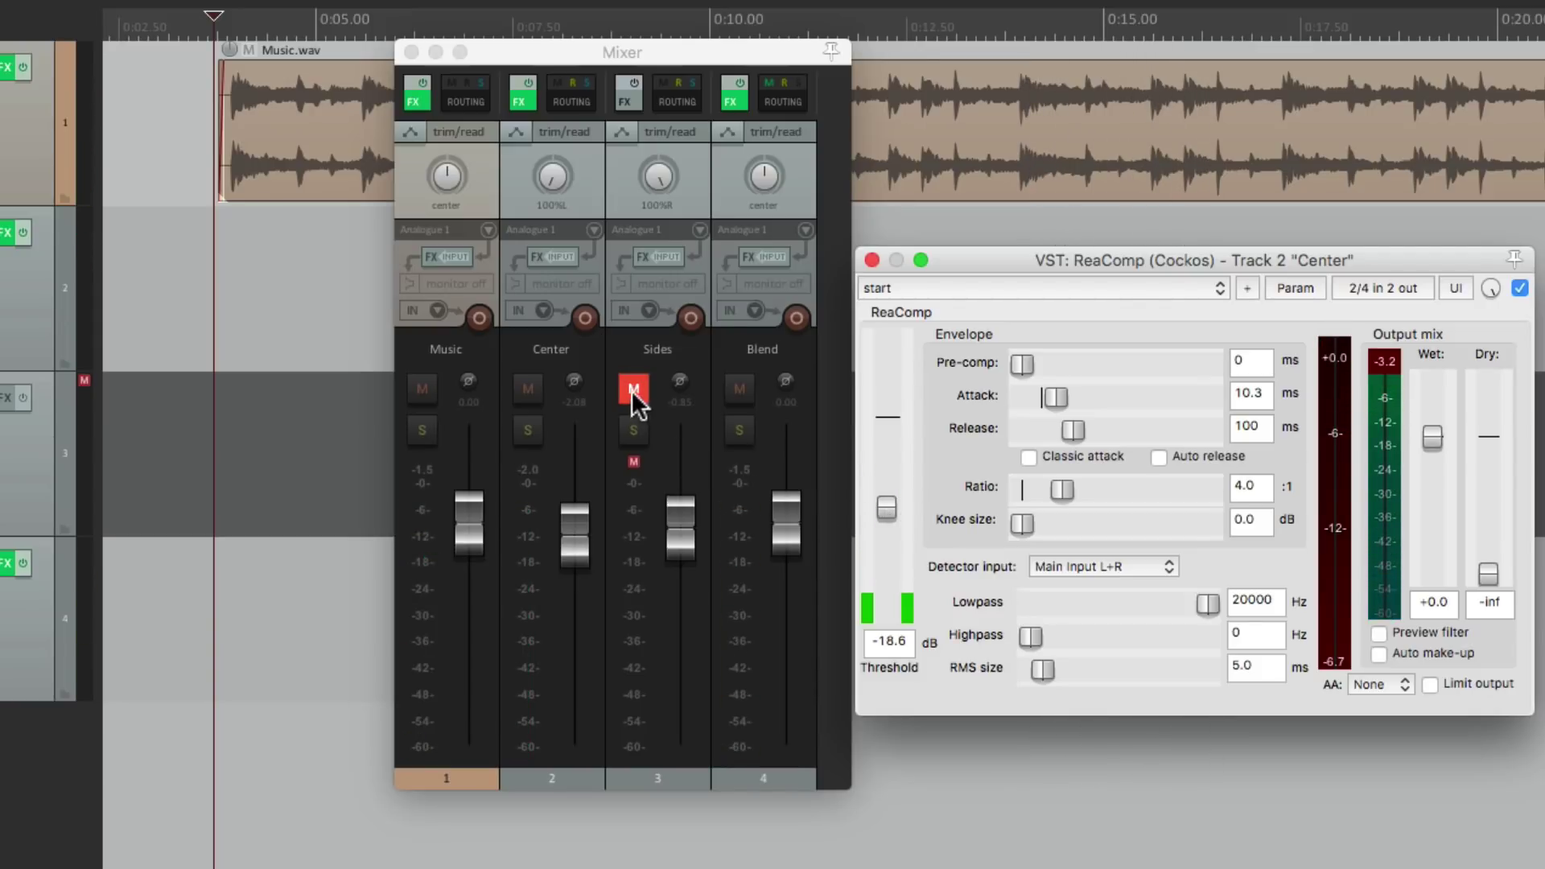
- Unmute Sides and rebalance faders to Center -1.51 dB and Sides -1.89 dB
click(633, 389)
key(space)
drag(578, 531, 578, 528)
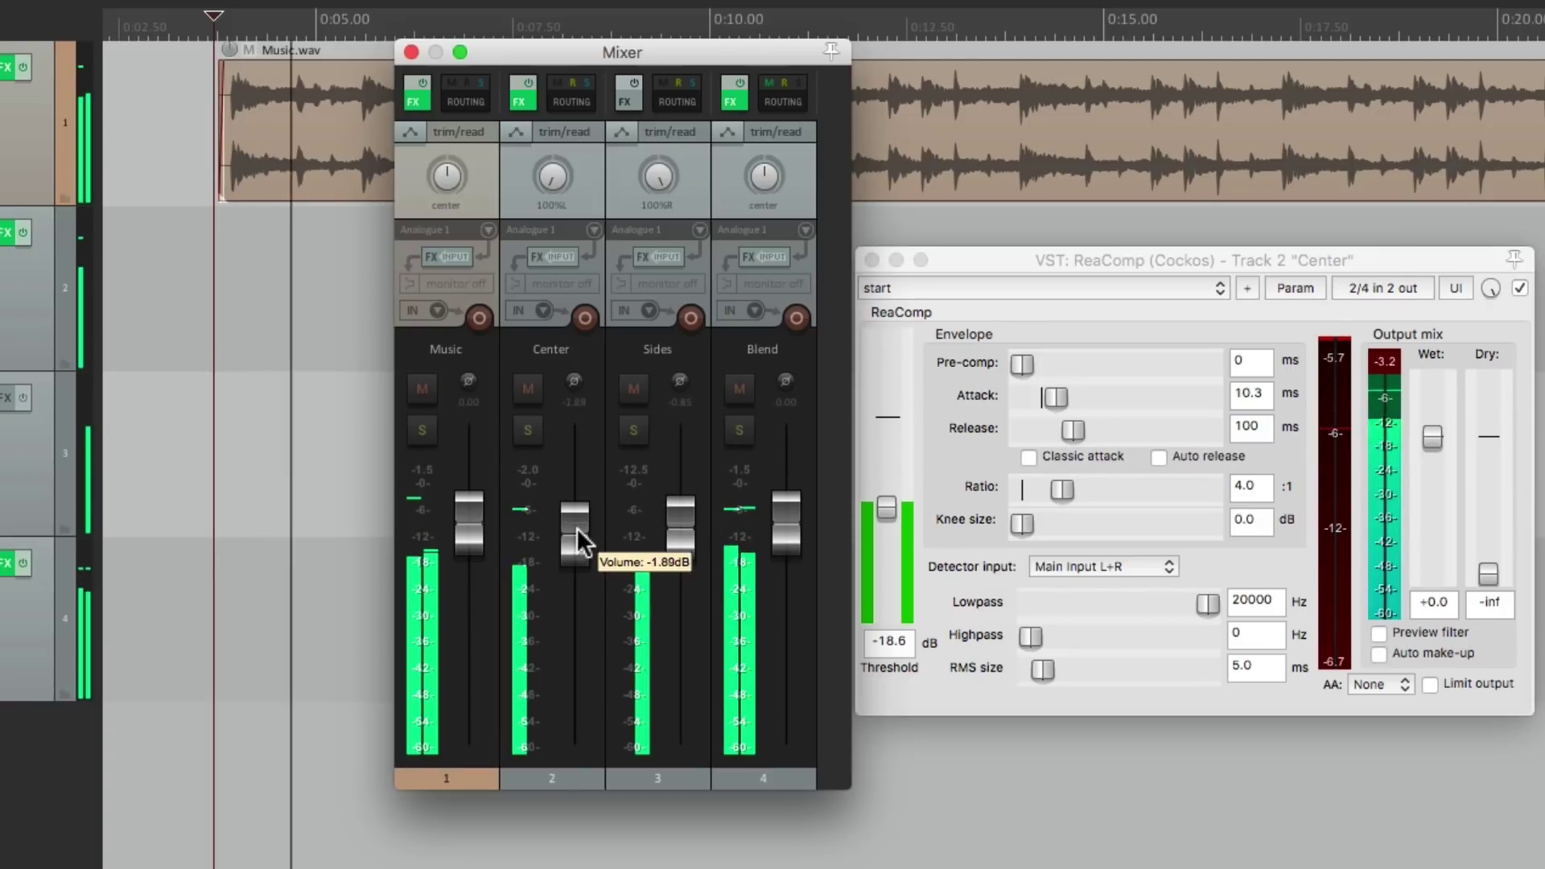
drag(671, 529, 579, 531)
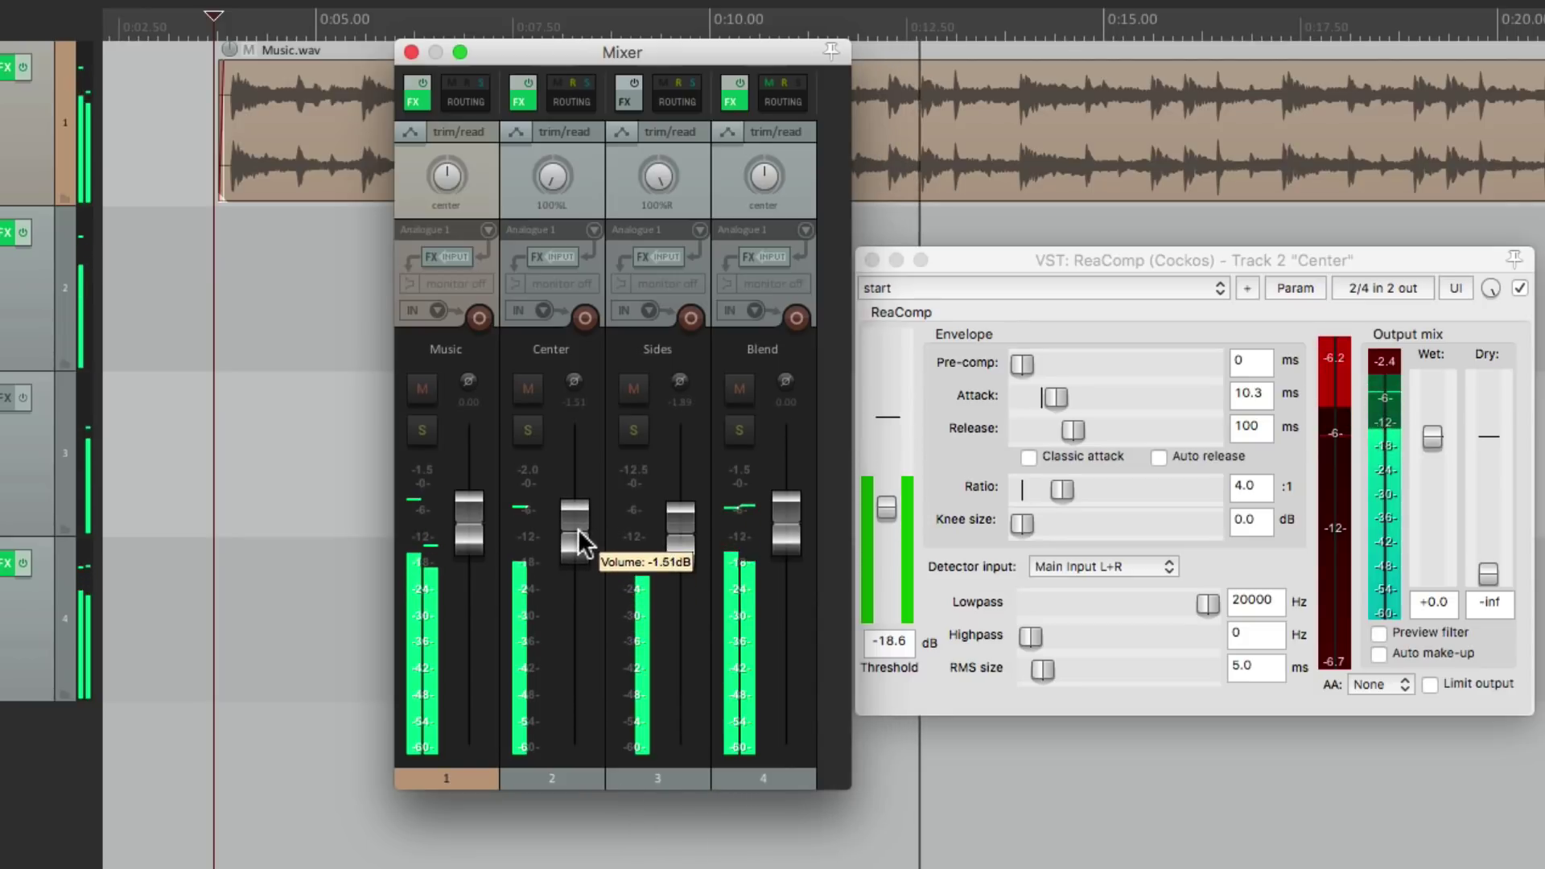
key(space)
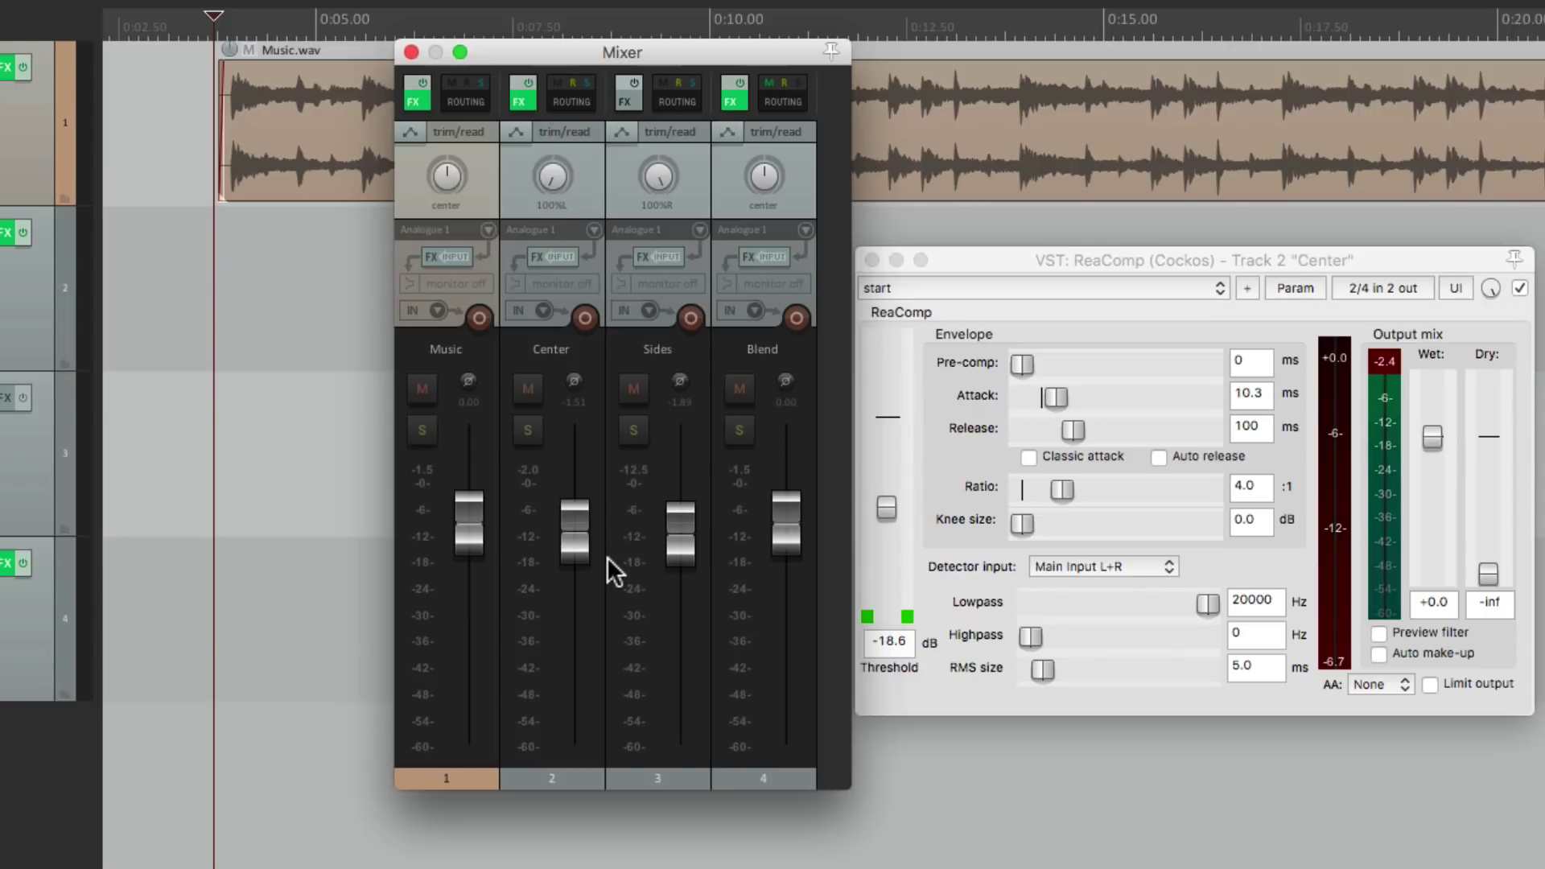
- Add ReaComp to the Sides track's effect chain
right_click(635, 106)
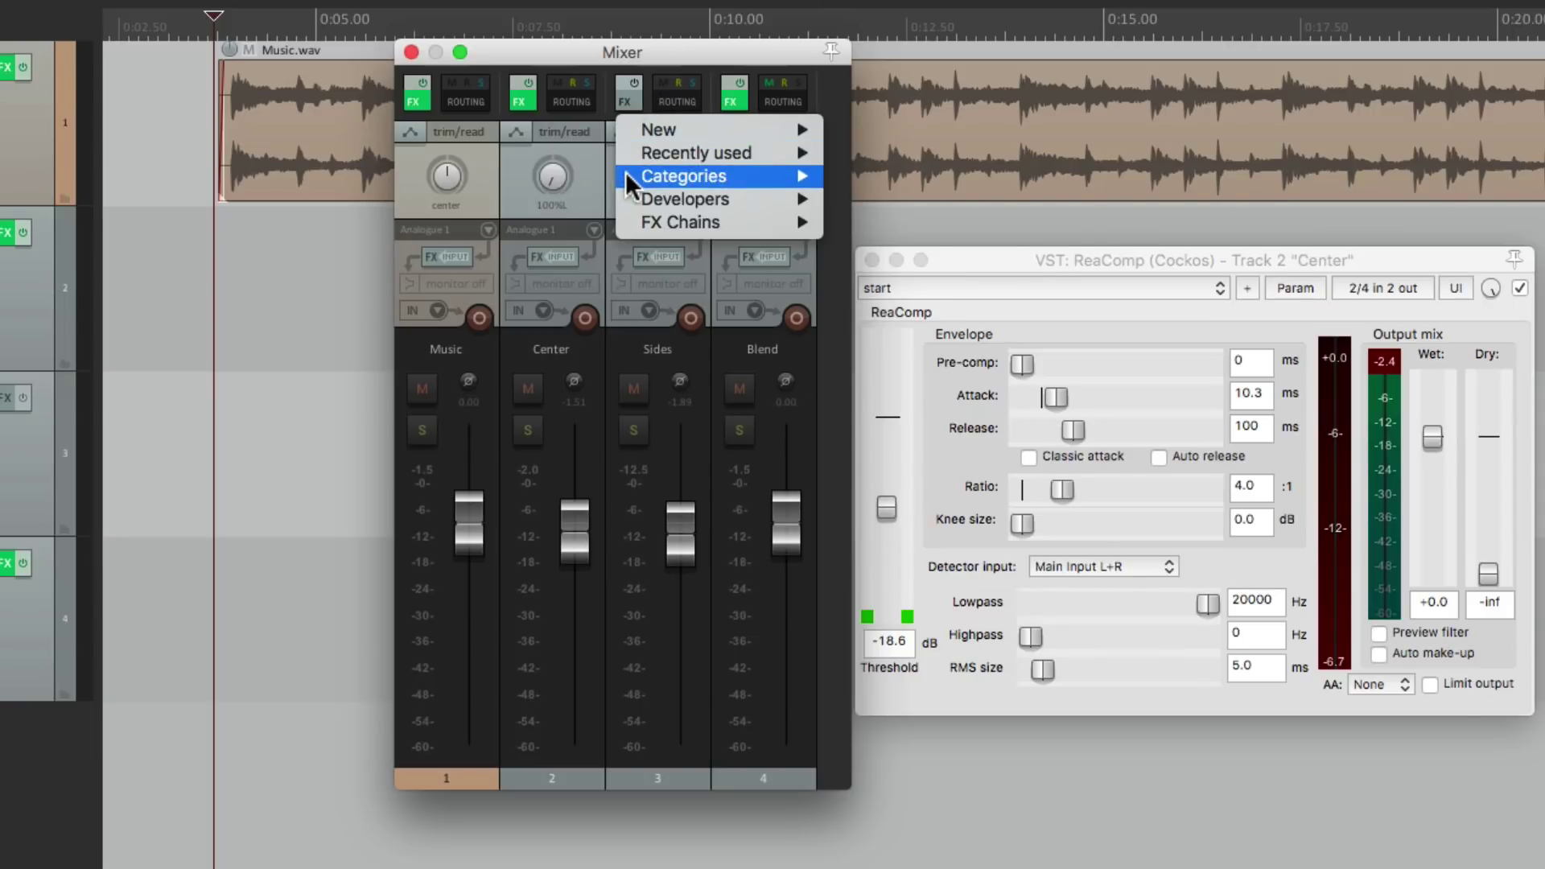
mouse_move(651, 175)
mouse_move(861, 209)
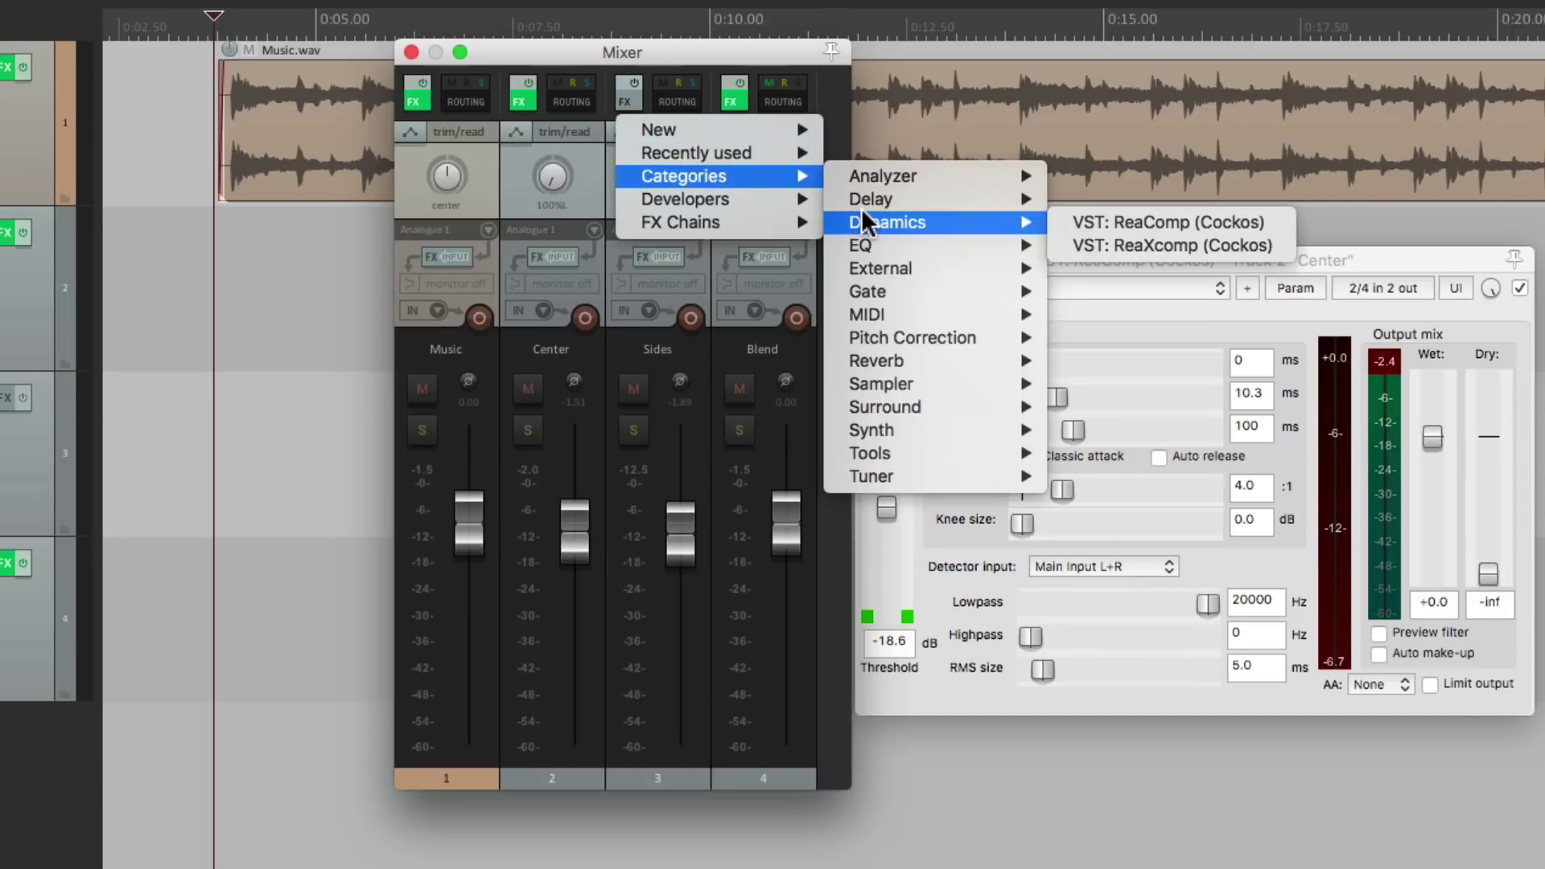
click(1061, 225)
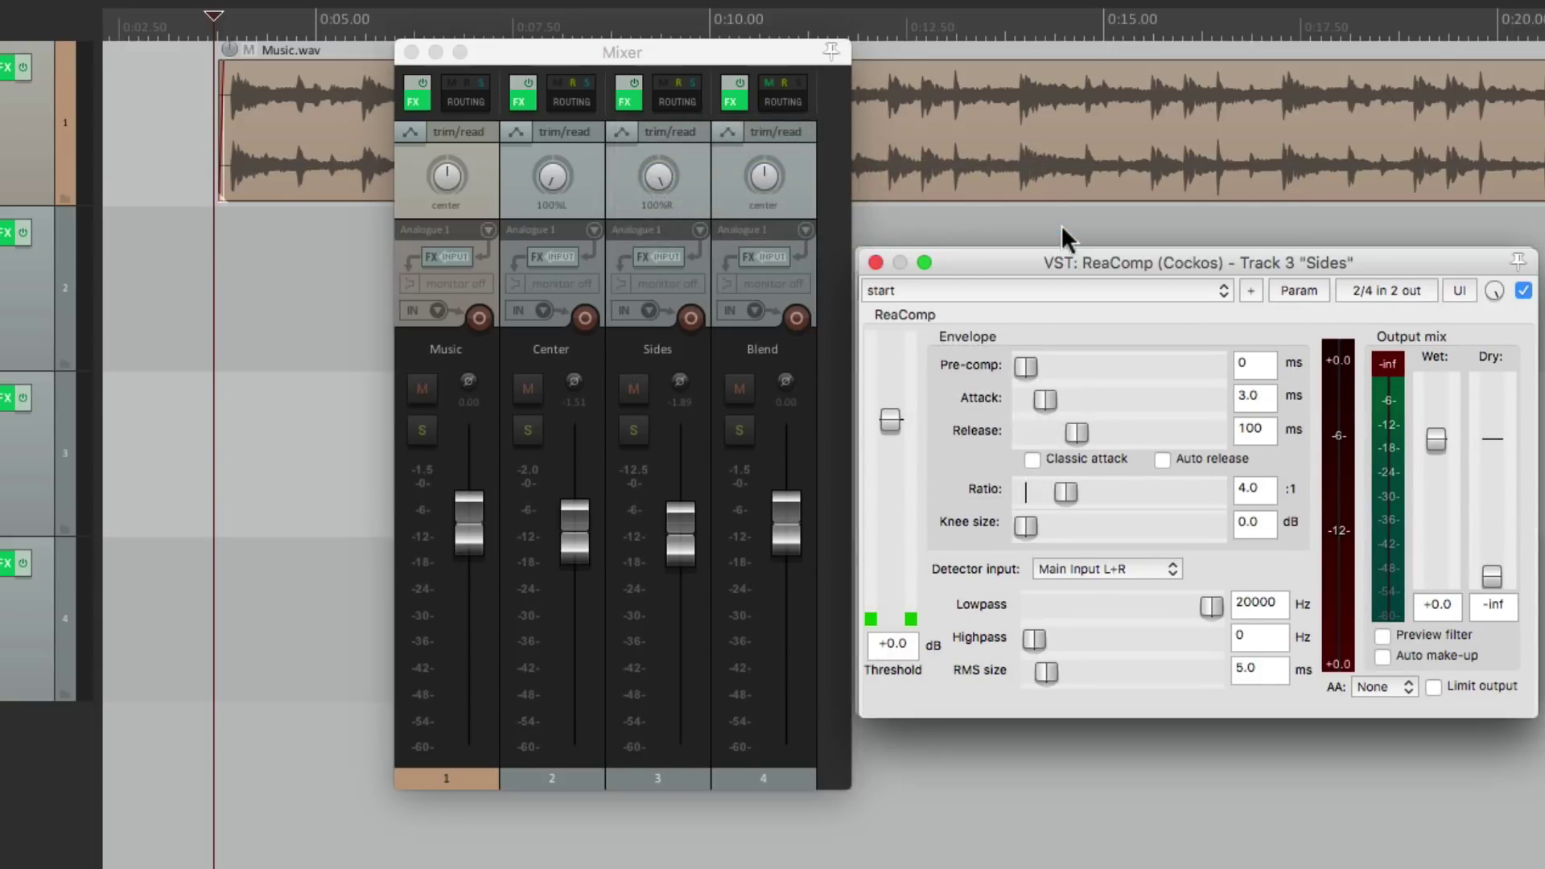
- With Center muted, lower the Sides ReaComp threshold to -25.8 dB while listening
click(528, 389)
double_click(682, 528)
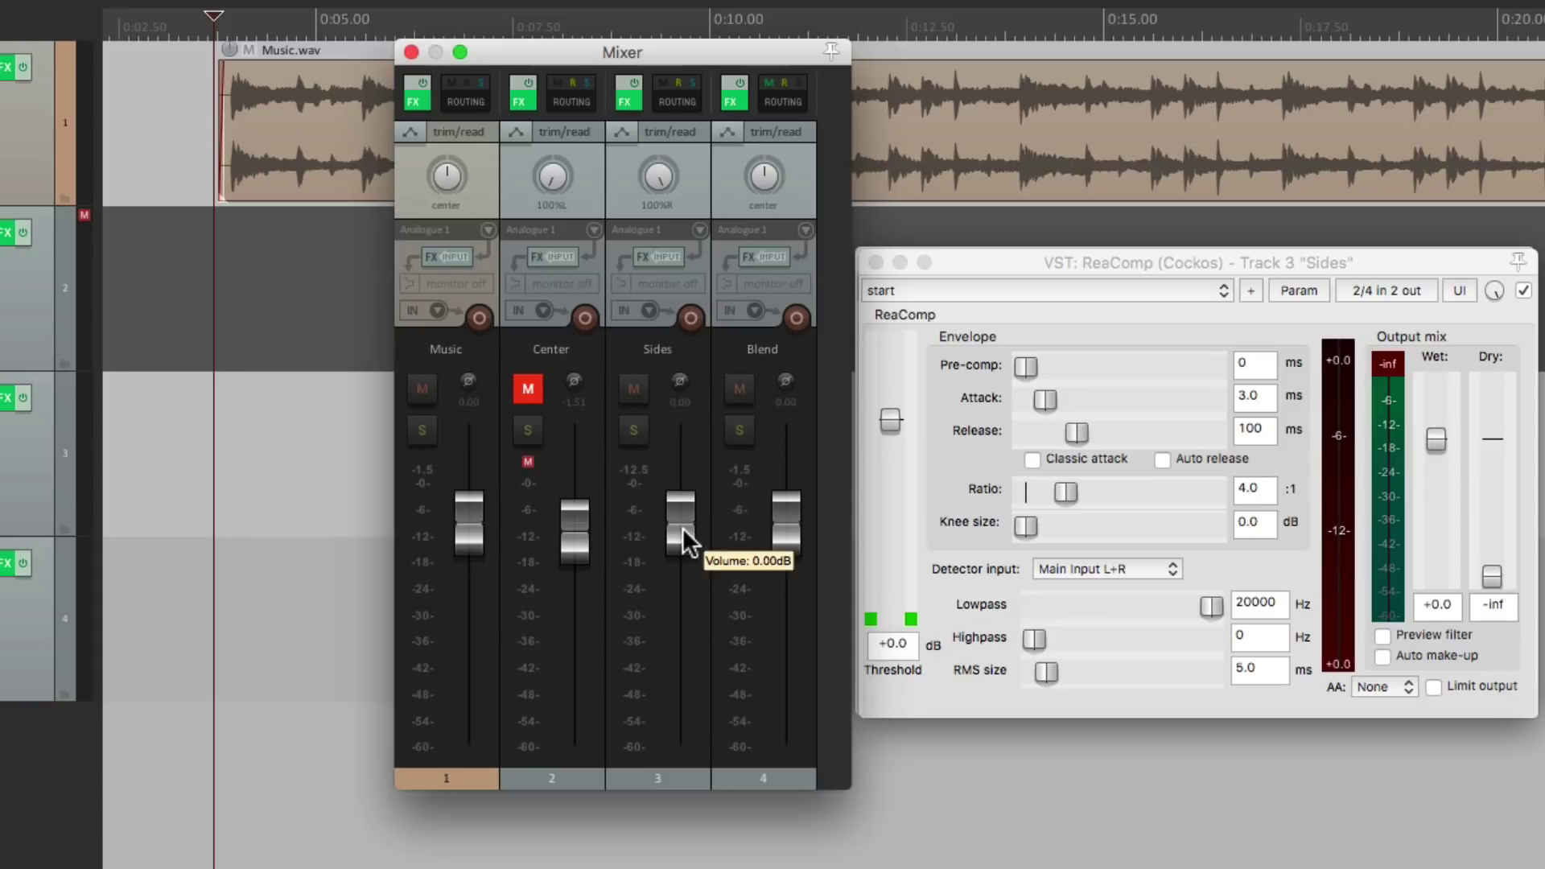
key(space)
drag(890, 419, 889, 538)
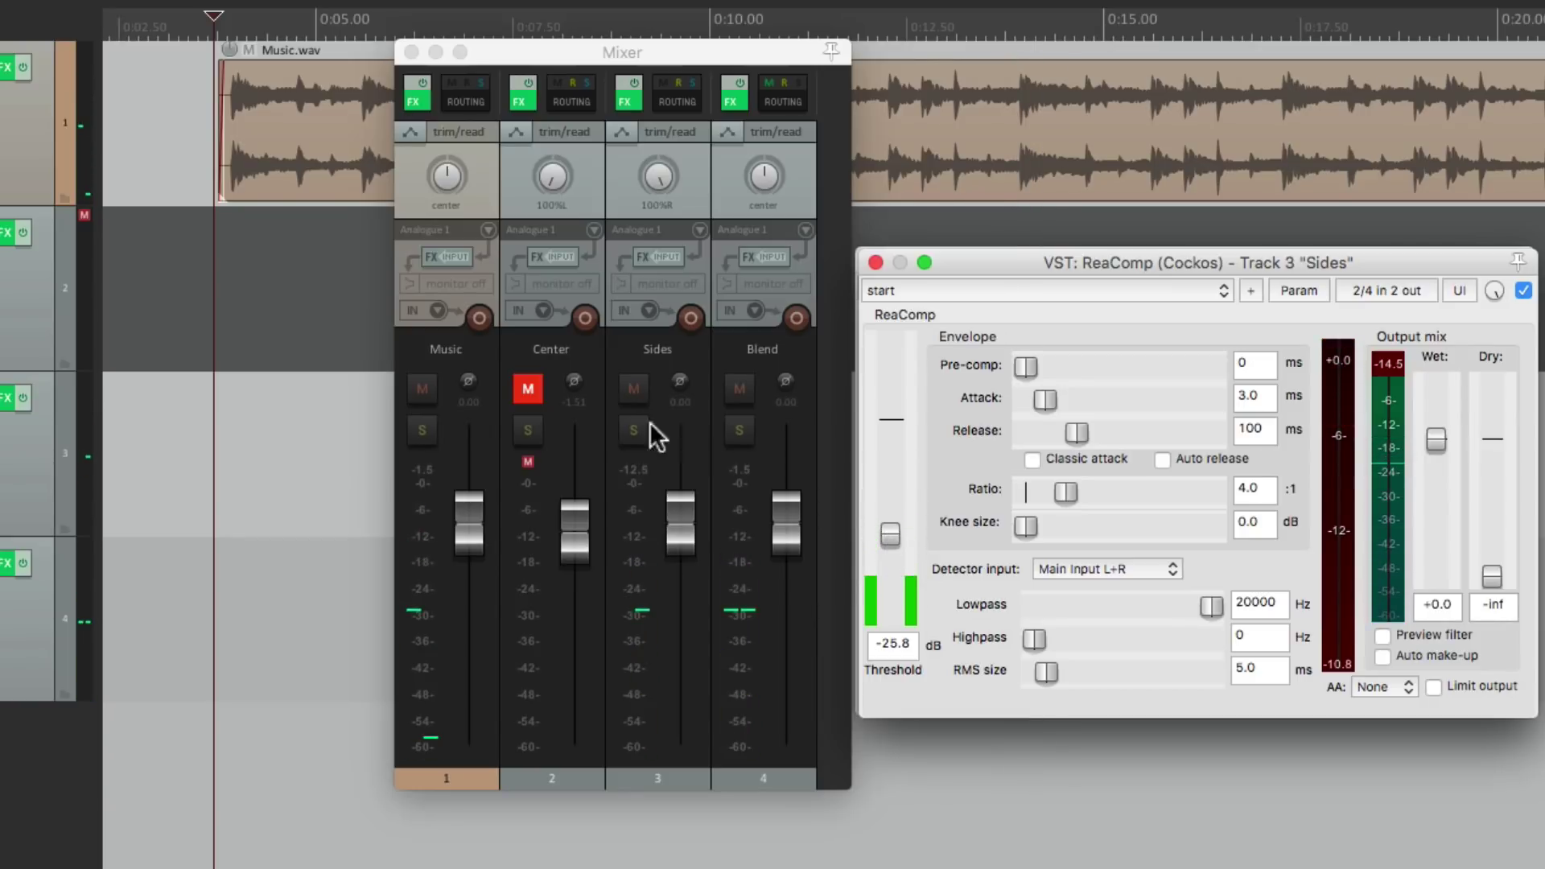
- Unmute Center and pull the Center fader down to -2.32 dB during playback
click(530, 389)
double_click(582, 520)
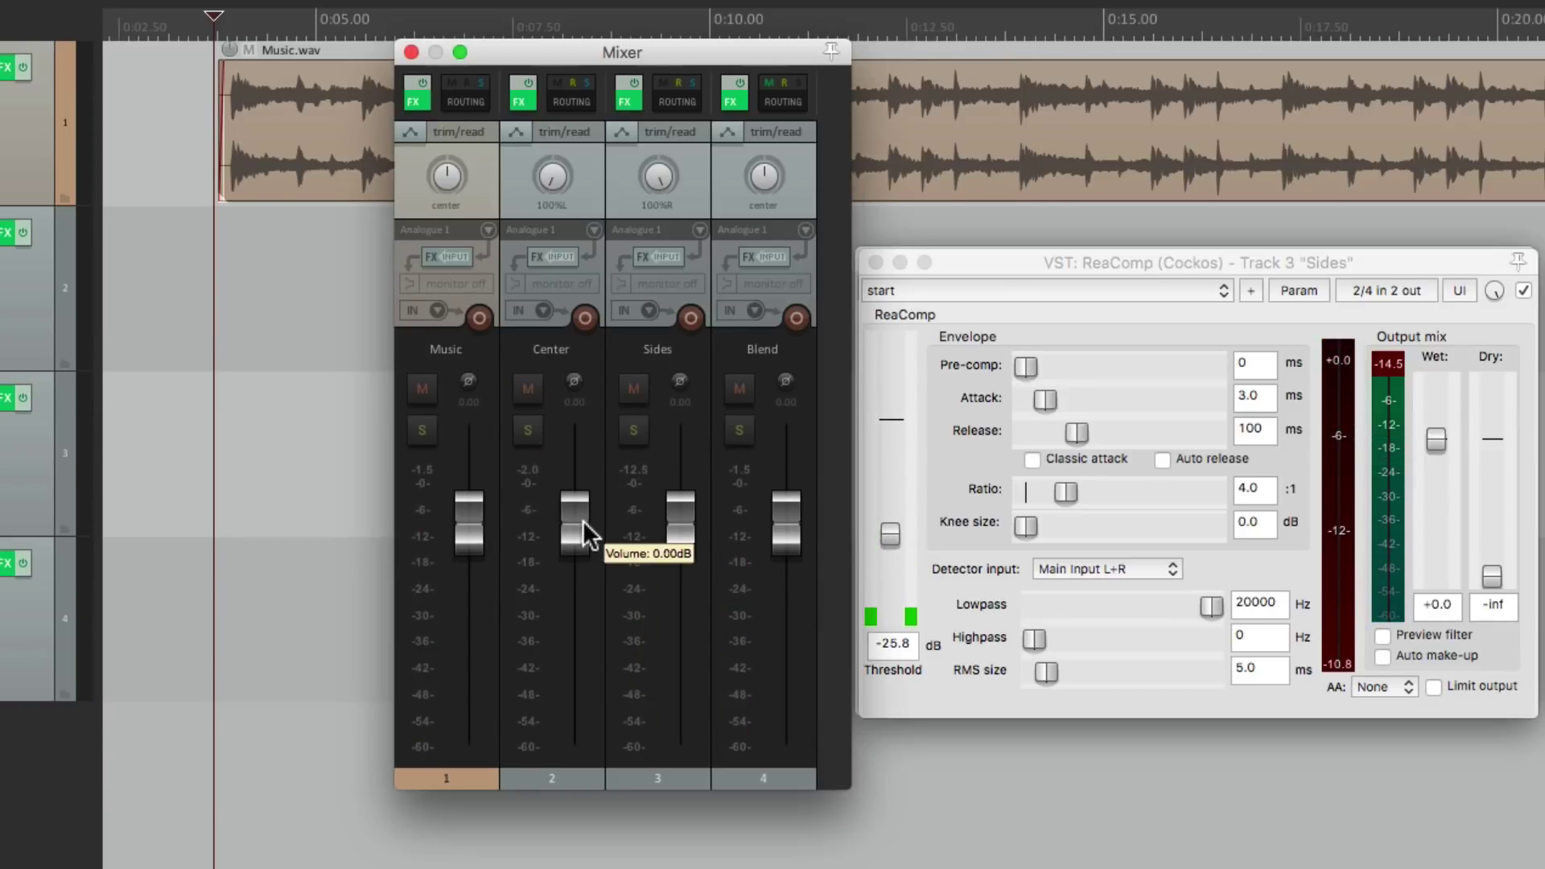
key(space)
mouse_move(681, 526)
mouse_down()
mouse_move(682, 670)
mouse_move(683, 538)
mouse_up()
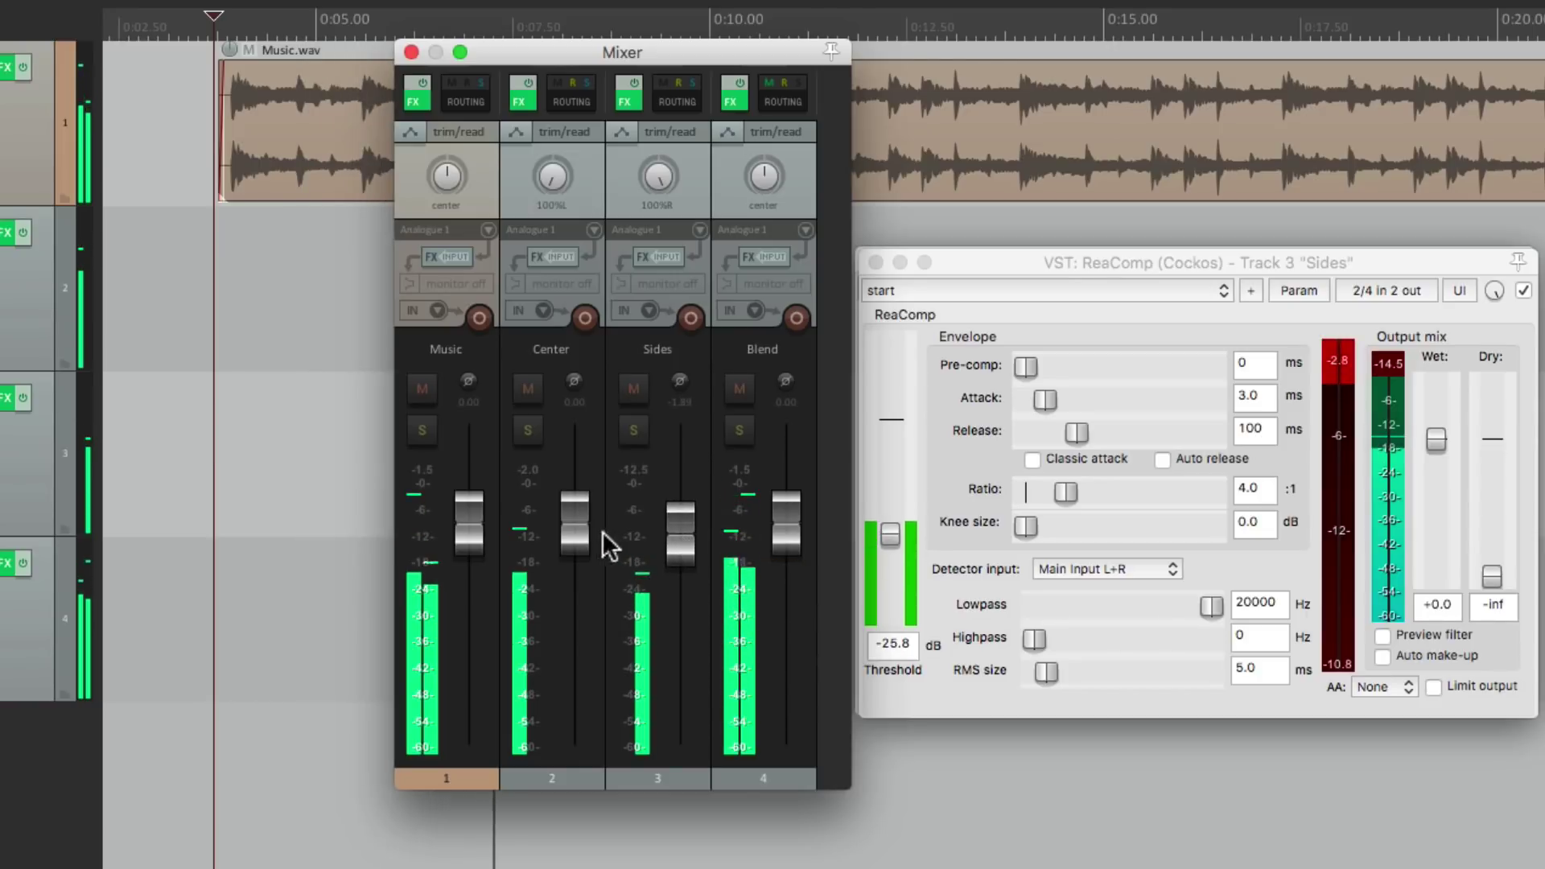
mouse_move(581, 541)
mouse_down()
mouse_move(581, 621)
mouse_move(587, 552)
mouse_up()
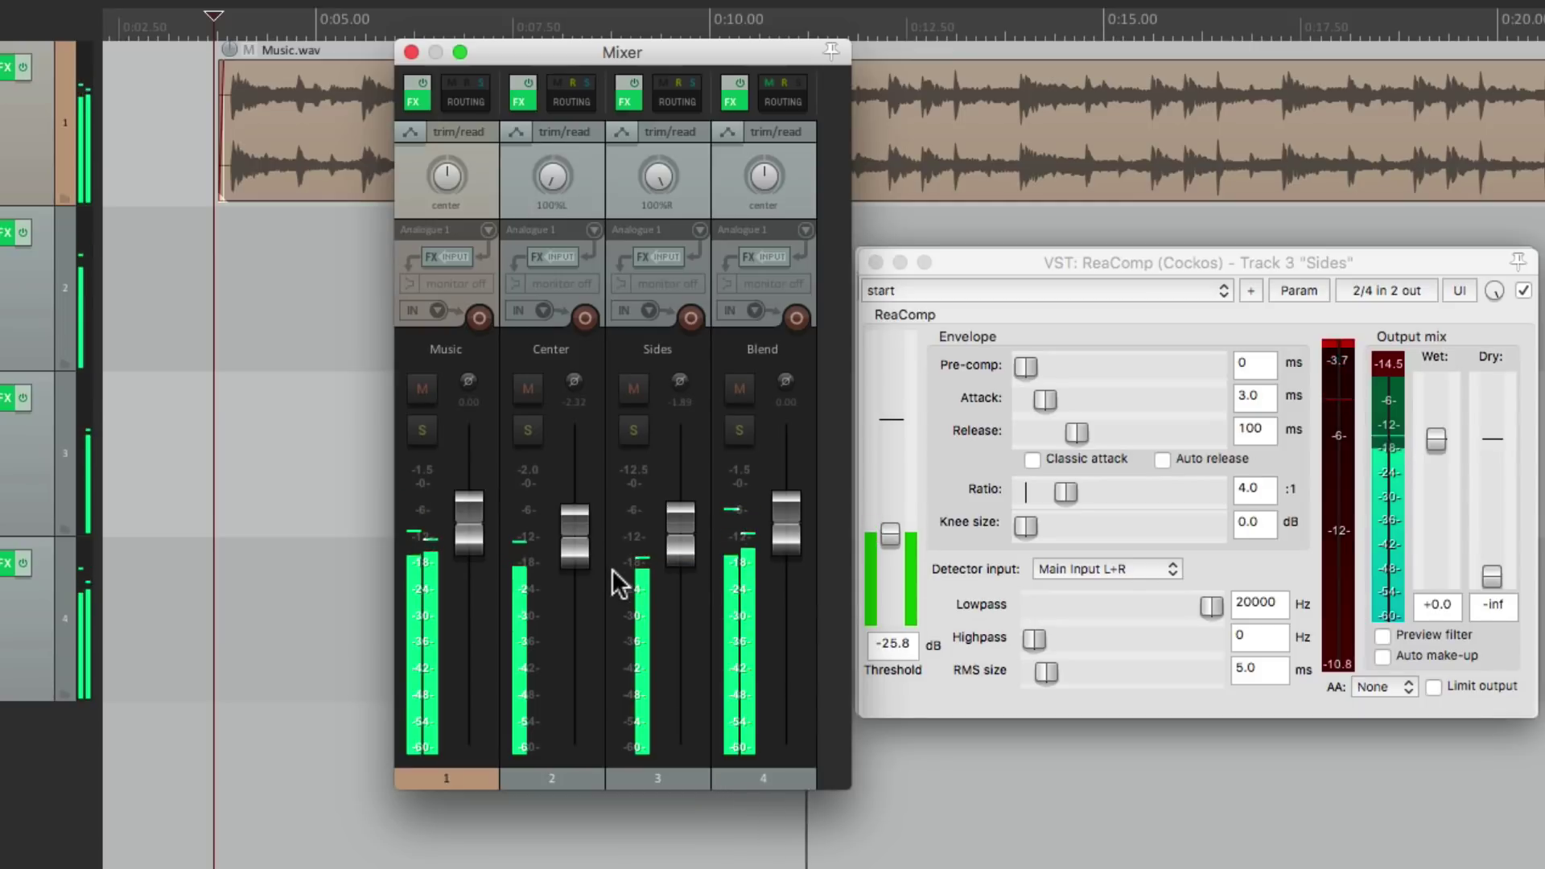
key(space)
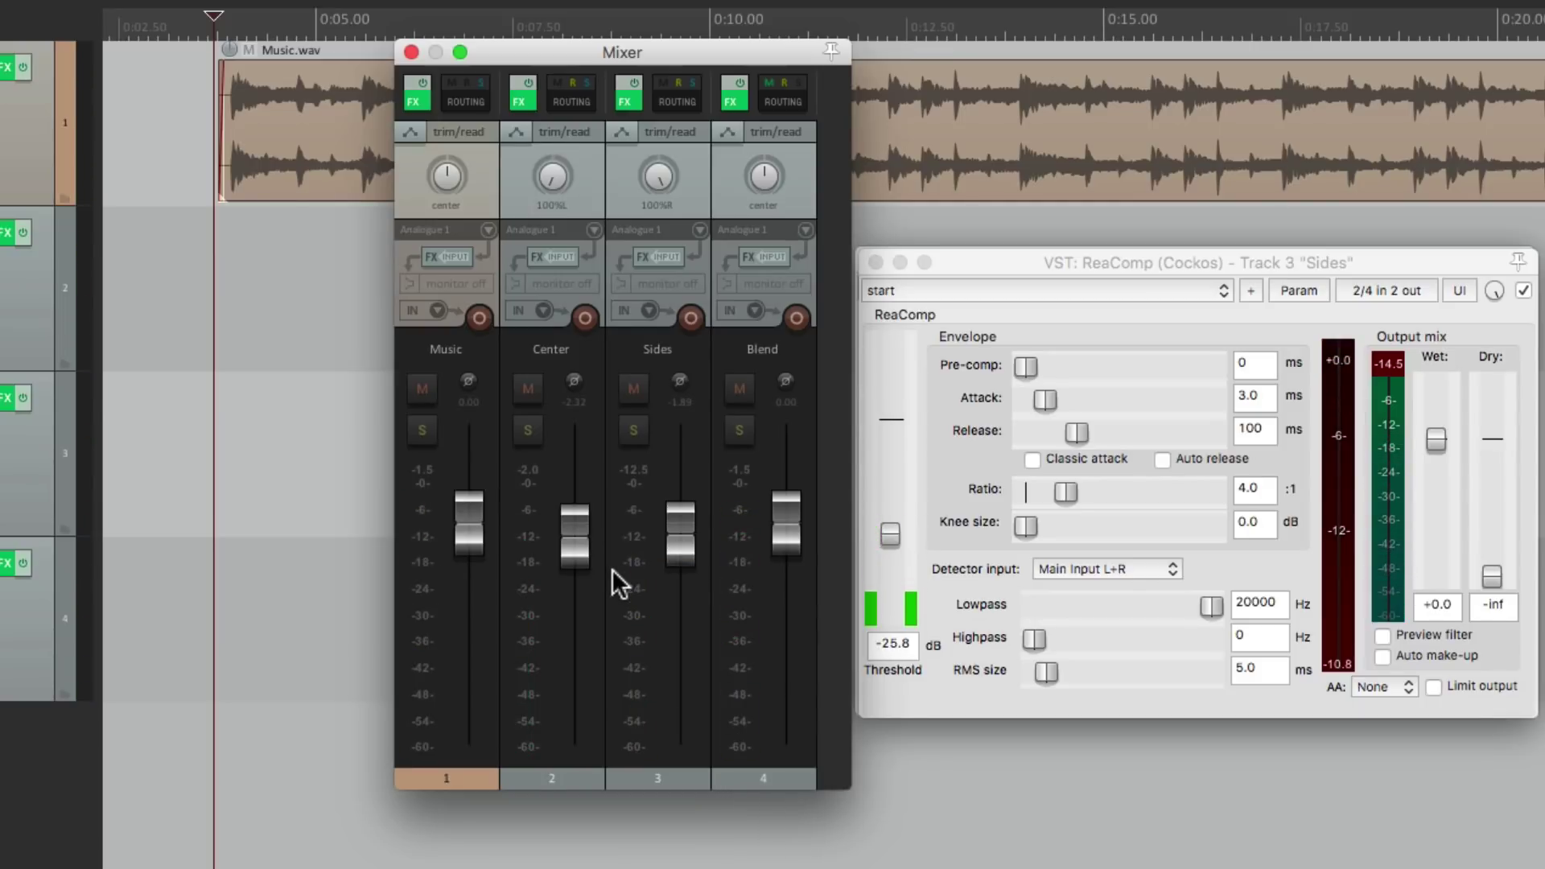
- Mute the Sides track and add ReaEQ to the Center track
click(634, 390)
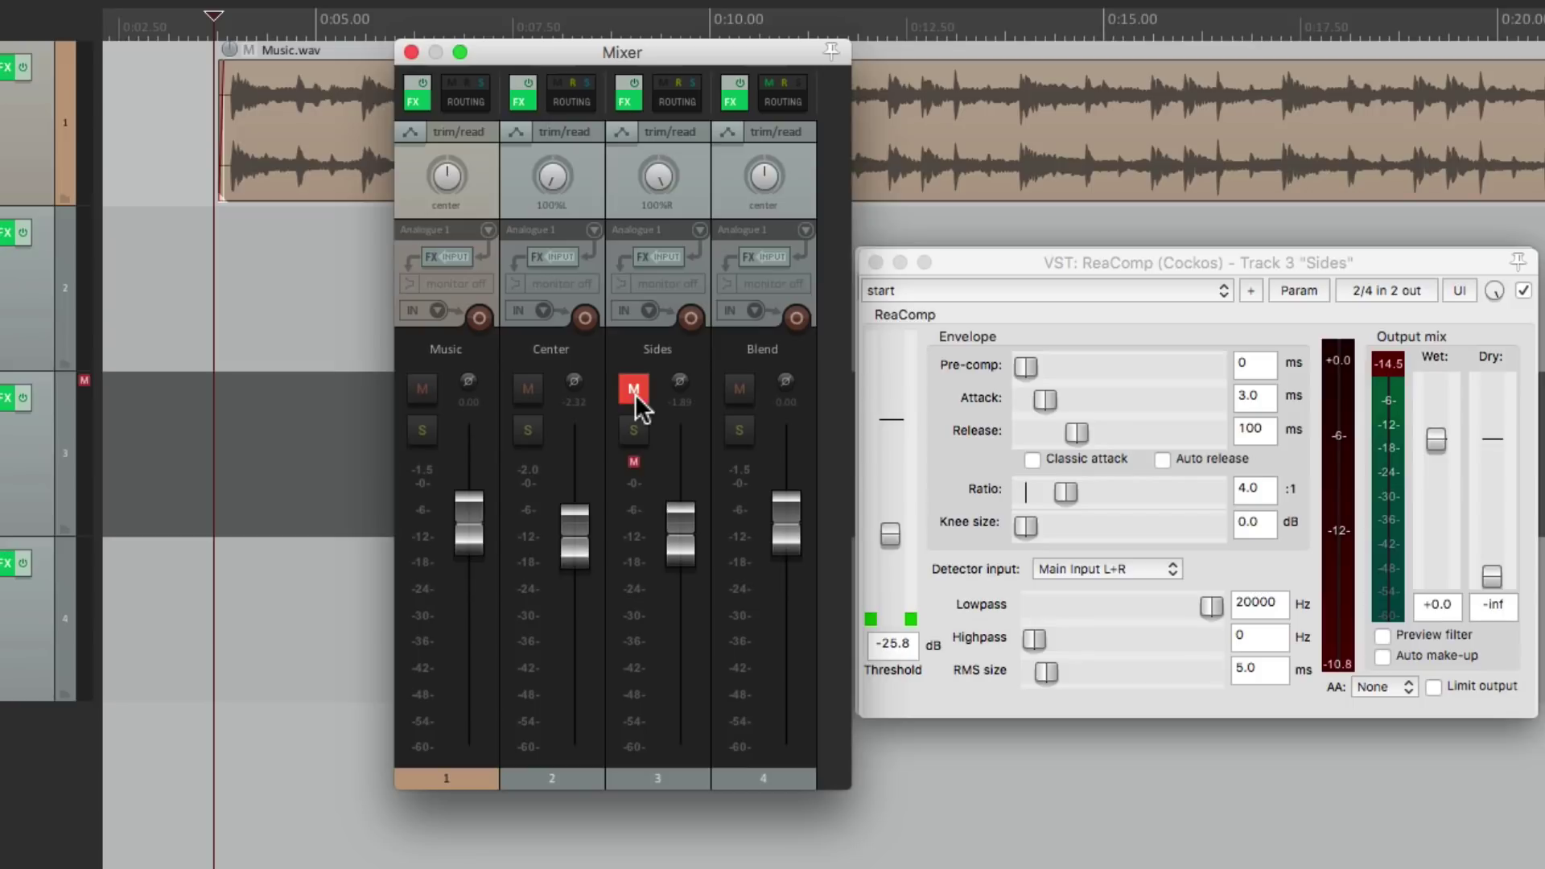
right_click(508, 98)
mouse_move(532, 214)
mouse_move(829, 281)
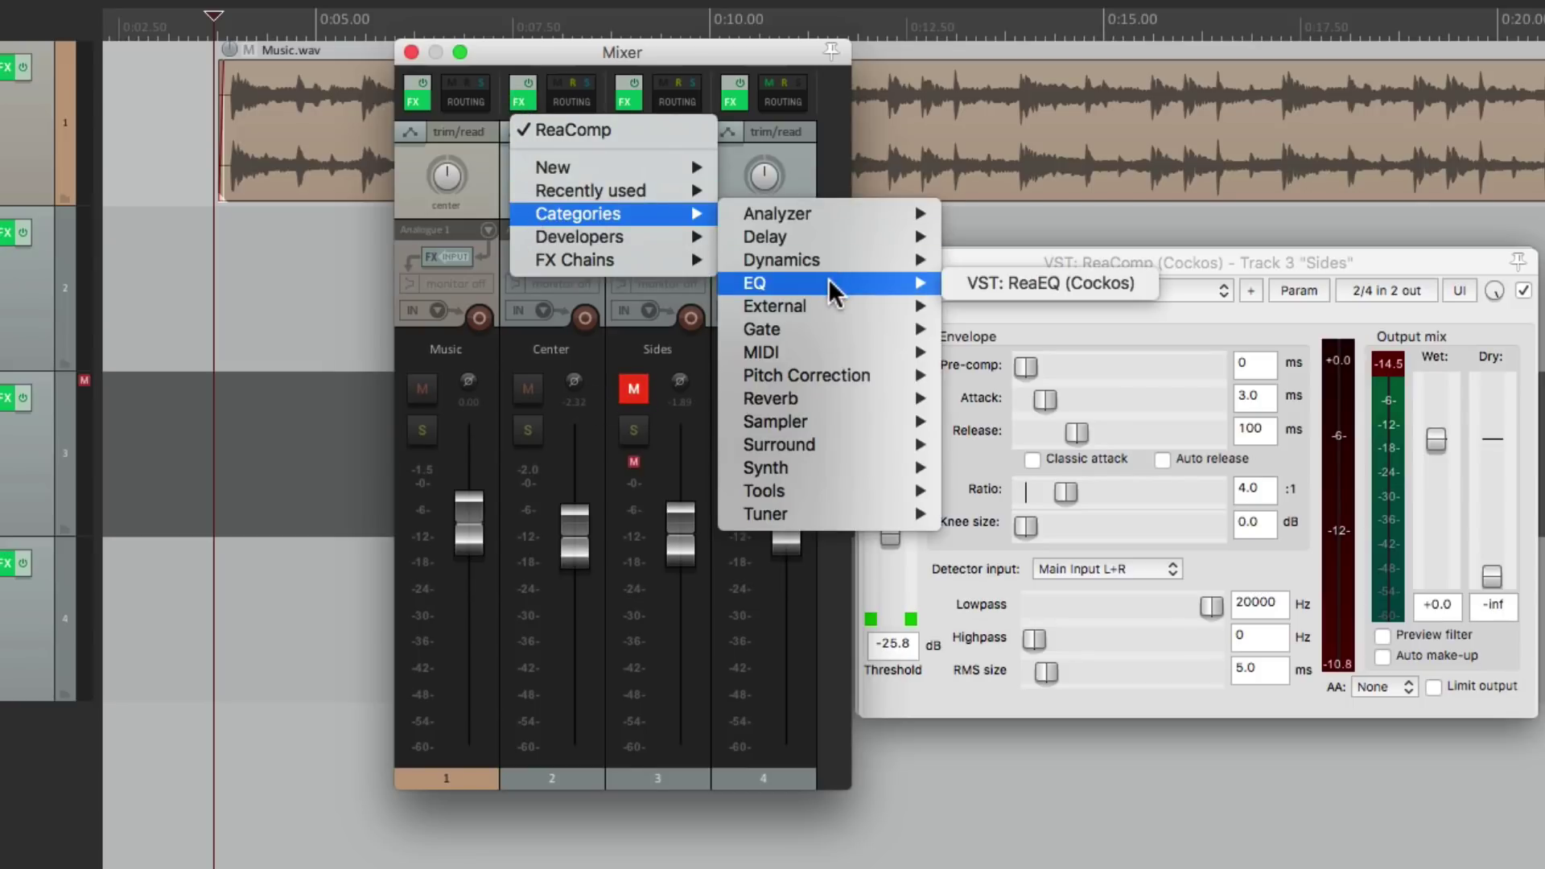
click(977, 277)
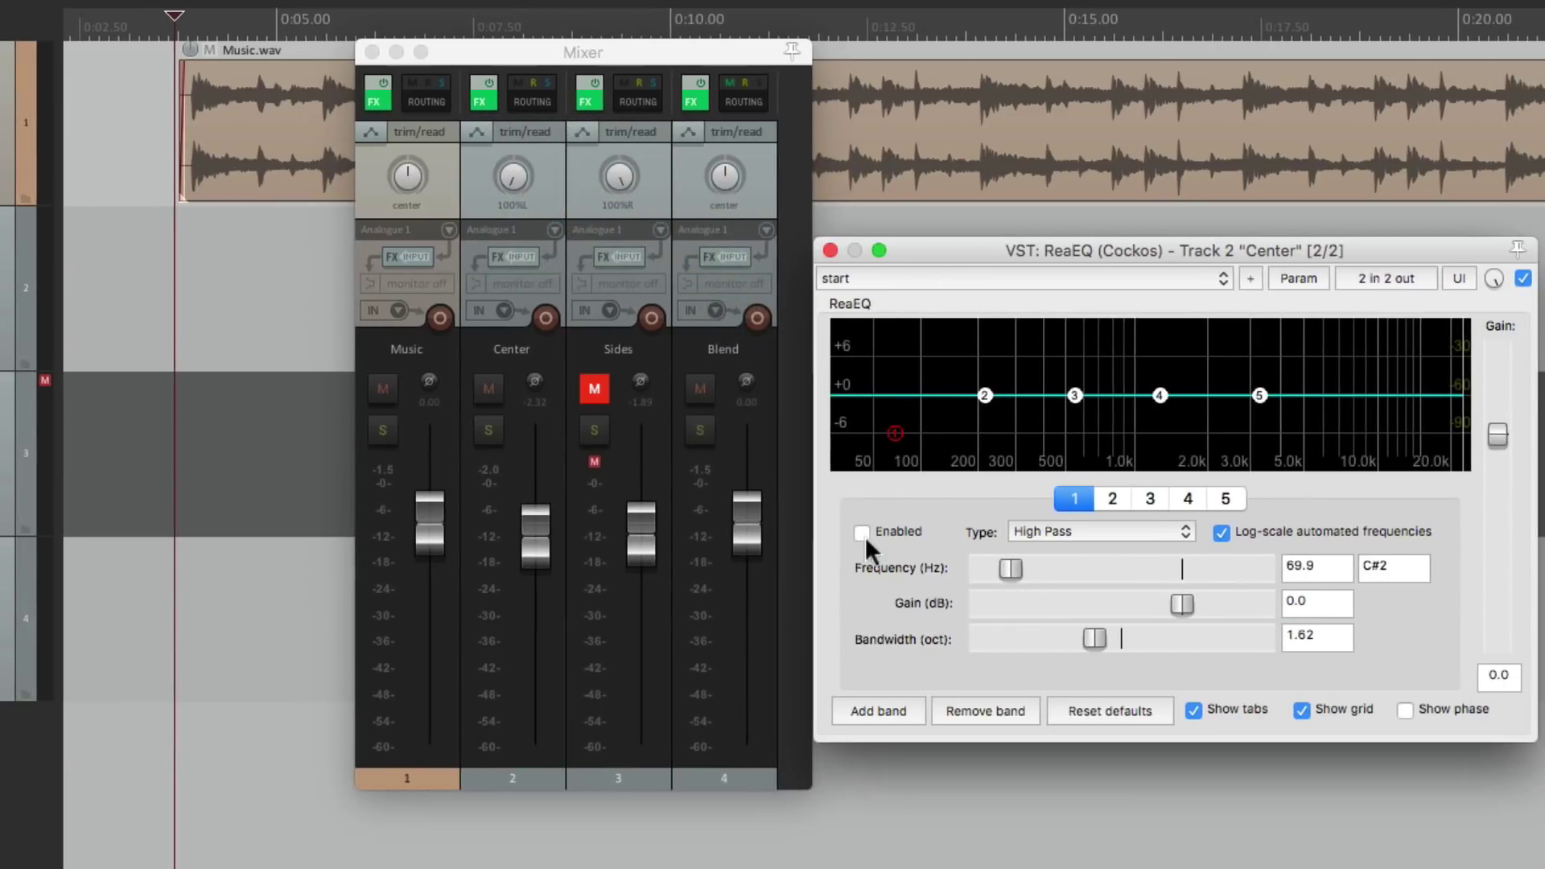
- Enable a 78.3 Hz high-pass and boost band 4 by 4.2 dB at 1705.2 Hz
click(862, 532)
key(space)
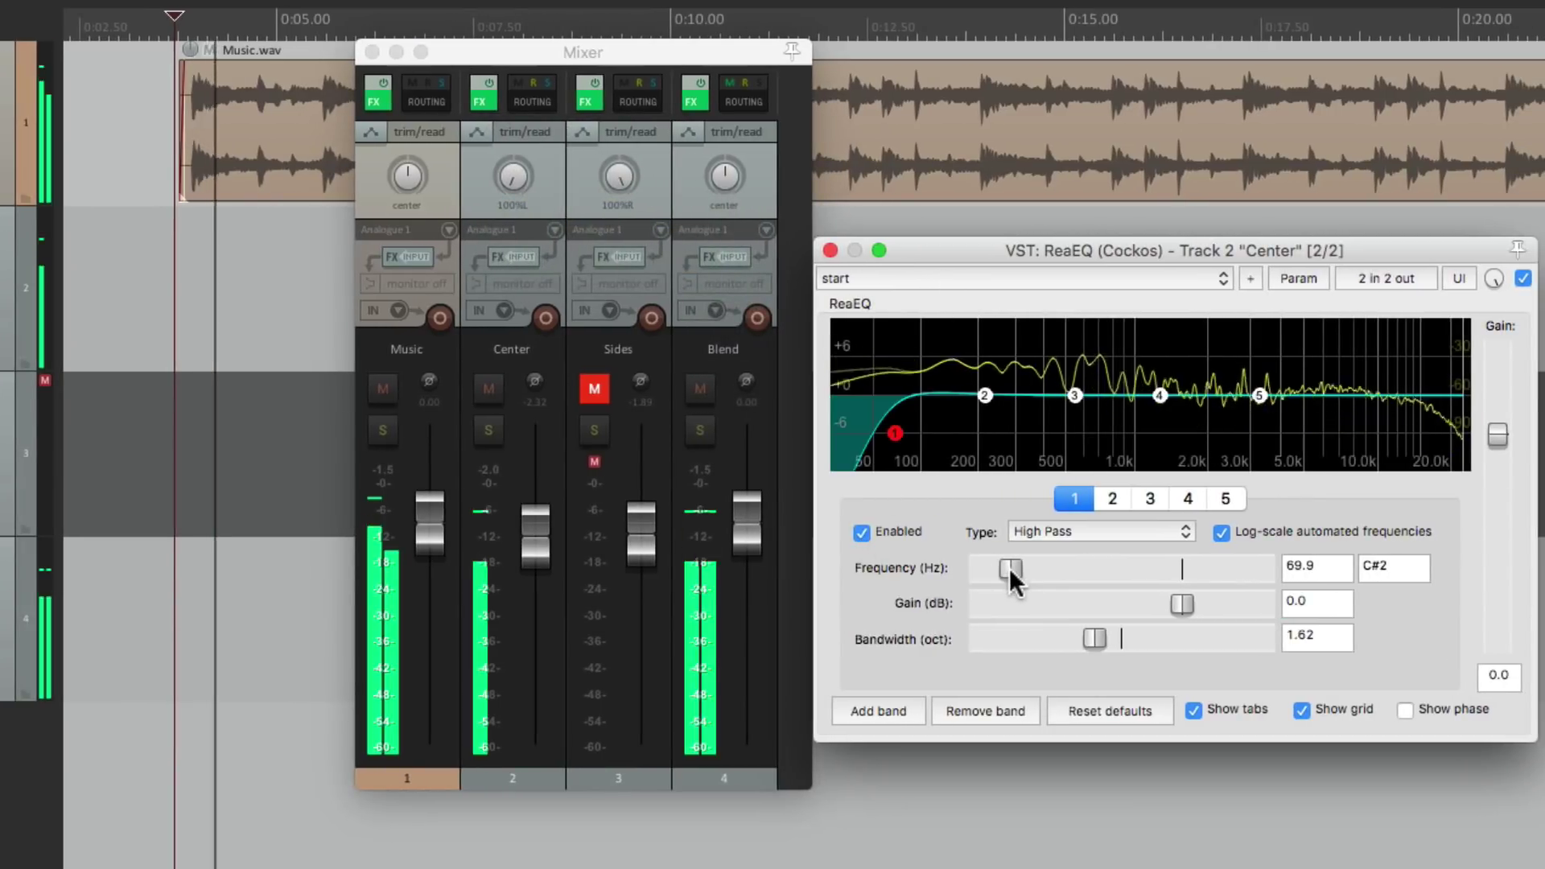
mouse_move(1009, 567)
mouse_down()
mouse_move(1075, 571)
mouse_move(1016, 581)
mouse_up()
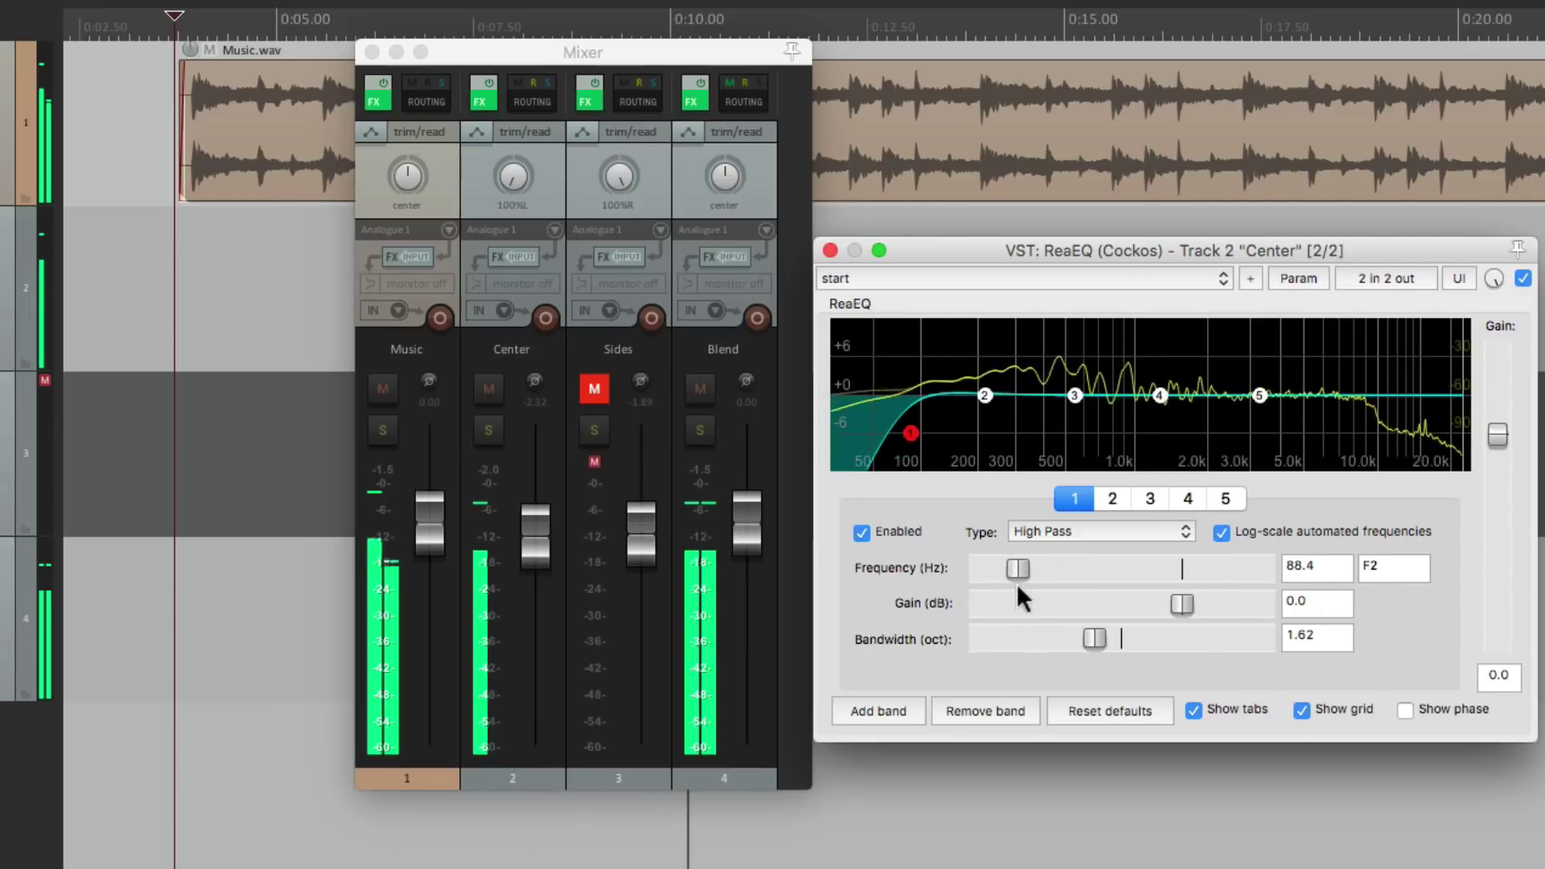
key(space)
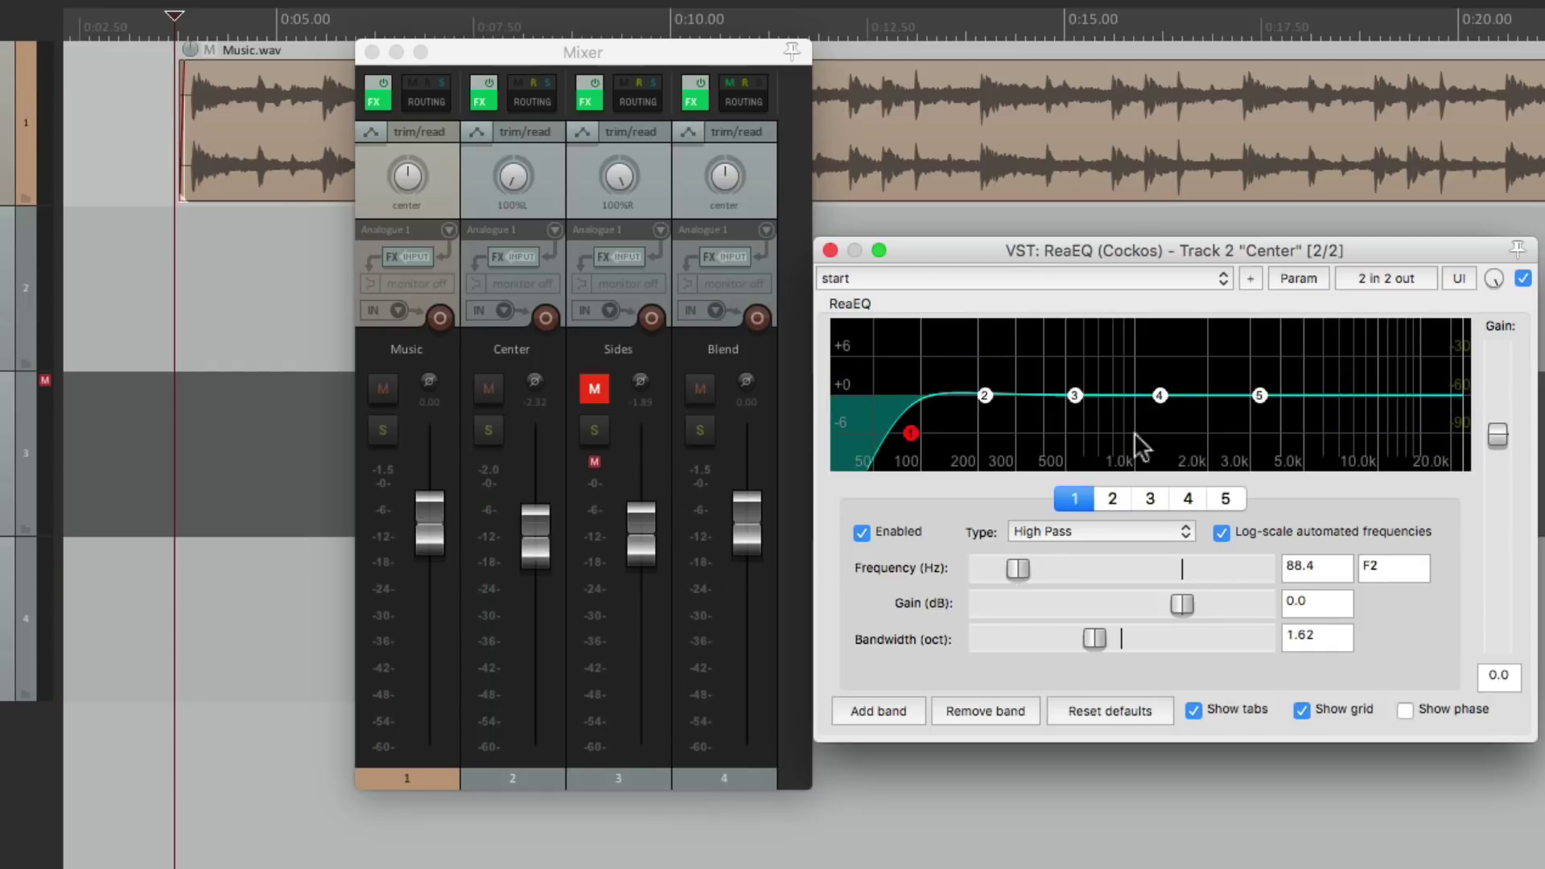
key(space)
drag(1161, 398, 1190, 372)
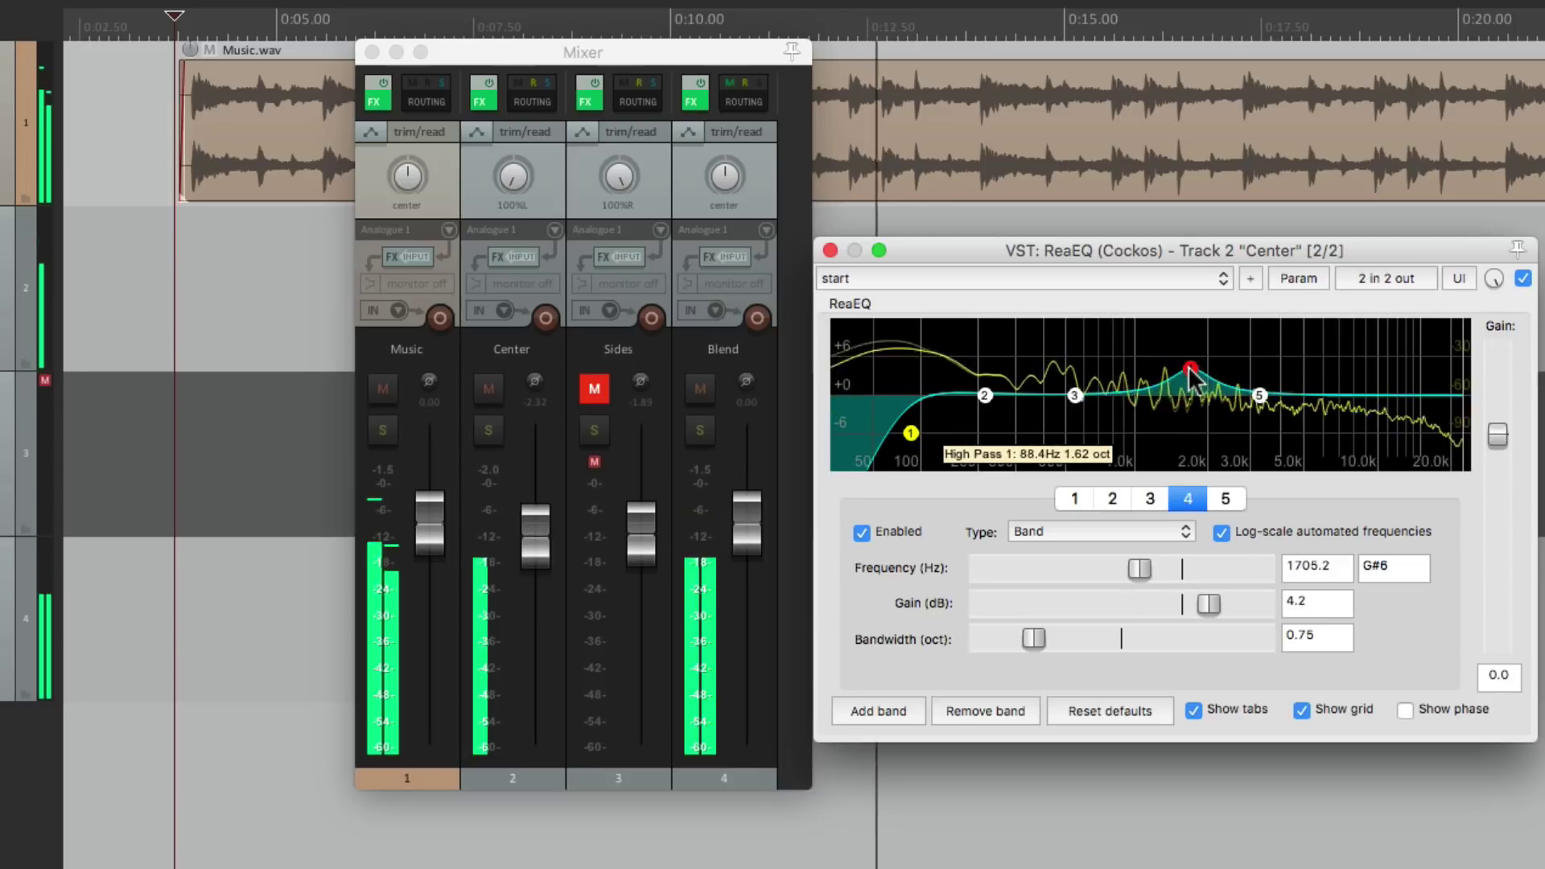
mouse_move(904, 438)
mouse_down()
mouse_move(879, 438)
mouse_move(900, 438)
mouse_up()
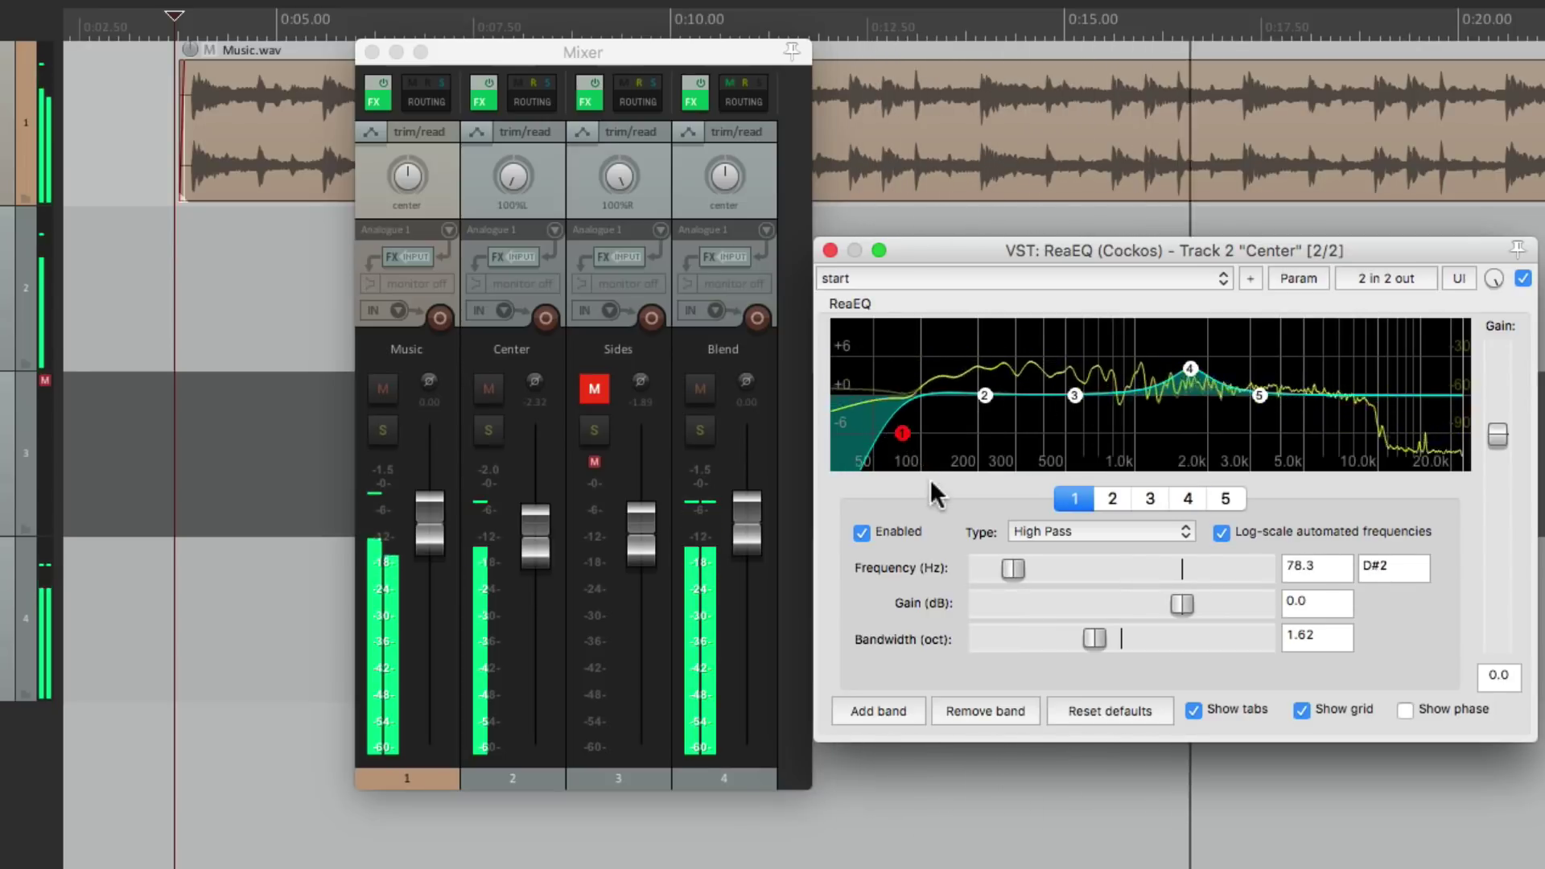
key(space)
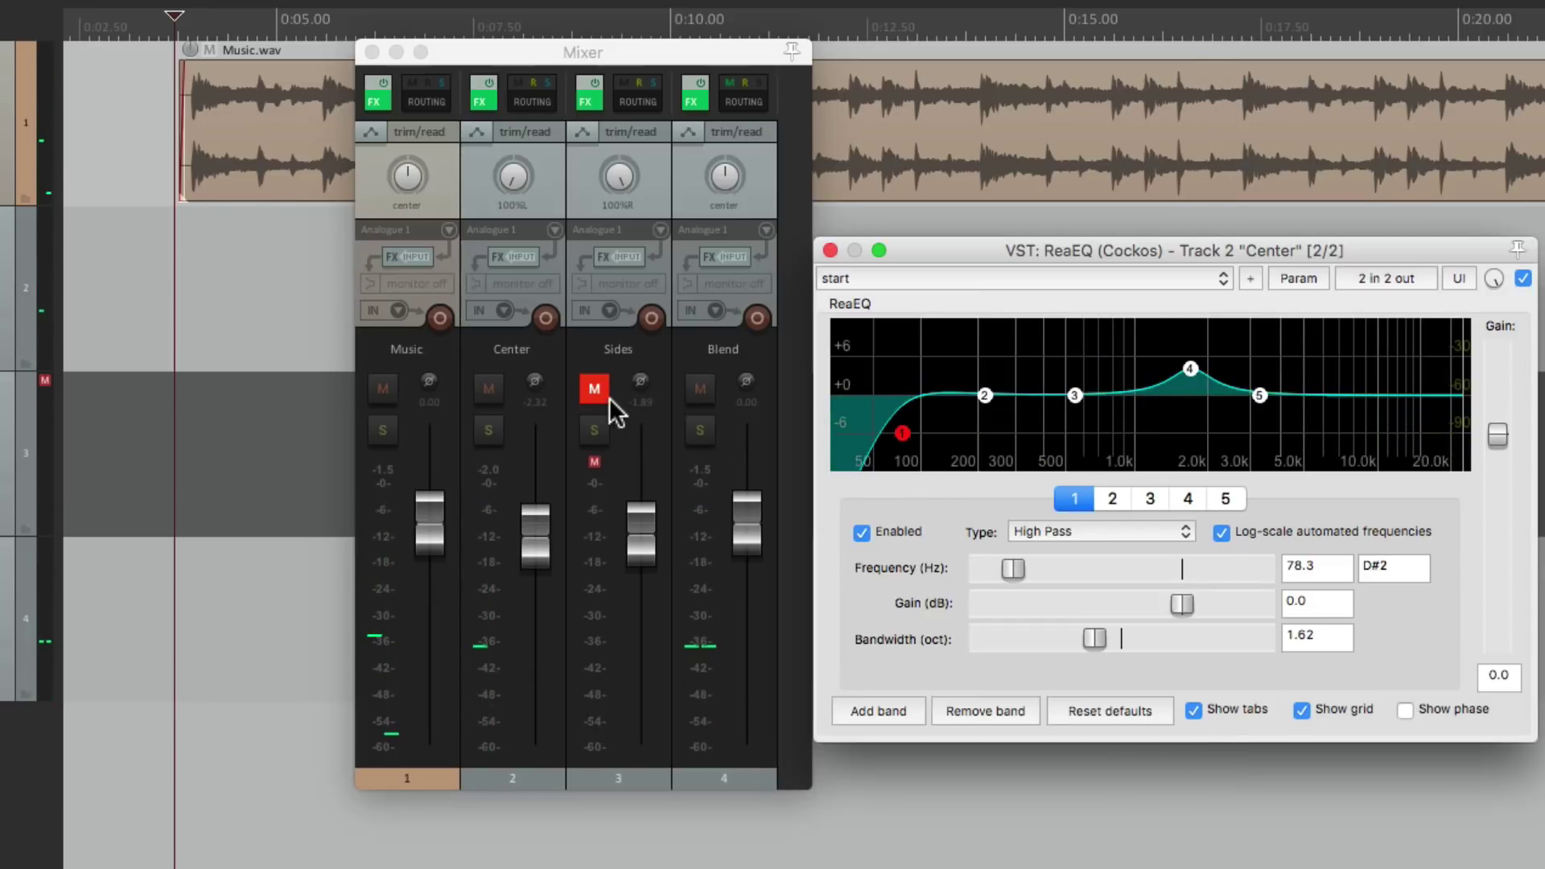
- Unmute the Sides track and fine-tune its fader level during playback
click(602, 393)
key(space)
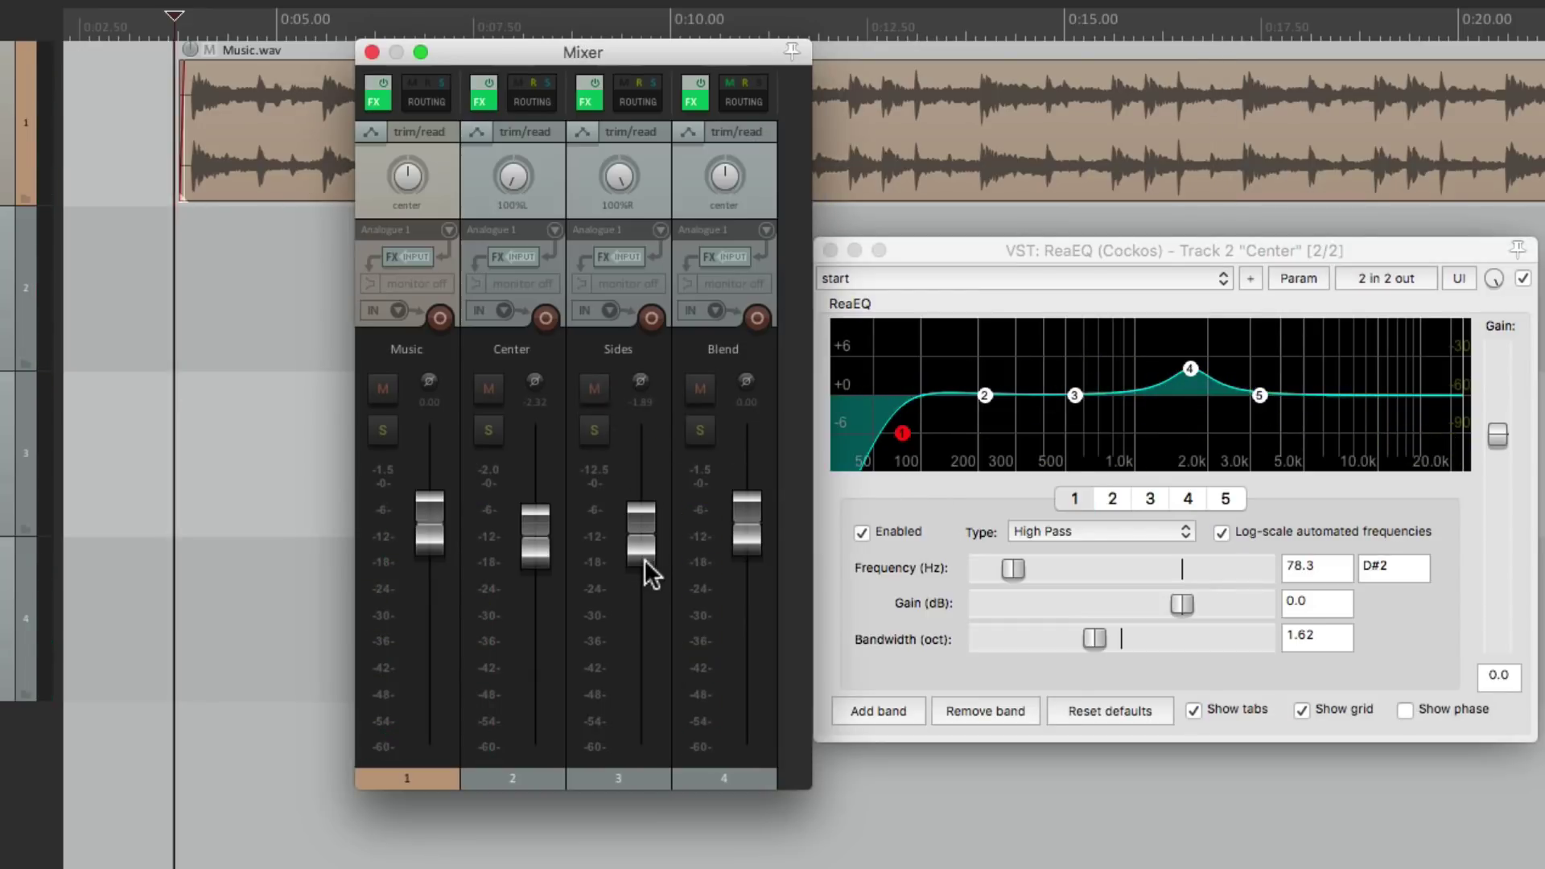
mouse_move(640, 535)
mouse_down()
mouse_move(629, 664)
mouse_move(621, 534)
mouse_up()
key(space)
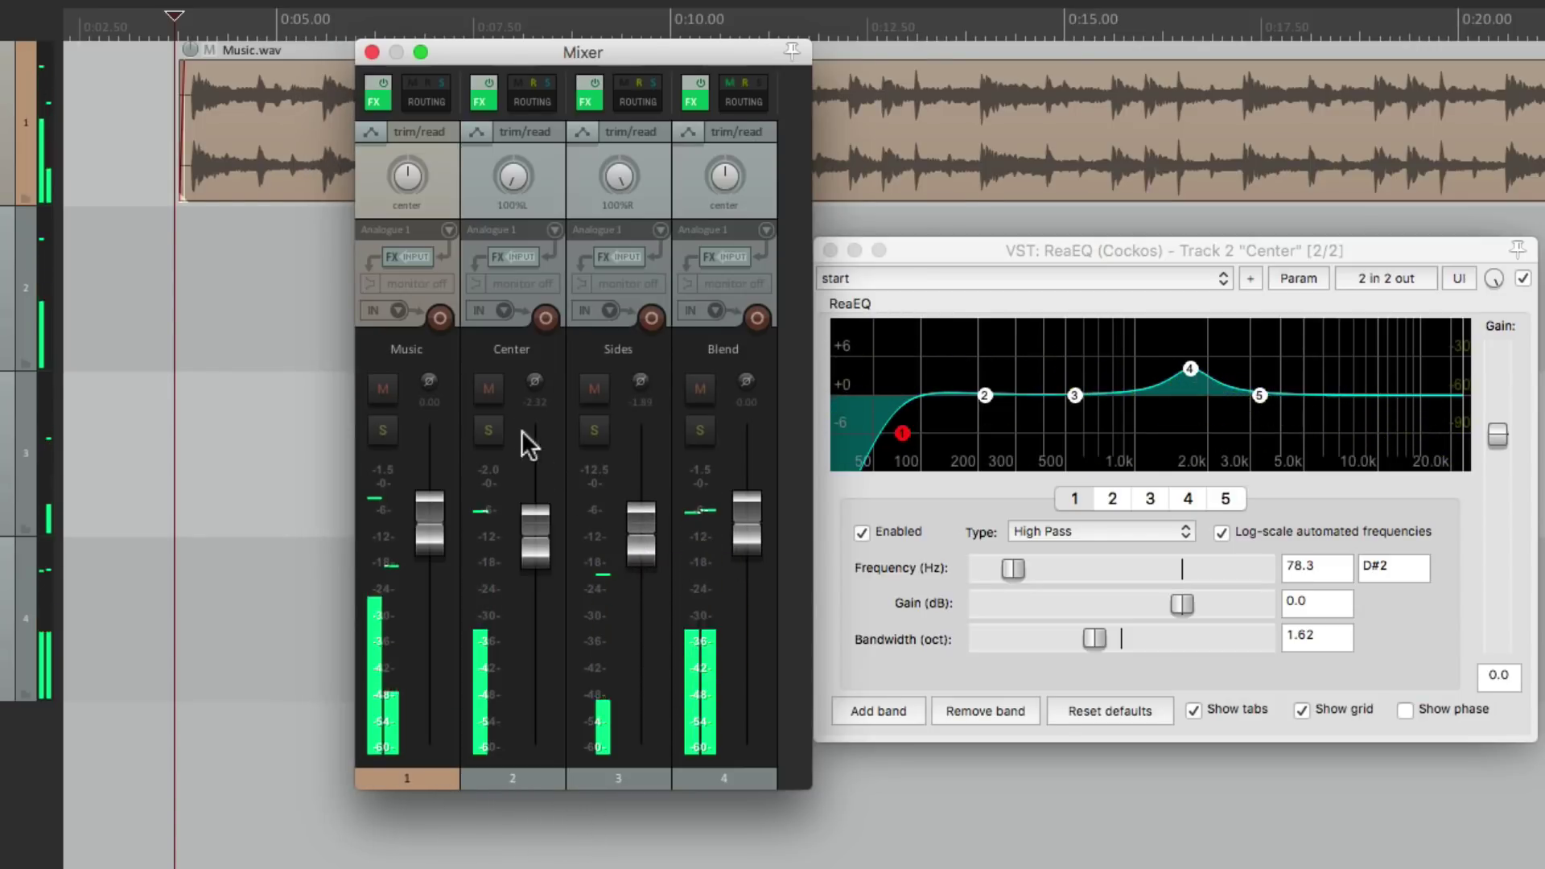
- Mute the Center track and add ReaEQ to the Sides track
click(496, 389)
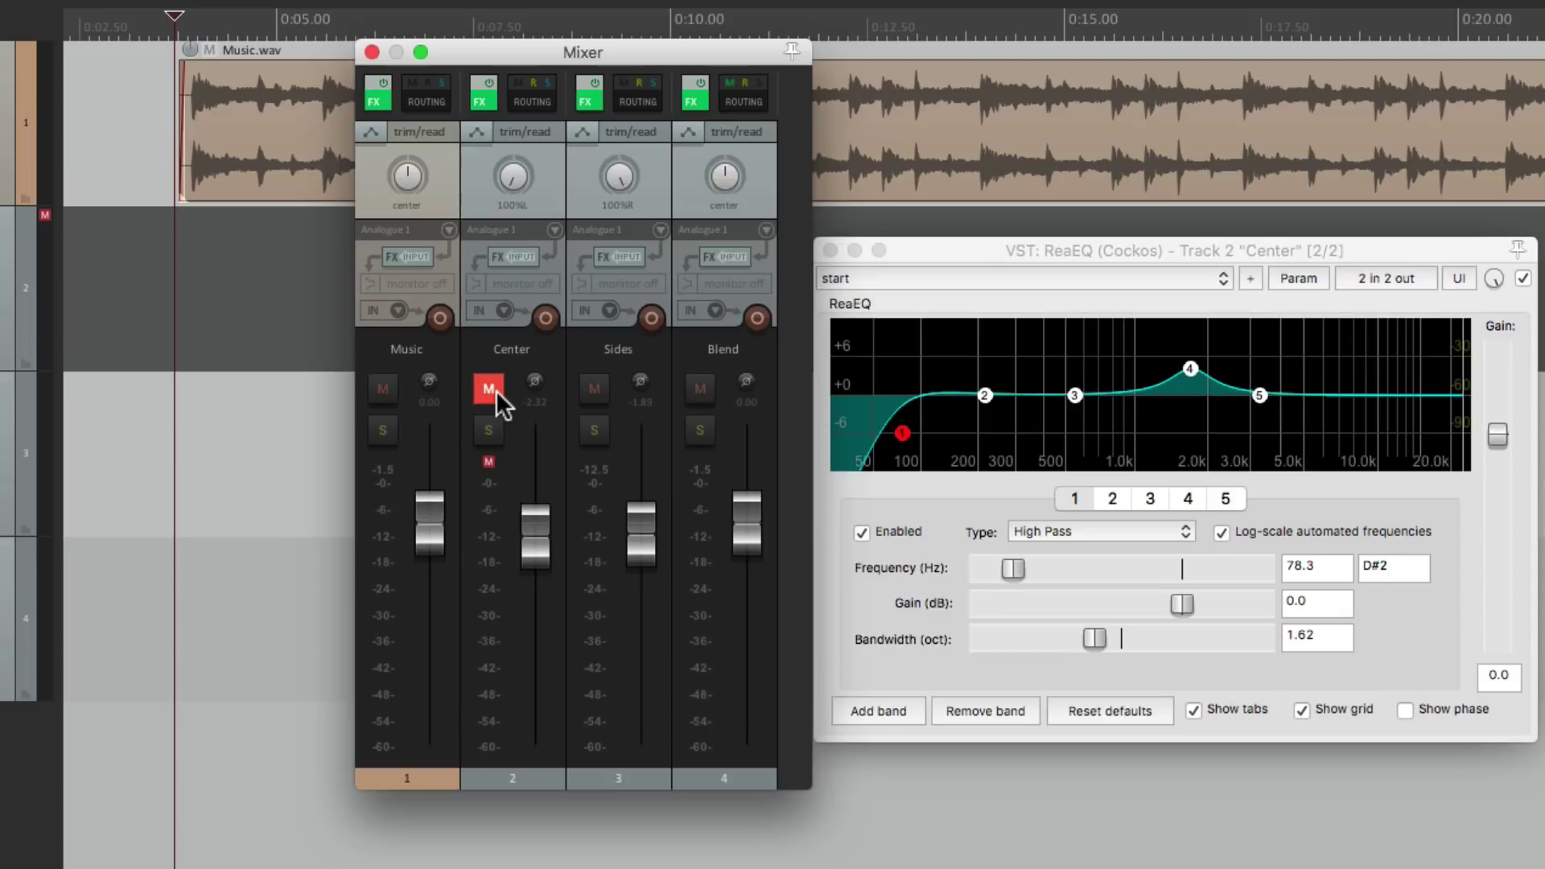
right_click(586, 100)
mouse_move(585, 212)
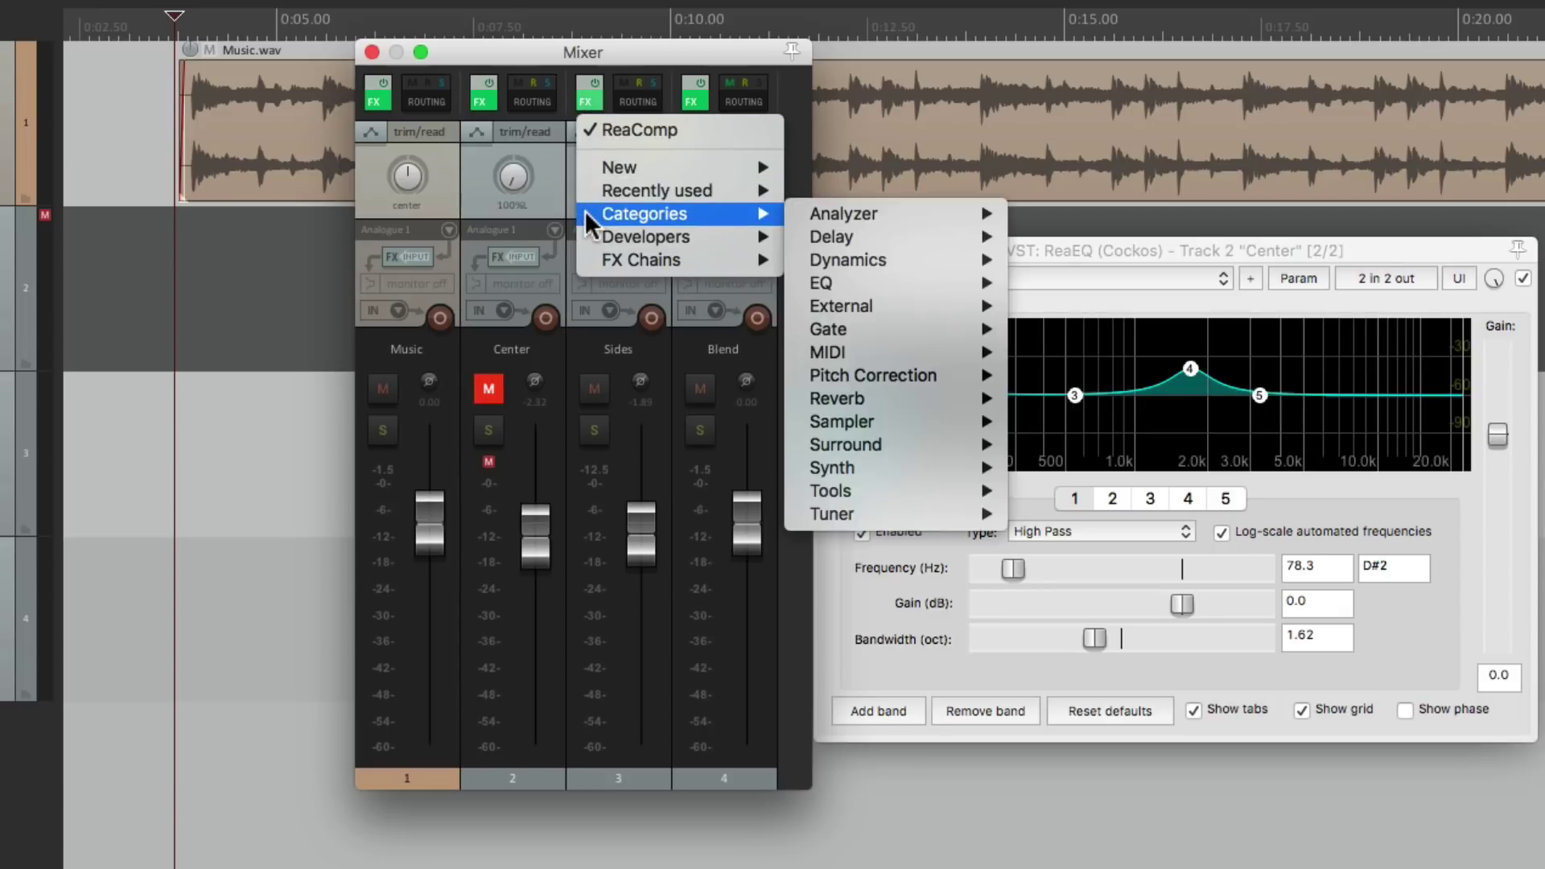
mouse_move(833, 282)
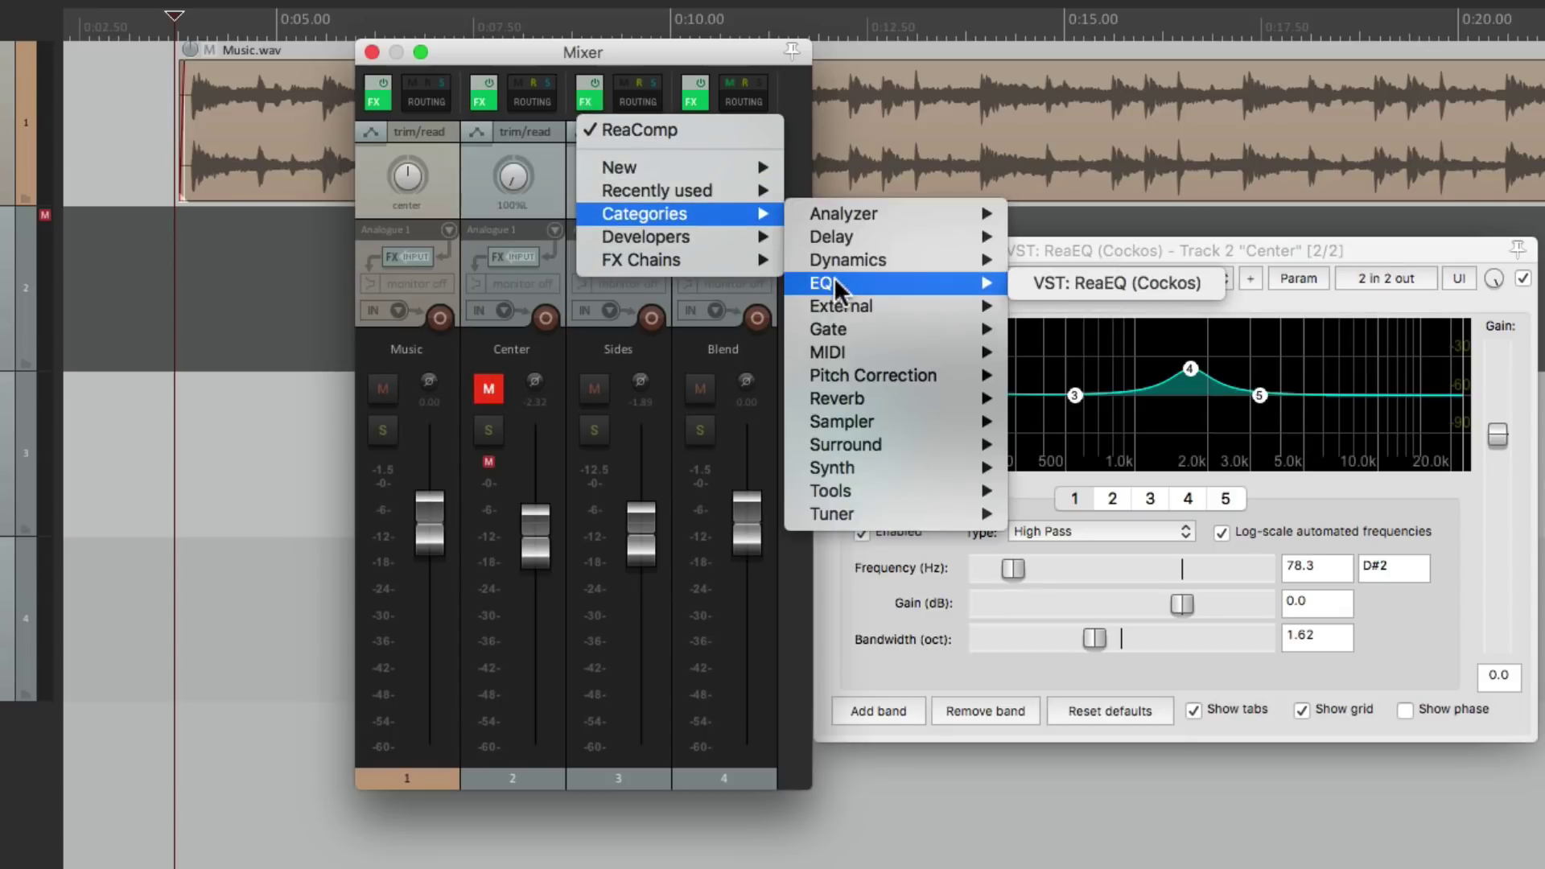
click(1057, 281)
- Boost the Sides high shelf 7.4 dB at 2565.4 Hz and close both EQ windows
key(space)
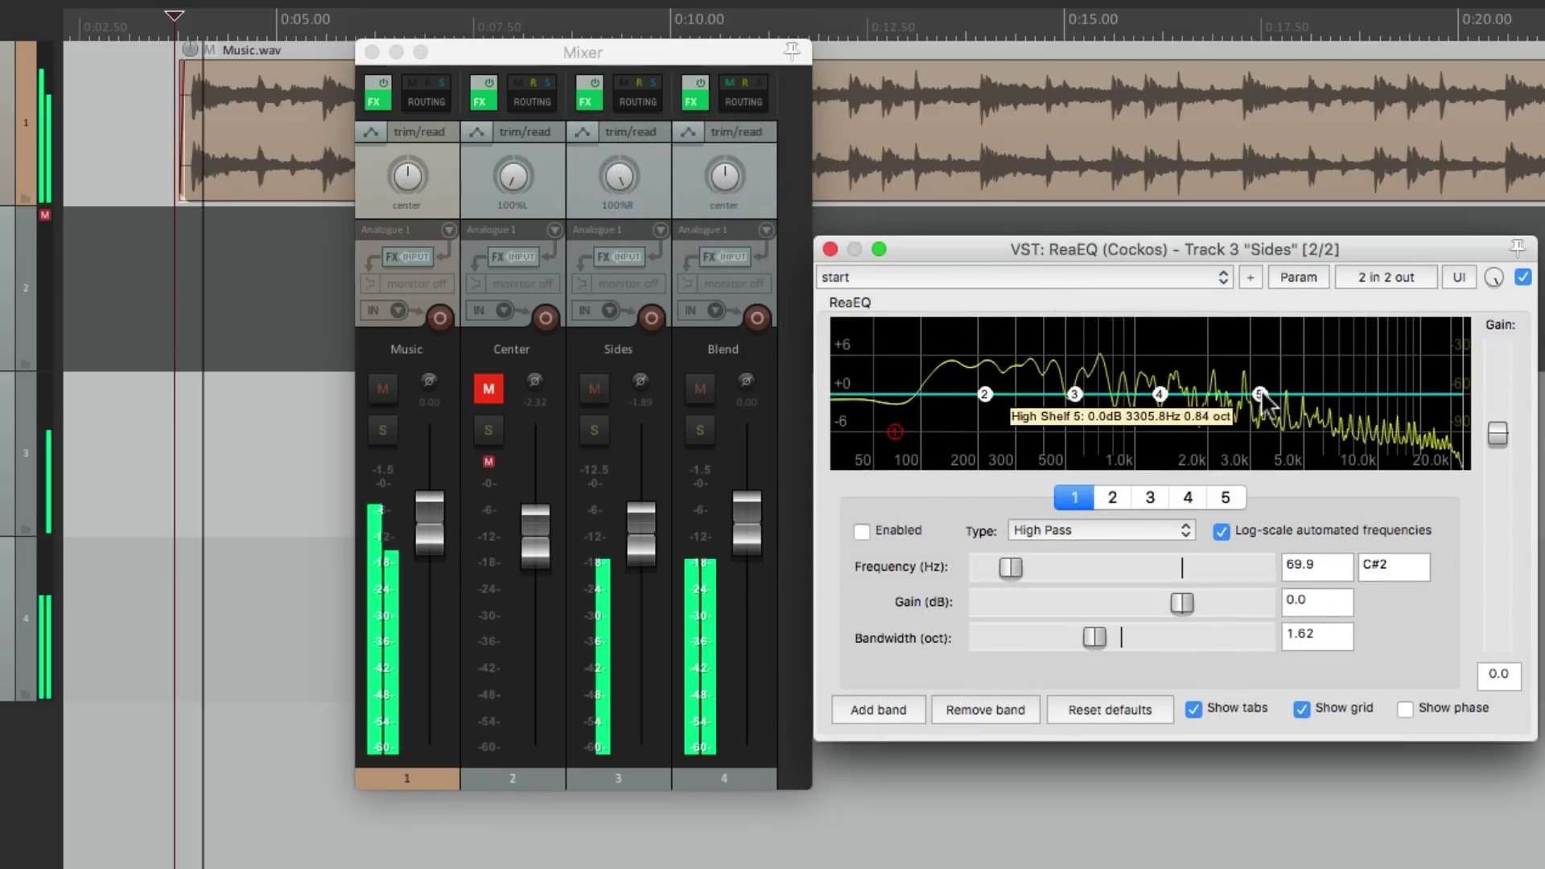
drag(1260, 396, 1236, 351)
click(830, 249)
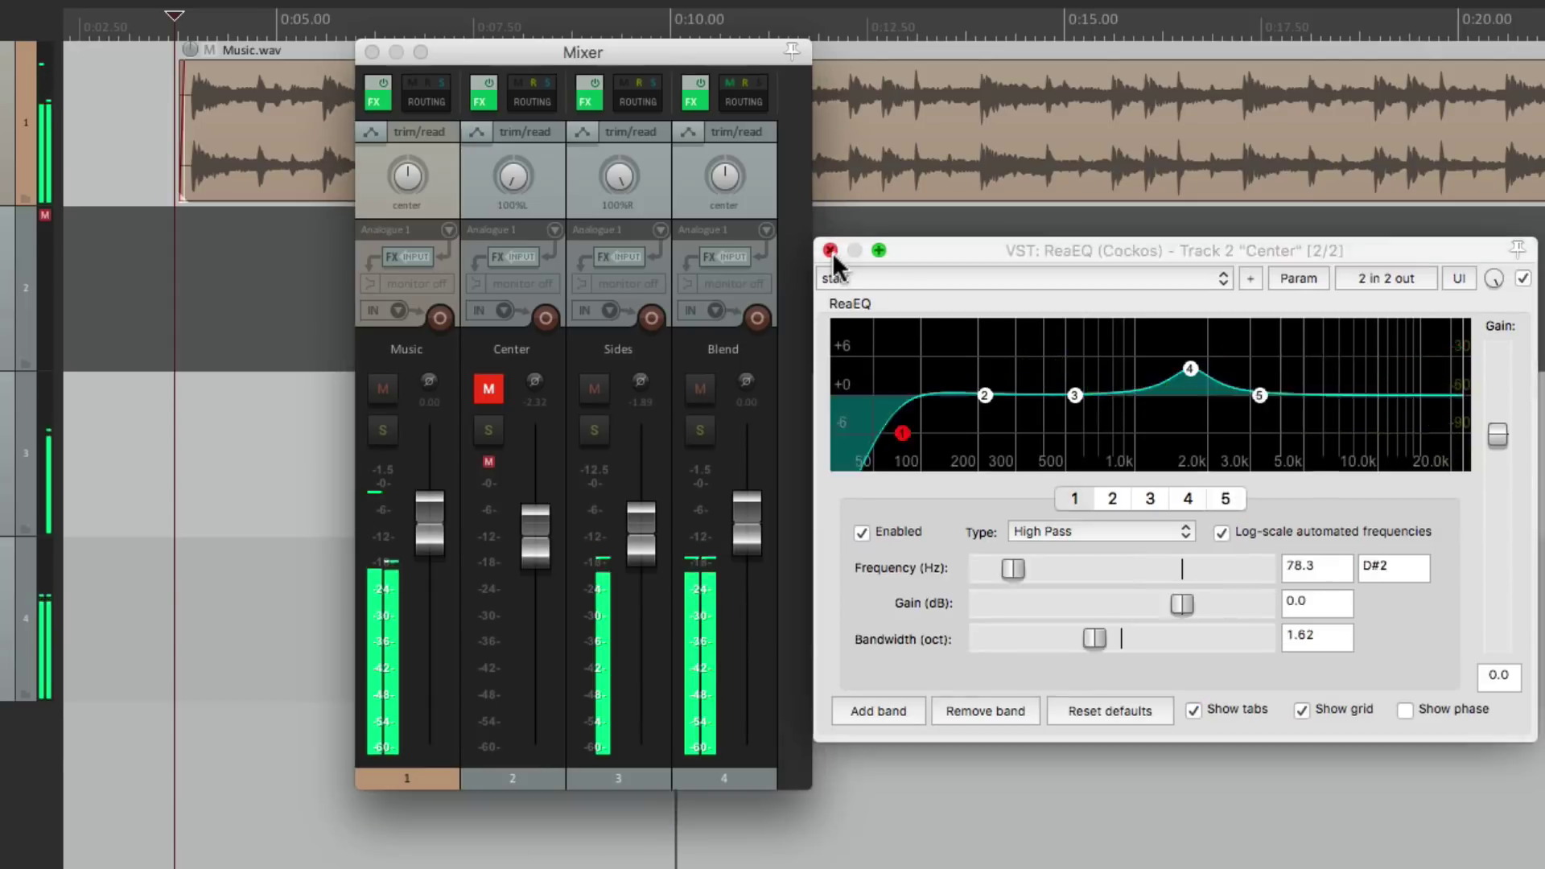
click(831, 251)
key(space)
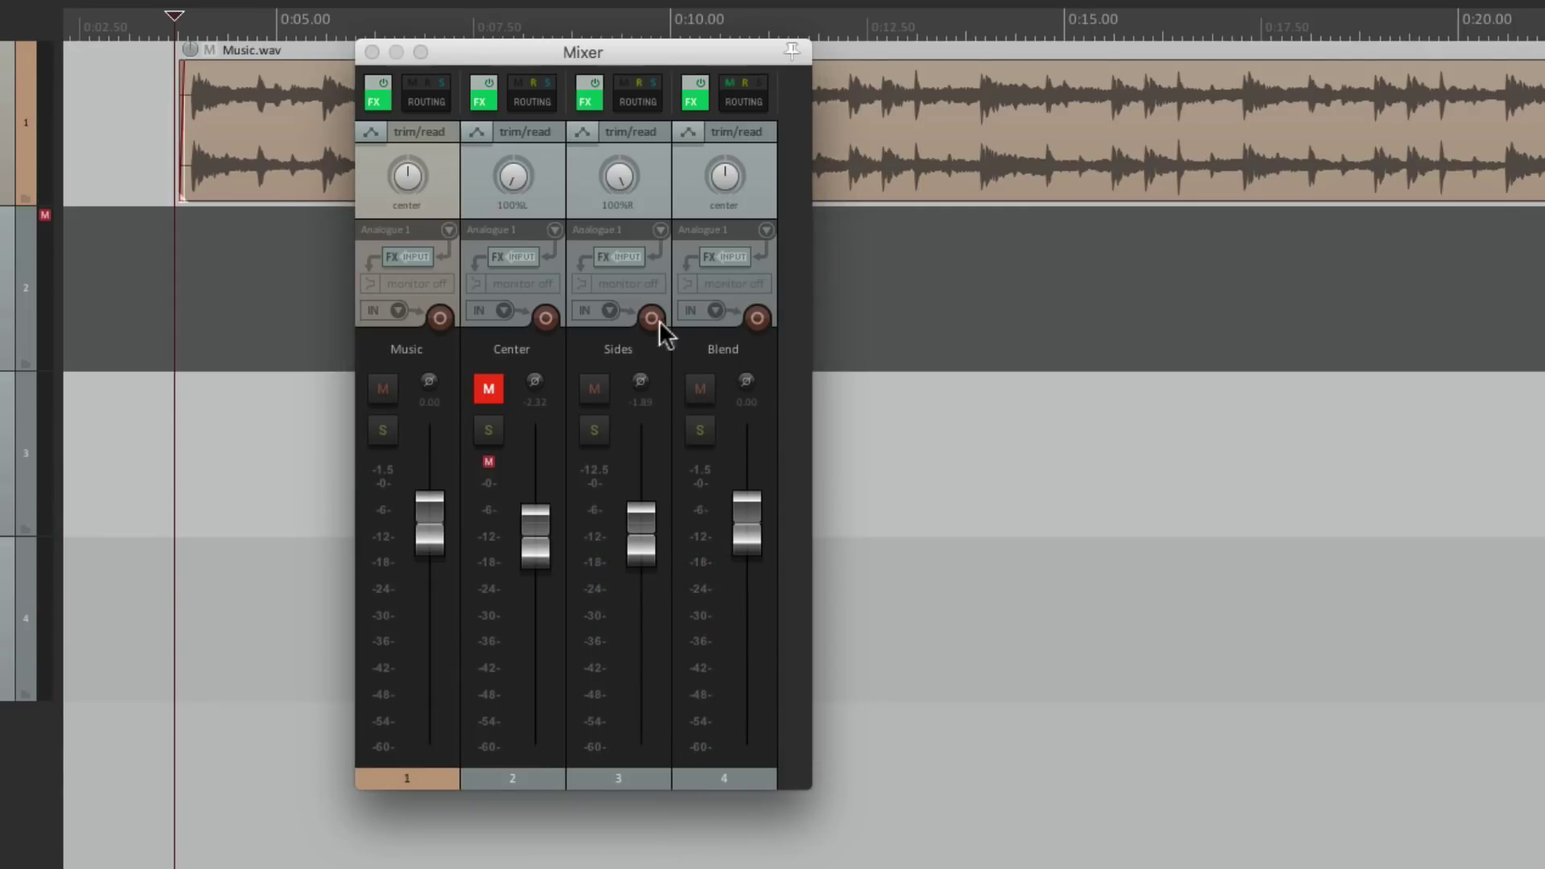
- Unmute Center and set the faders to -0.43 dB for Center and -2.17 dB for Sides
click(486, 389)
key(space)
mouse_move(638, 525)
mouse_down()
mouse_move(640, 684)
mouse_move(630, 537)
mouse_up()
double_click(534, 533)
drag(539, 524, 533, 528)
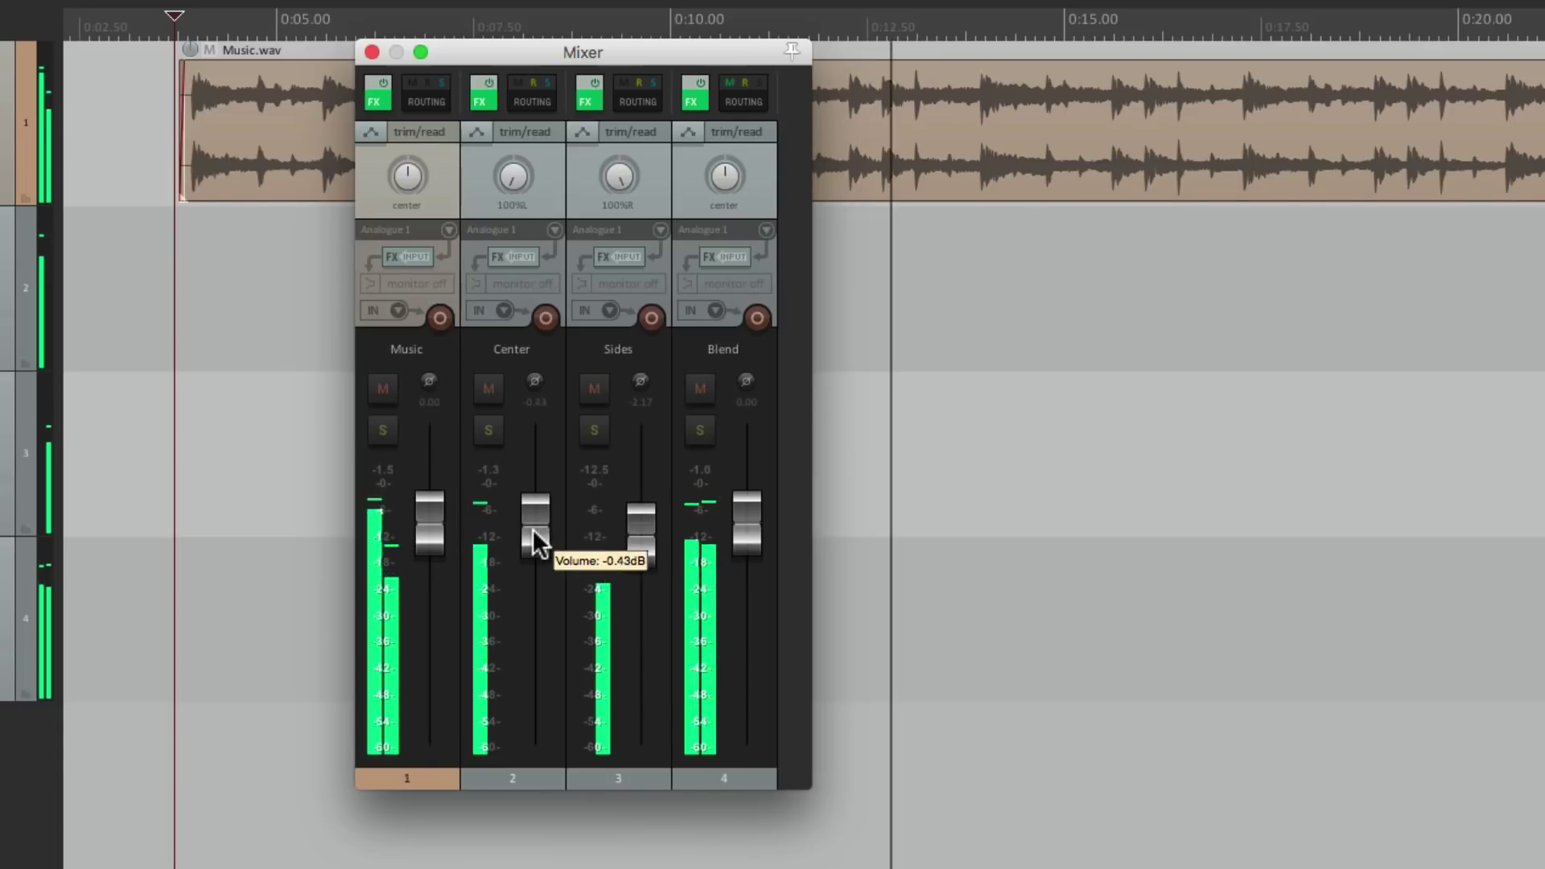
drag(648, 542, 640, 544)
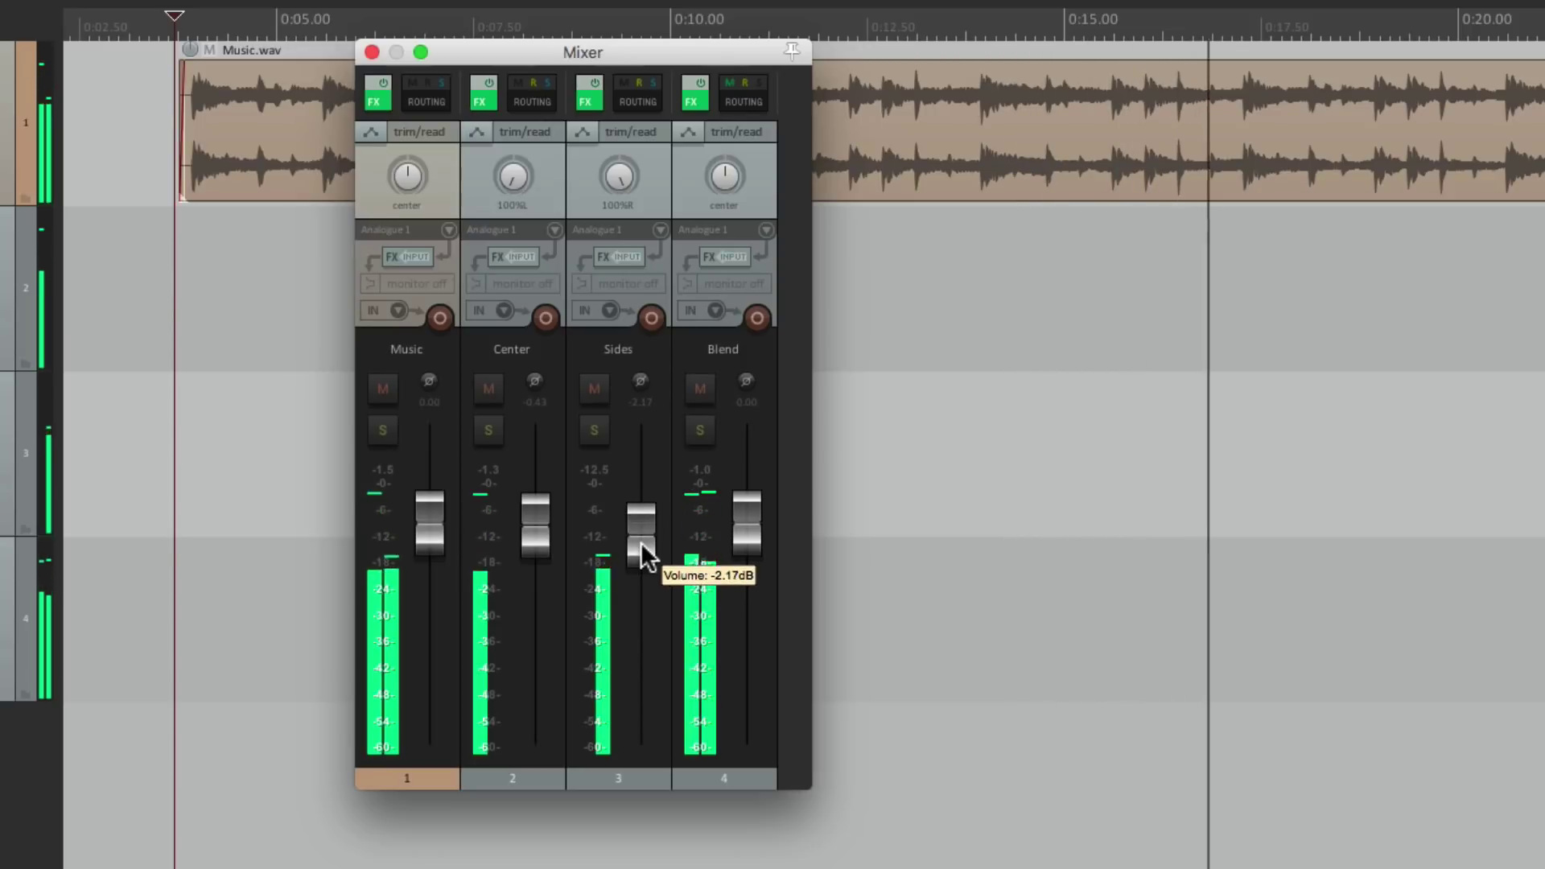
scroll(635, 563, up, 1)
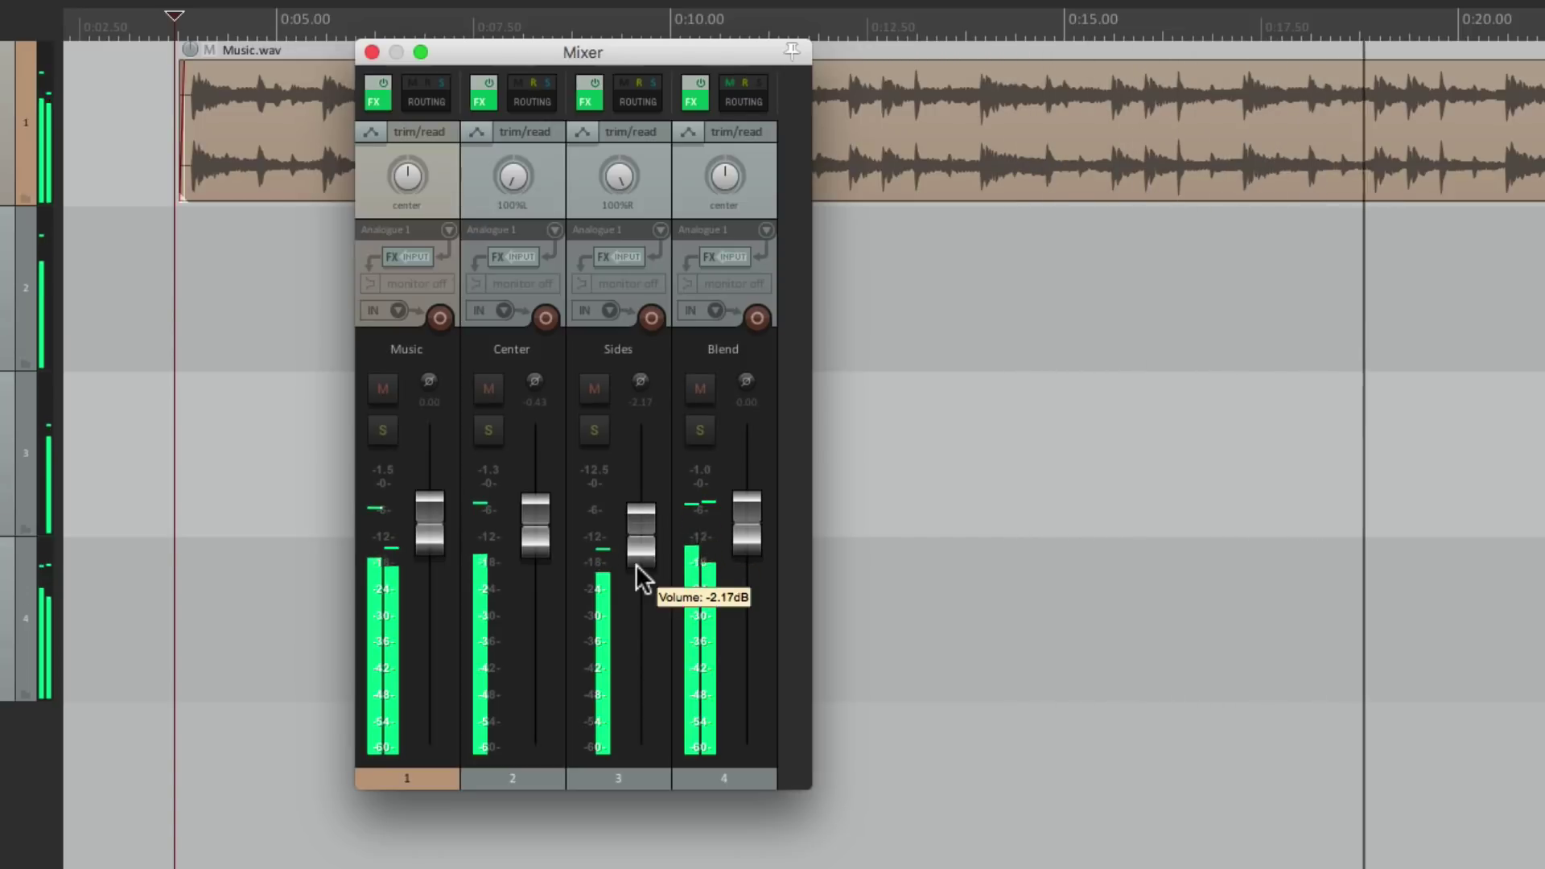
key(space)
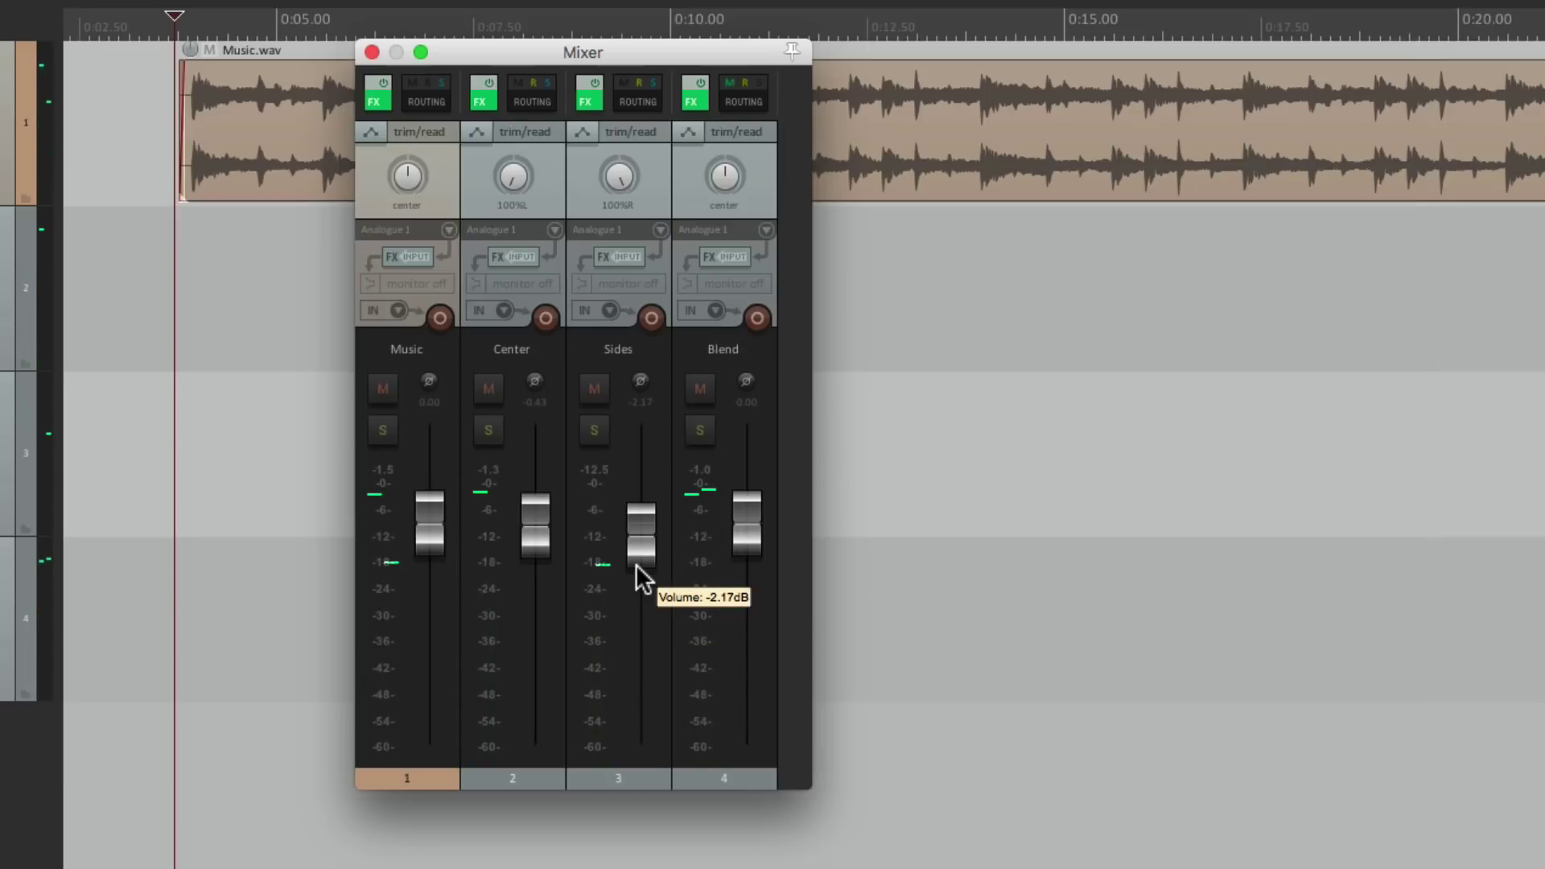